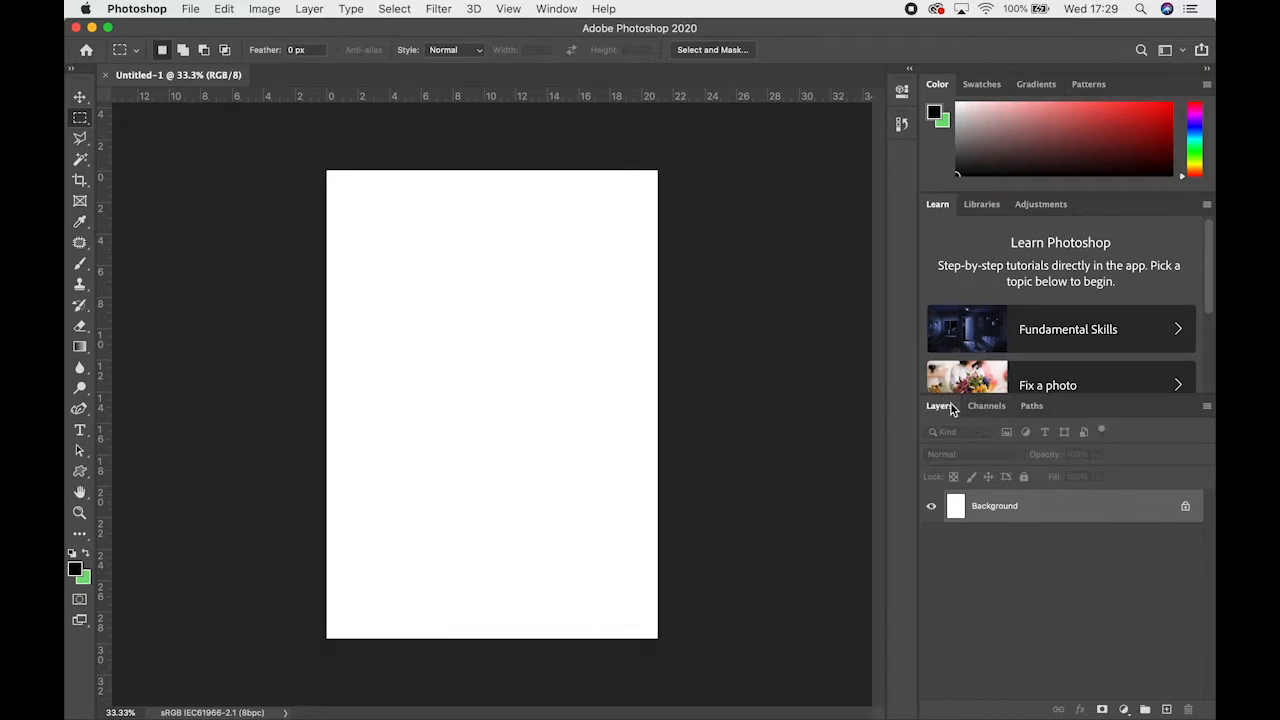
{"action": "left_click", "coordinate": [557, 8]}
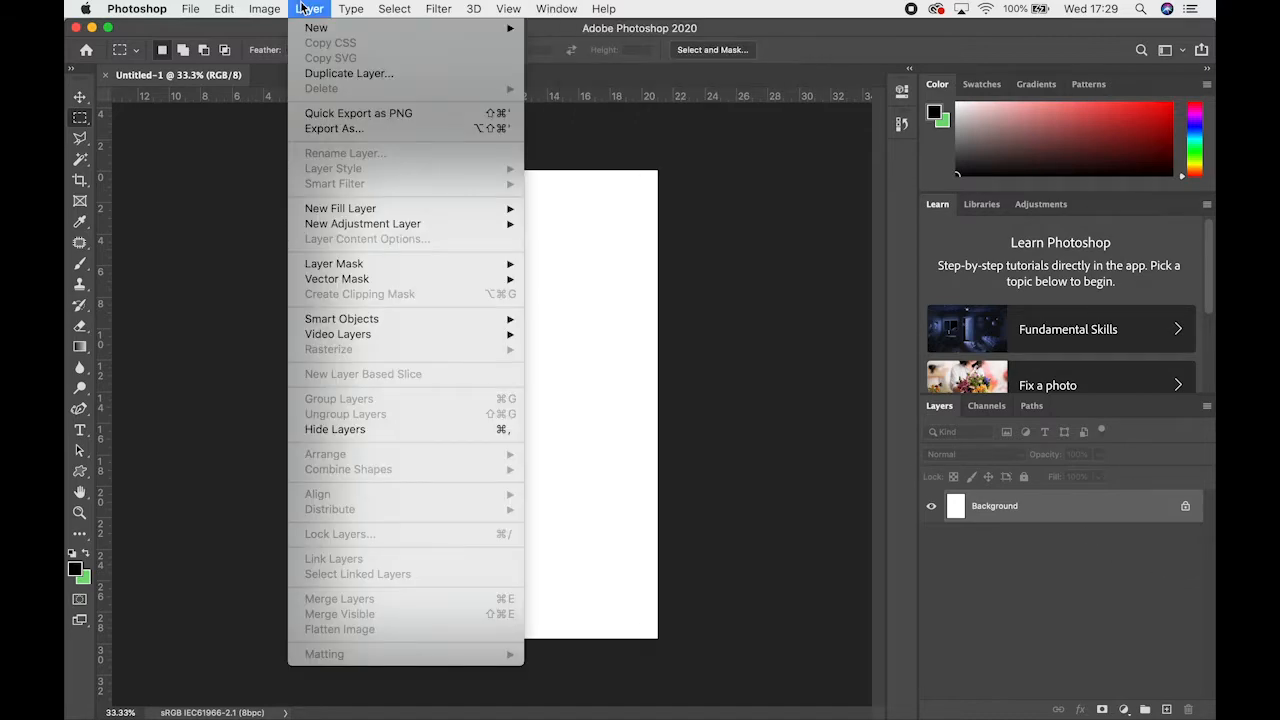
{"action": "left_click", "coordinate": [305, 8]}
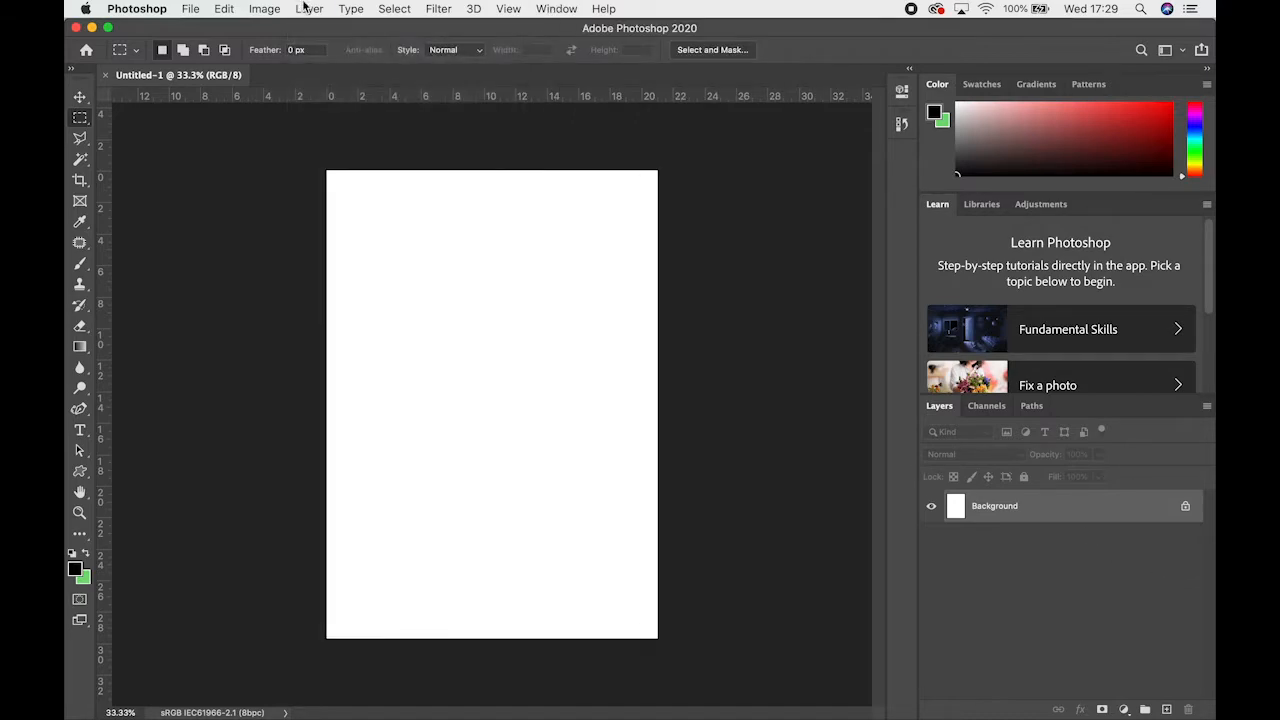
{"action": "left_click", "coordinate": [307, 8]}
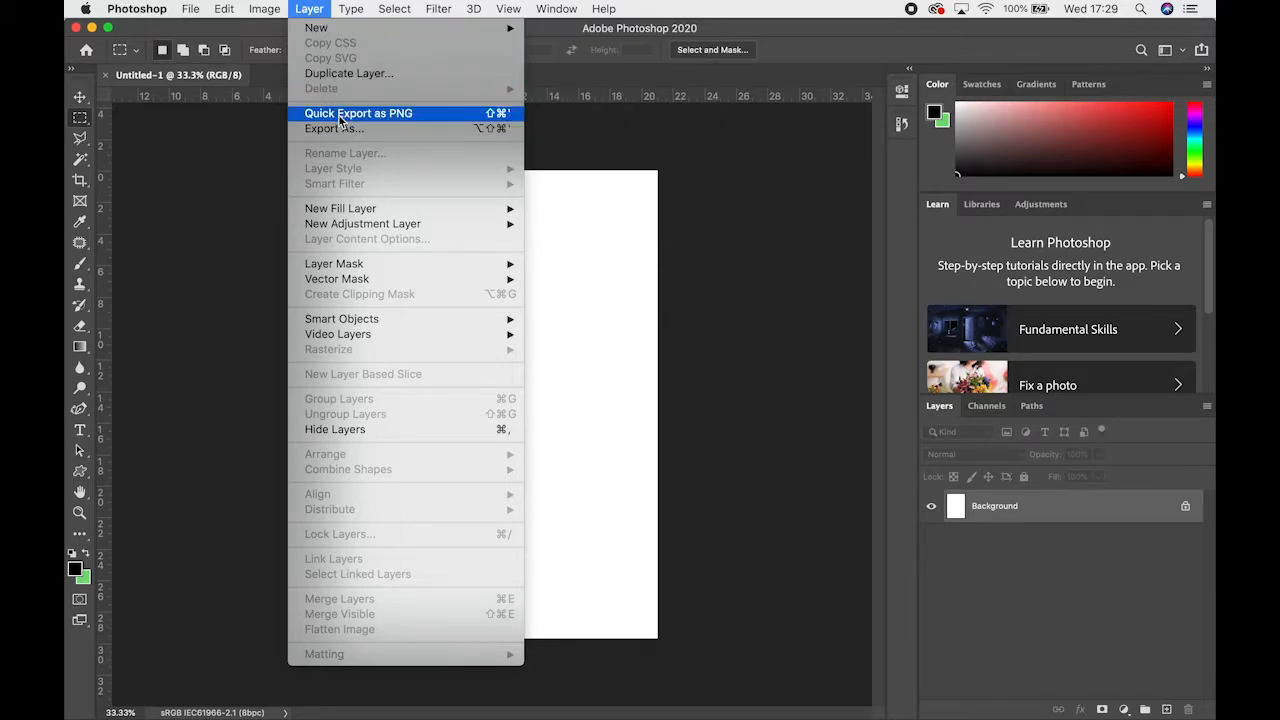
{"action": "left_click", "coordinate": [309, 8]}
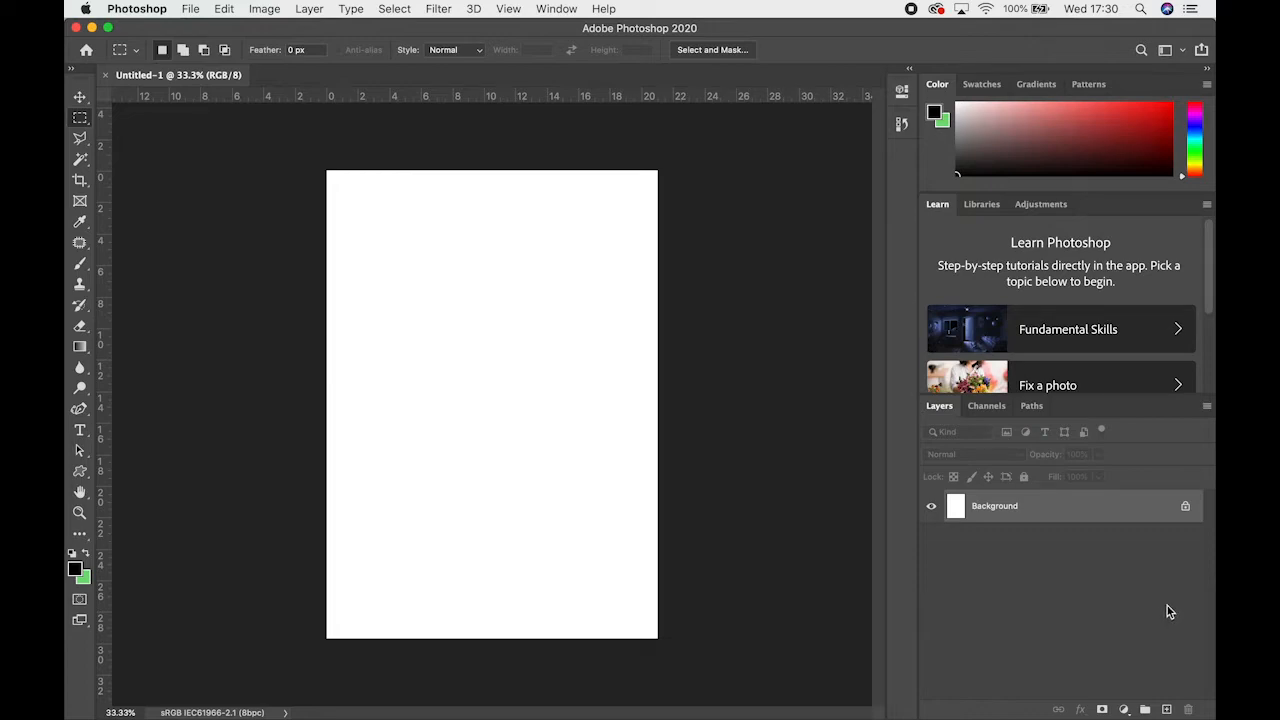
Add two new empty layers above the Background layer, keeping the default settings for the second one
{"action": "left_click", "coordinate": [1167, 710]}
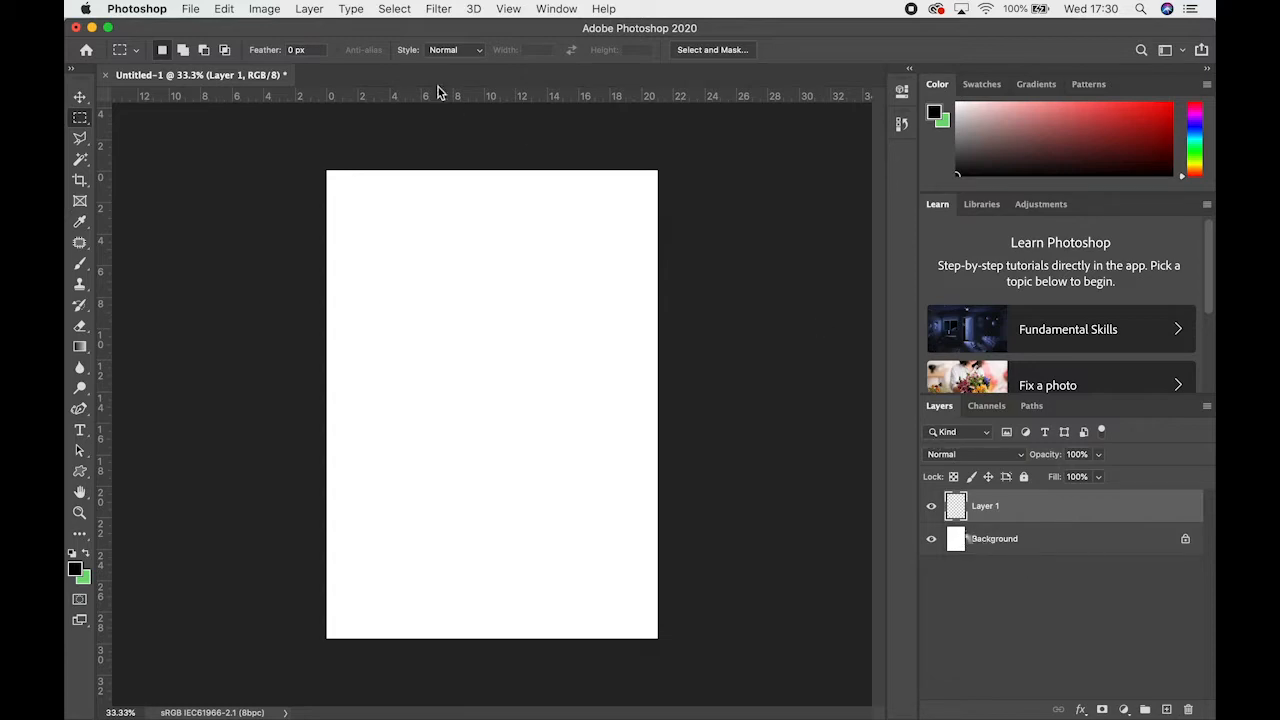
{"action": "left_click", "coordinate": [302, 8]}
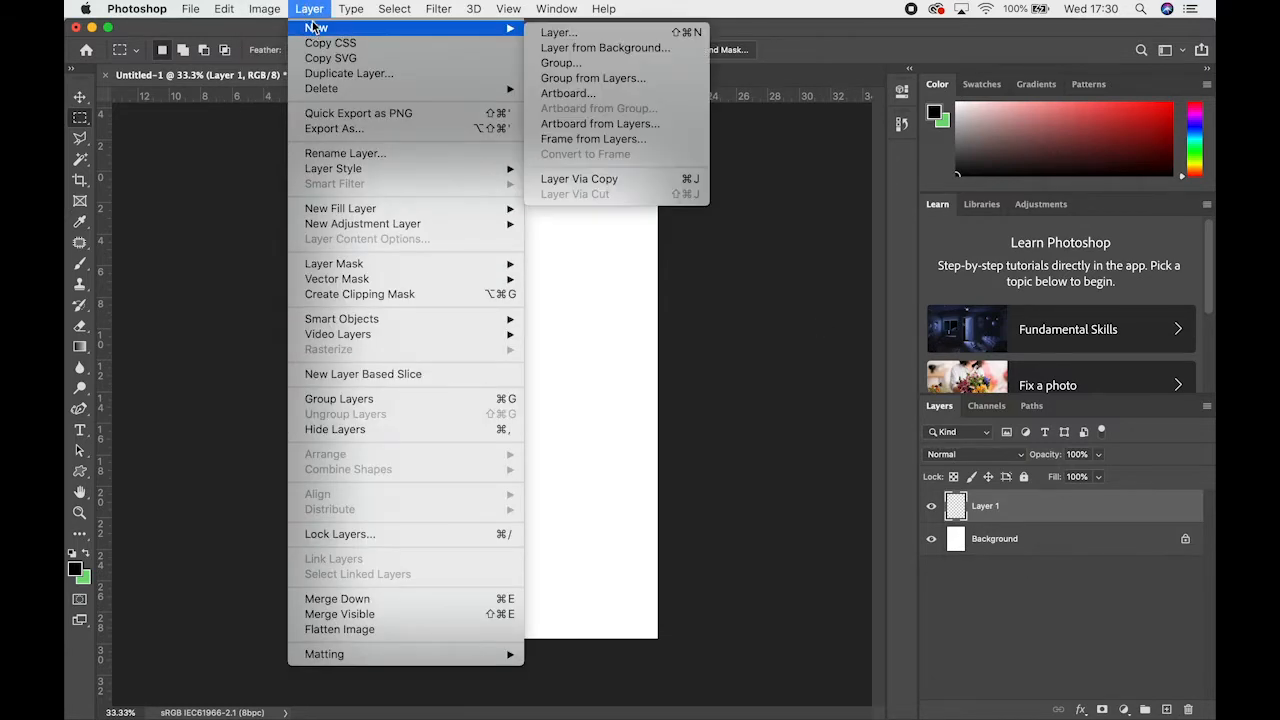
{"action": "mouse_move", "coordinate": [318, 31]}
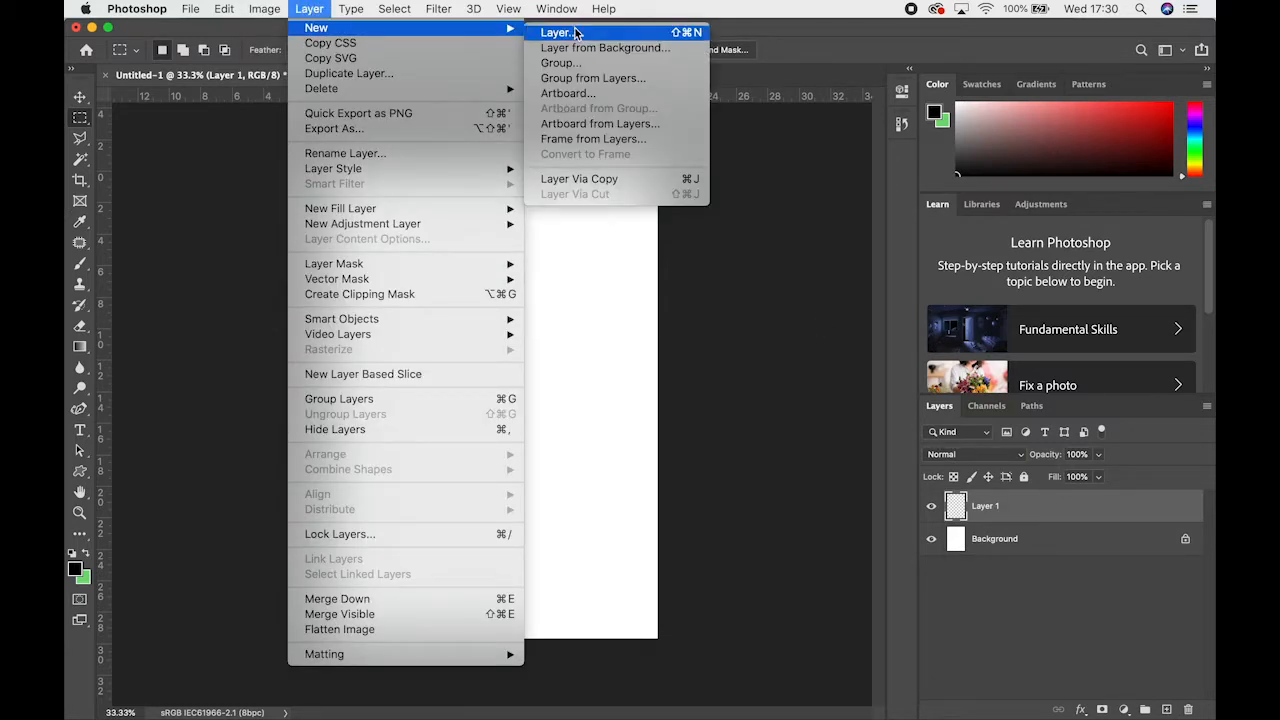
{"action": "left_click", "coordinate": [576, 33]}
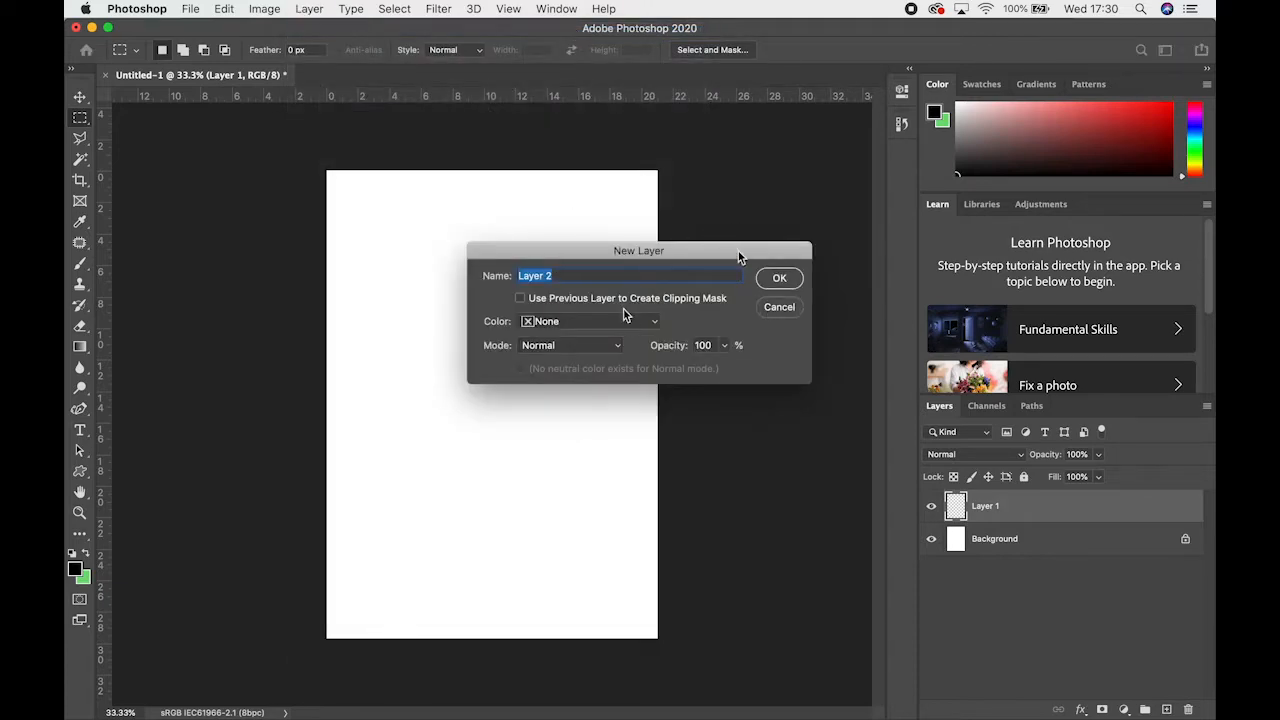
{"action": "left_click", "coordinate": [776, 282]}
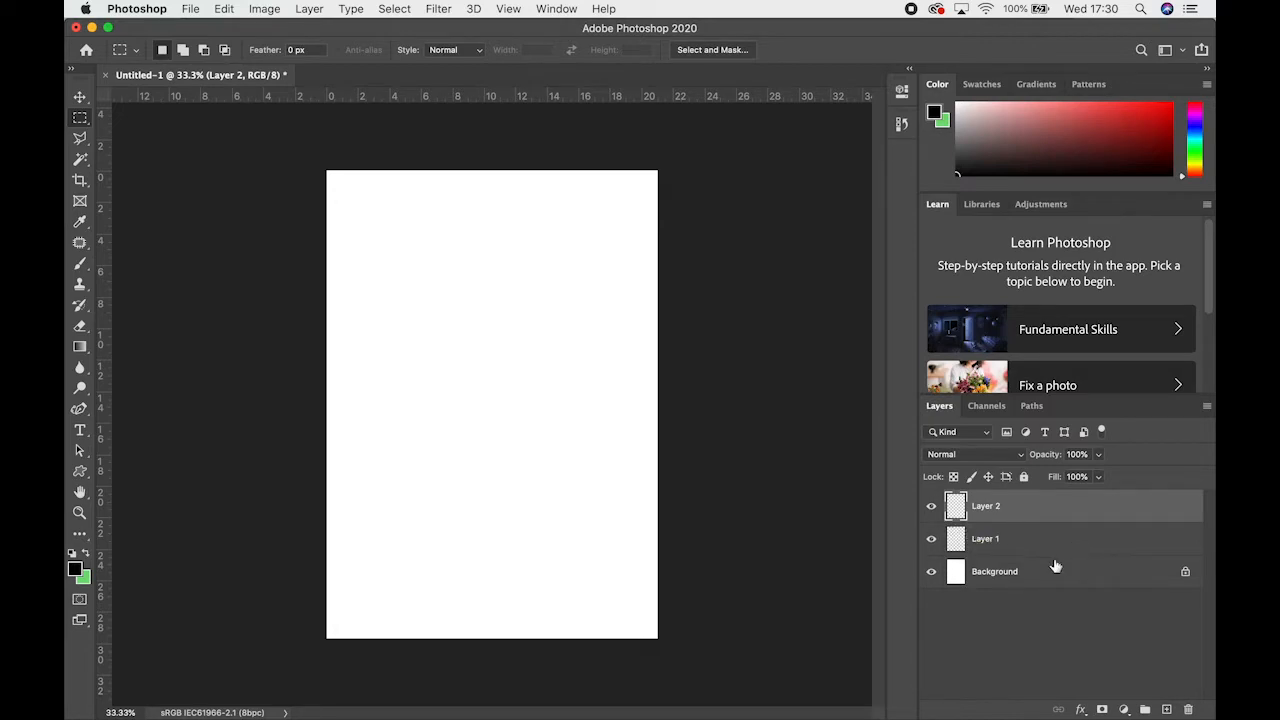
Rename Layer 1 as "colour change"
{"action": "left_click", "coordinate": [992, 538]}
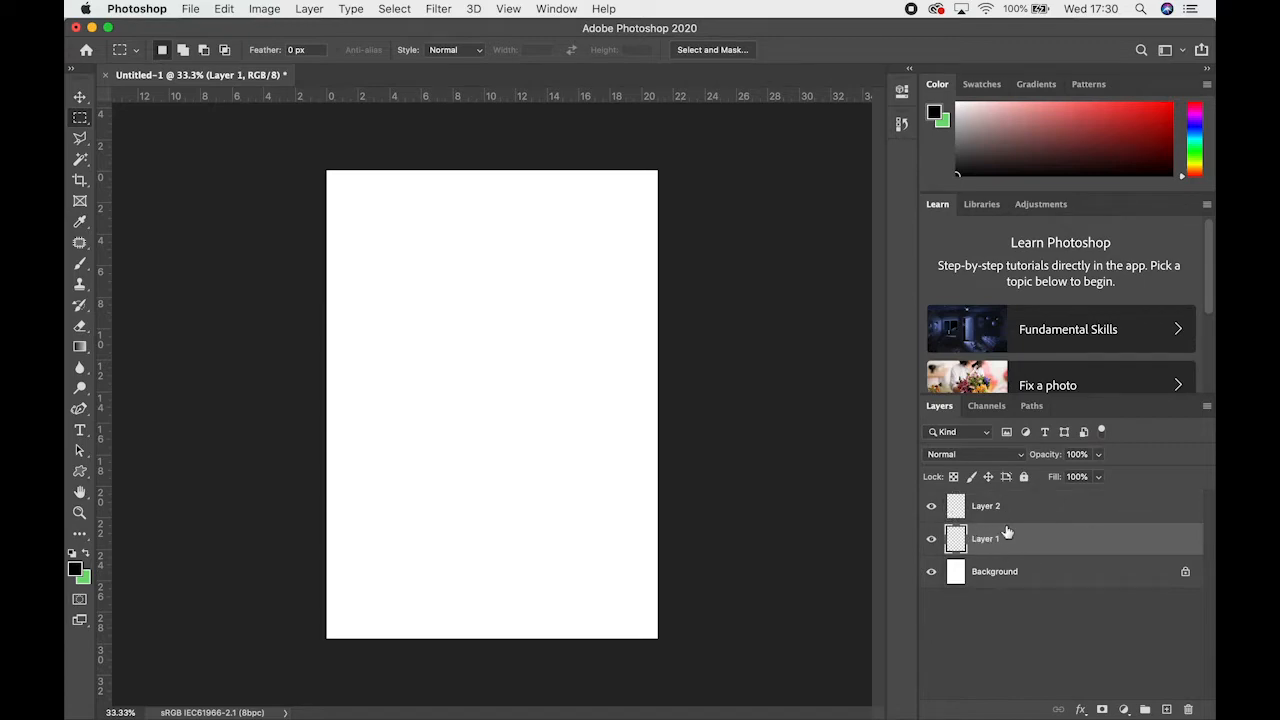
{"action": "double_click", "coordinate": [979, 539]}
{"action": "key", "text": "BackSpace"}
{"action": "type", "text": "colour change"}
{"action": "key", "text": "Return"}
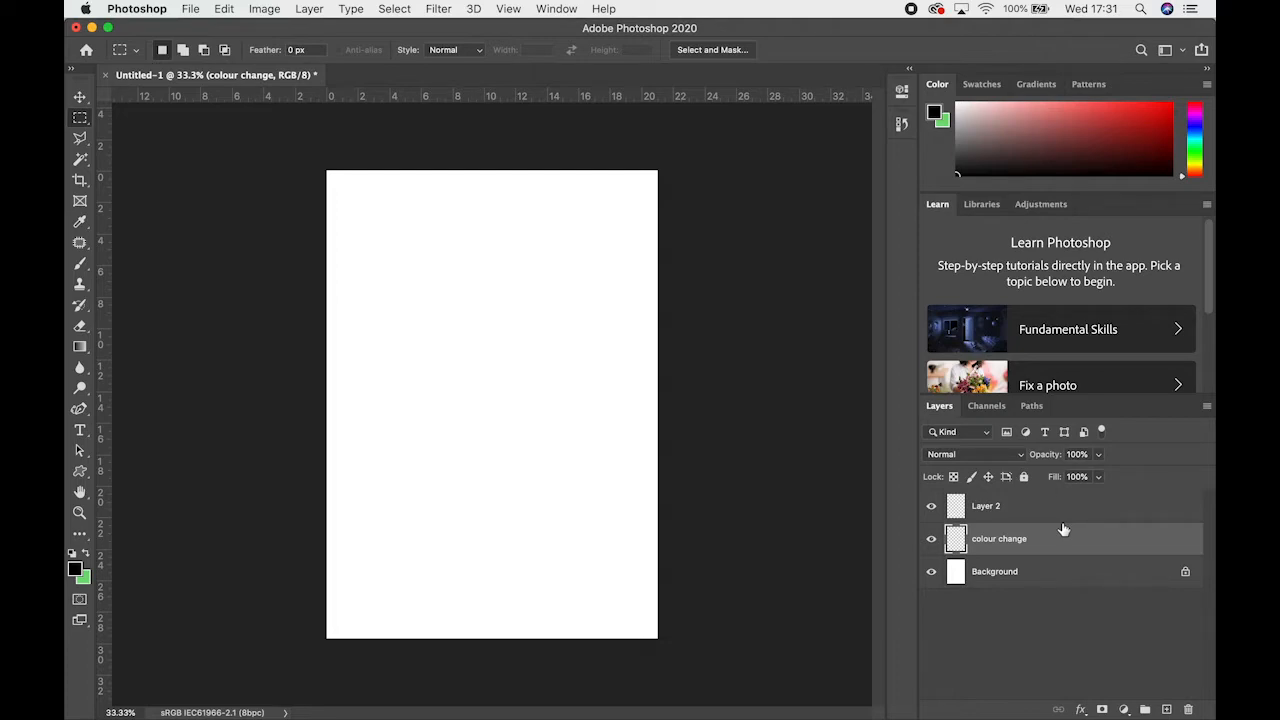
{"action": "left_click", "coordinate": [1008, 514]}
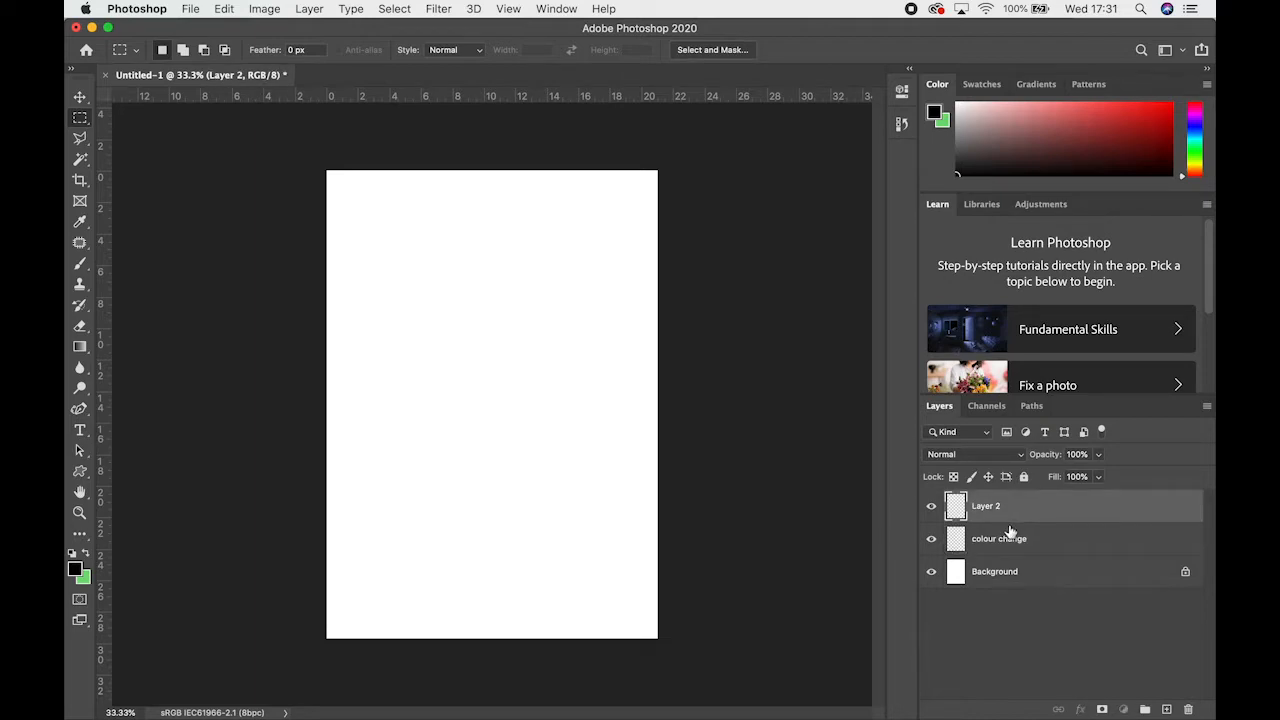
{"action": "left_click", "coordinate": [1004, 554]}
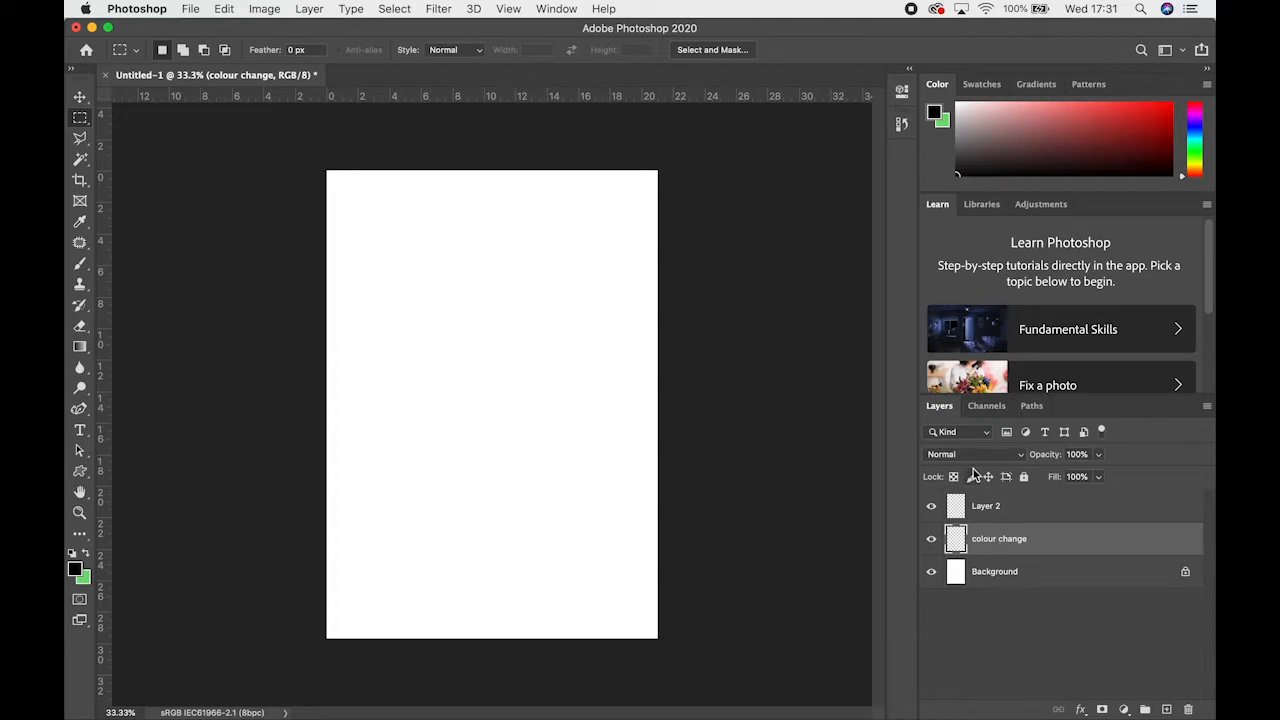
{"action": "left_click", "coordinate": [1032, 516]}
{"action": "left_click", "coordinate": [1028, 538], "text": "shift"}
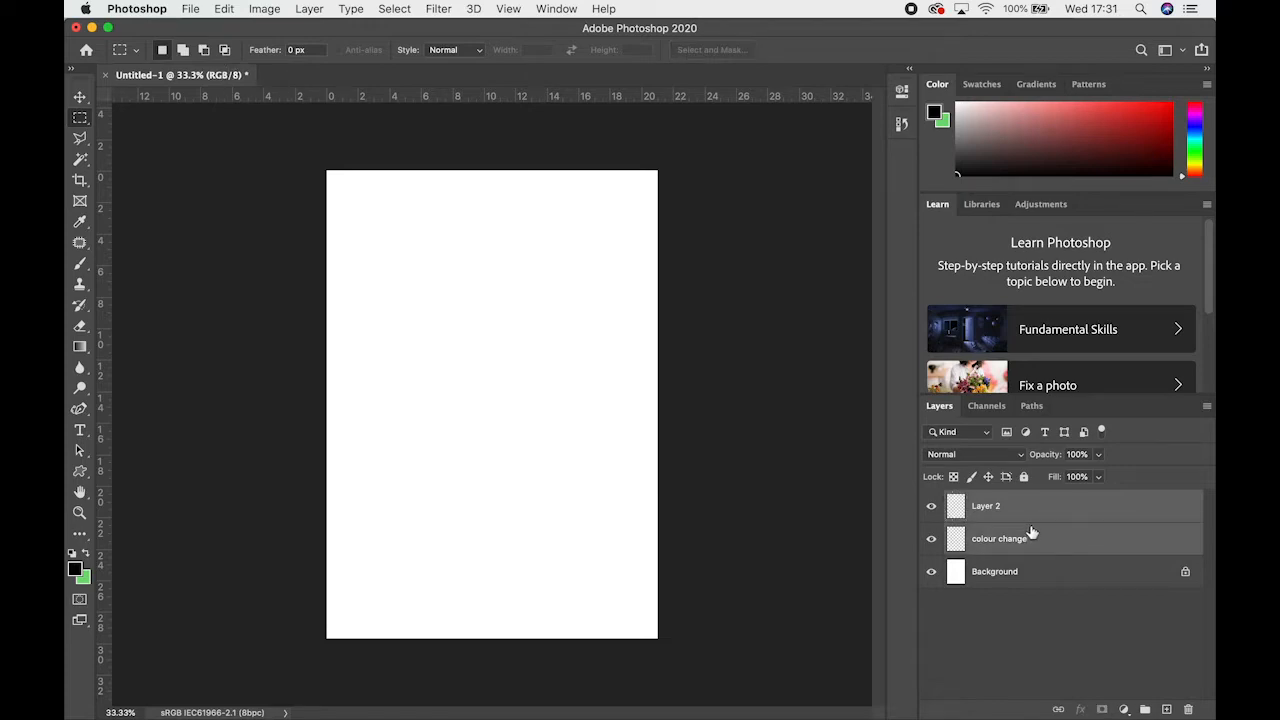
{"action": "key", "text": "super+f"}
{"action": "right_click", "coordinate": [1020, 527]}
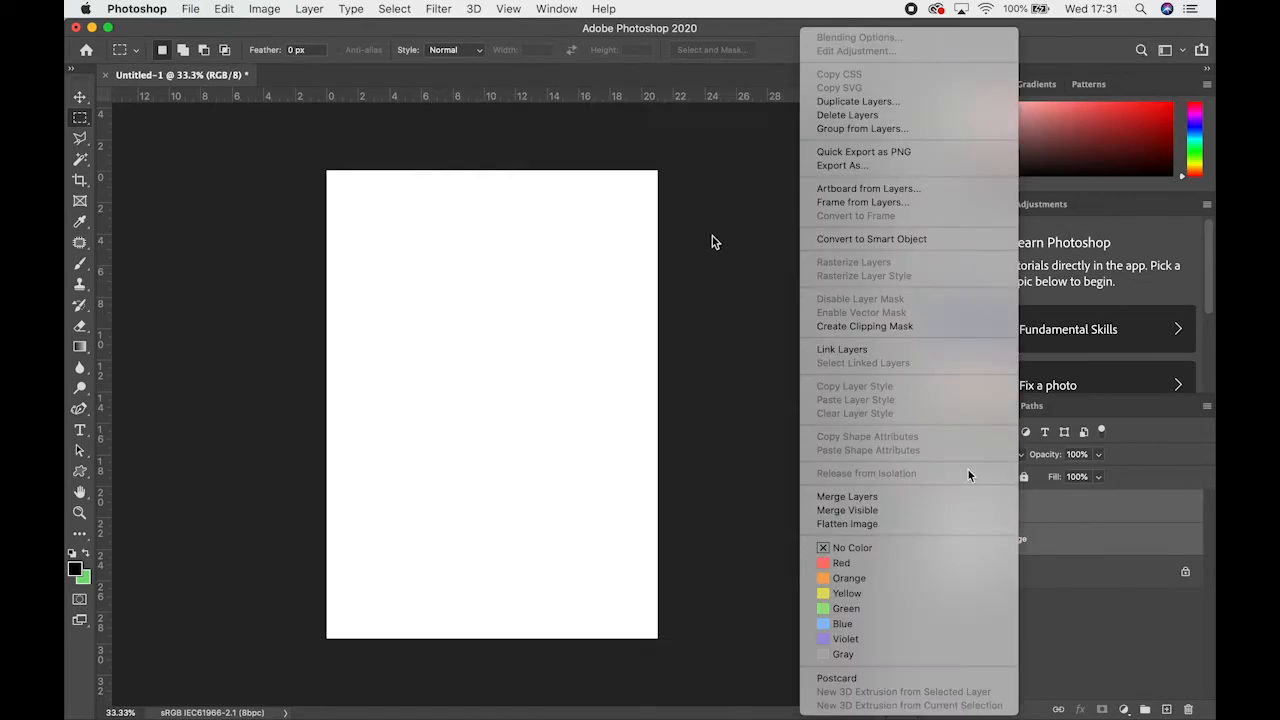
{"action": "left_click", "coordinate": [1122, 557]}
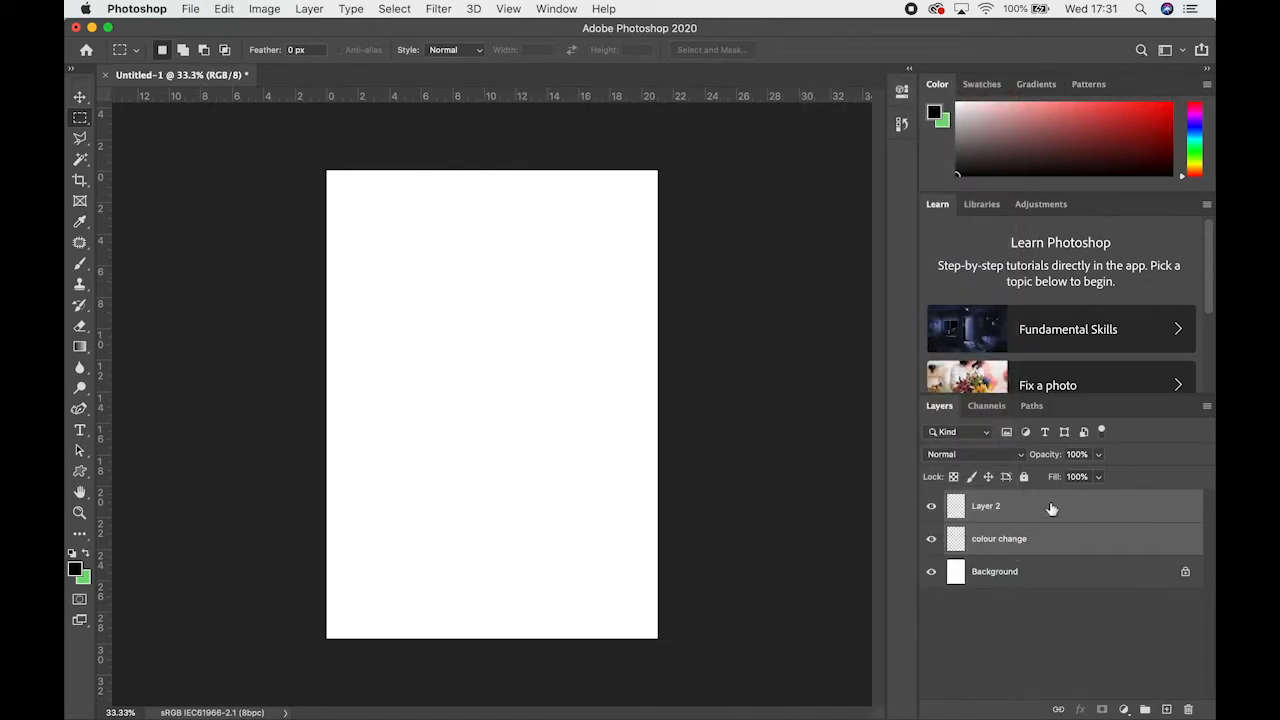
Combine Layer 2 and the colour change layer into a new layer group with the default name and settings
{"action": "left_click", "coordinate": [1013, 539]}
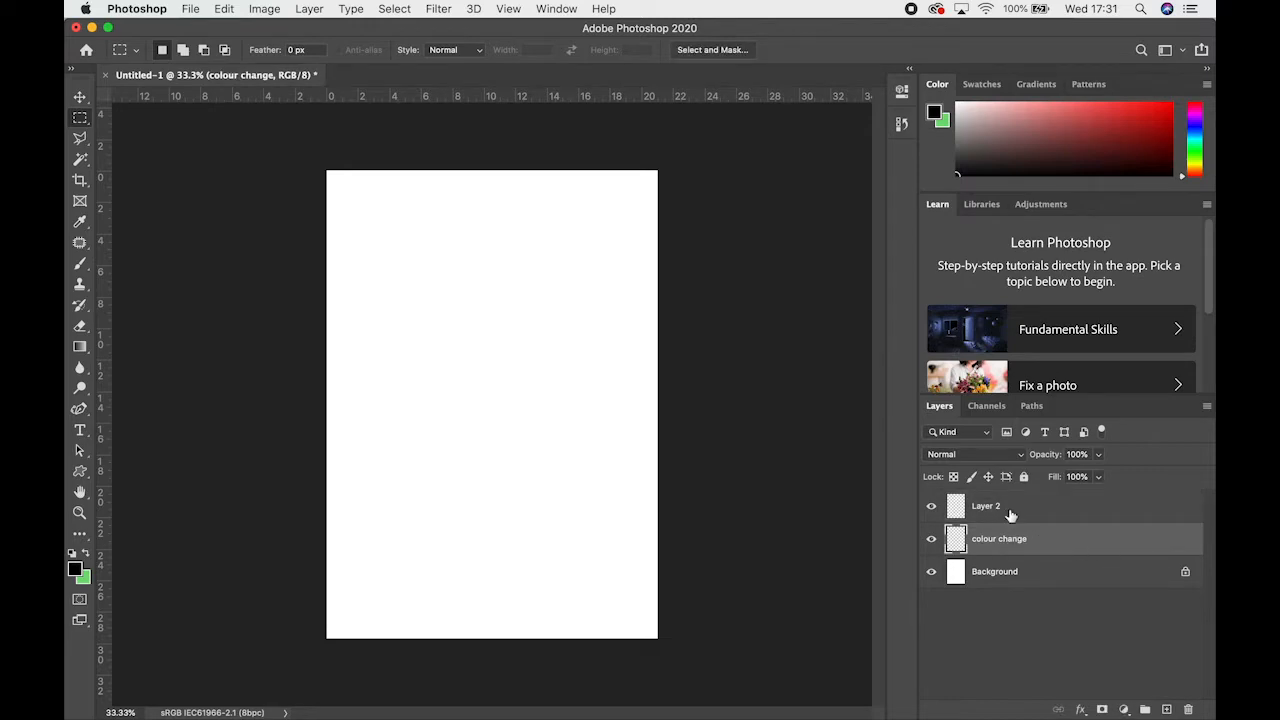
{"action": "left_click", "coordinate": [1010, 513], "text": "shift"}
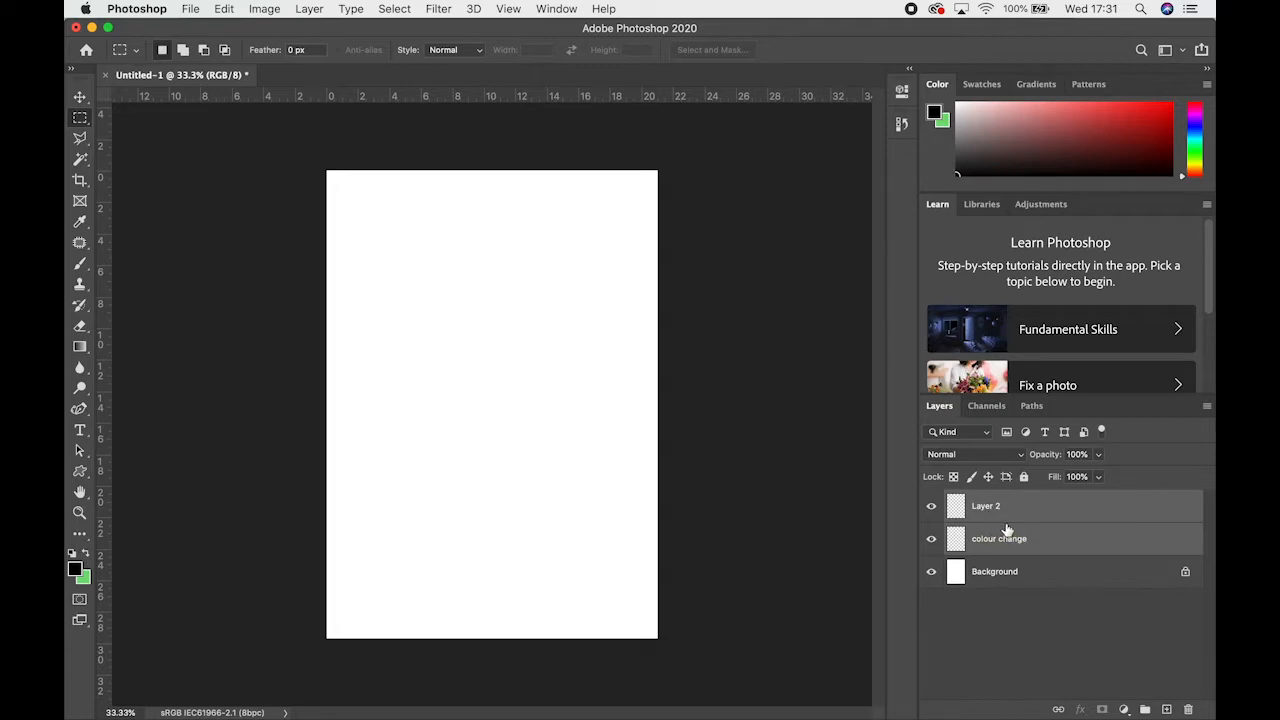
{"action": "right_click", "coordinate": [1004, 515]}
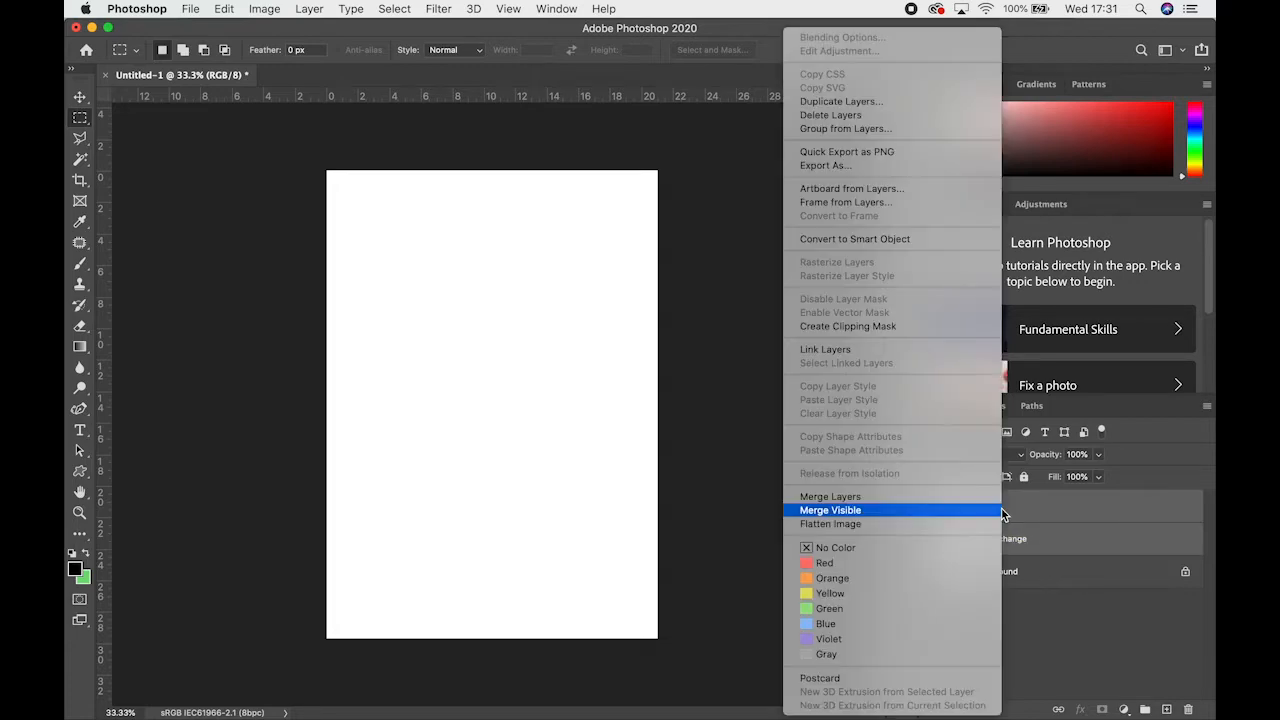
{"action": "left_click", "coordinate": [1087, 506]}
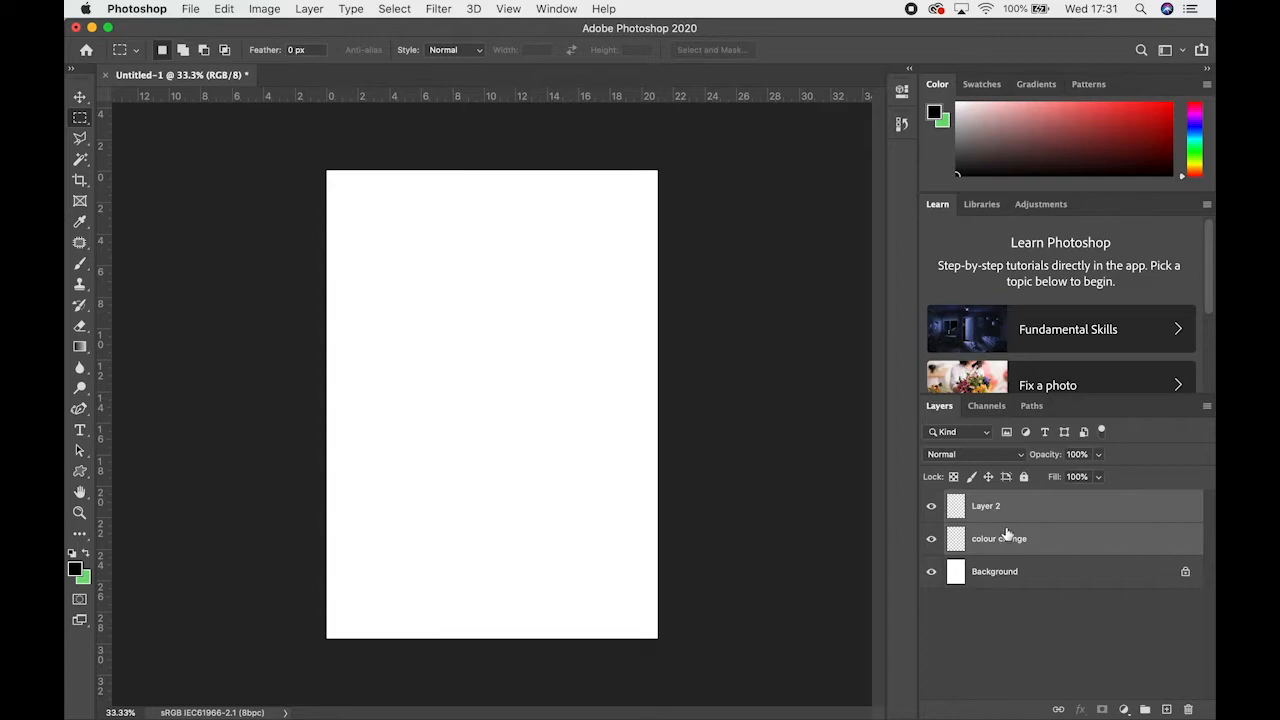
{"action": "right_click", "coordinate": [1000, 535]}
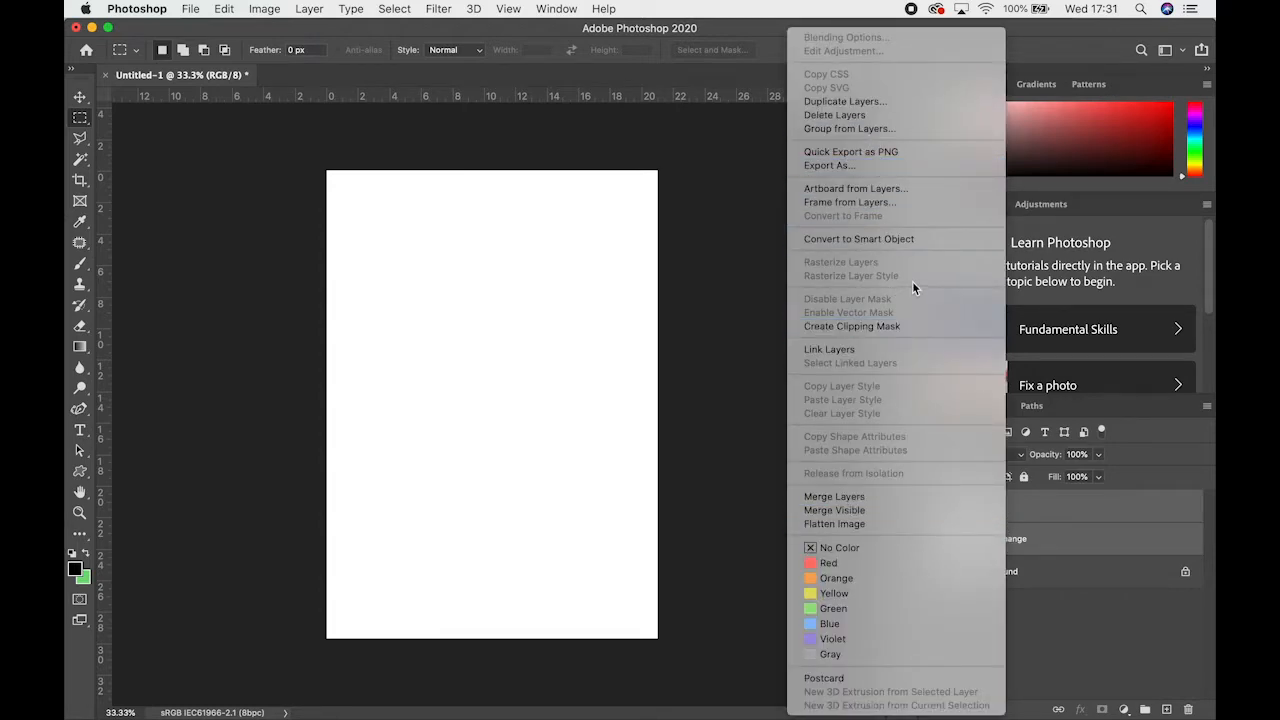
{"action": "left_click", "coordinate": [882, 128]}
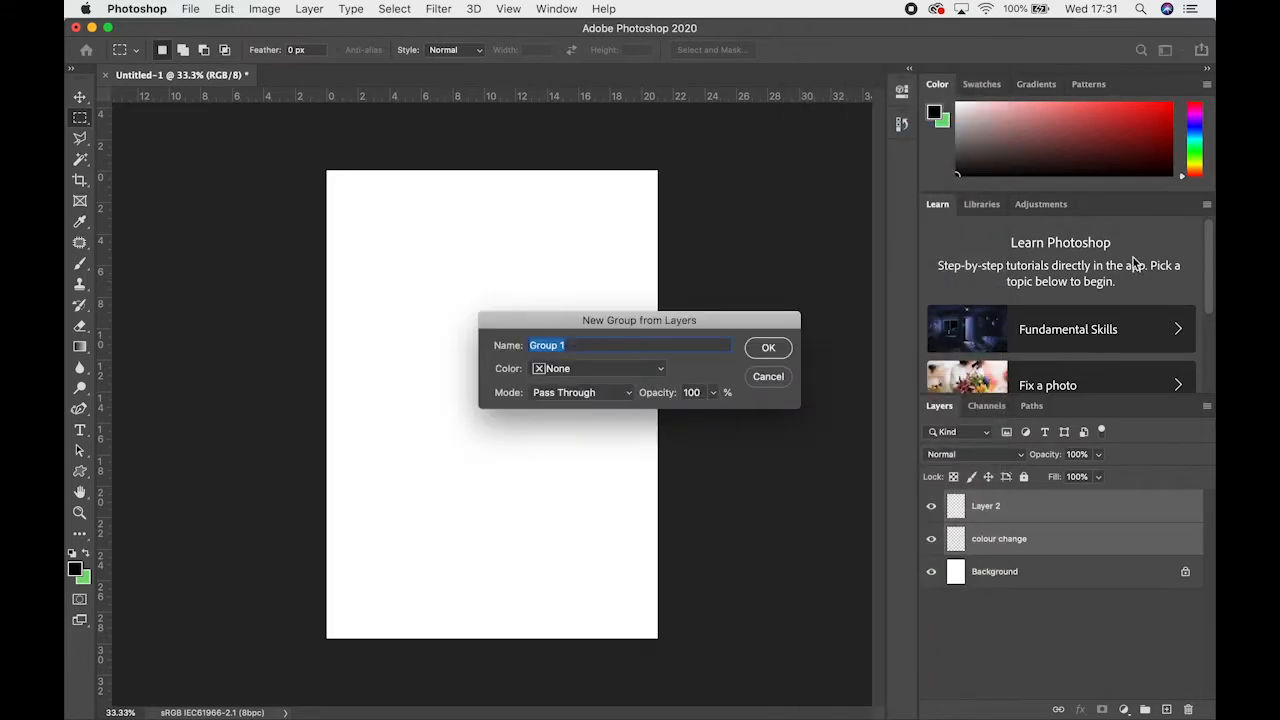
{"action": "left_click", "coordinate": [767, 349]}
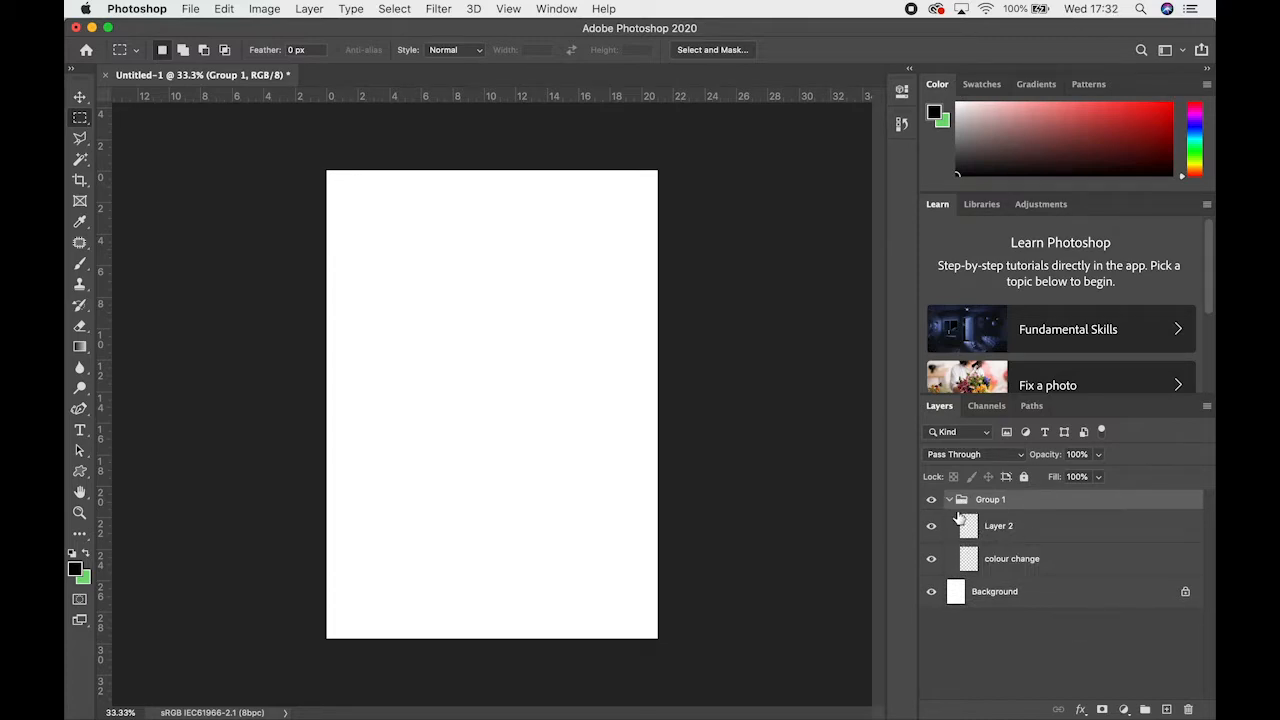
Collapse and expand Group 1 to check its layers, and delete the group together with its contents
{"action": "left_click", "coordinate": [951, 499]}
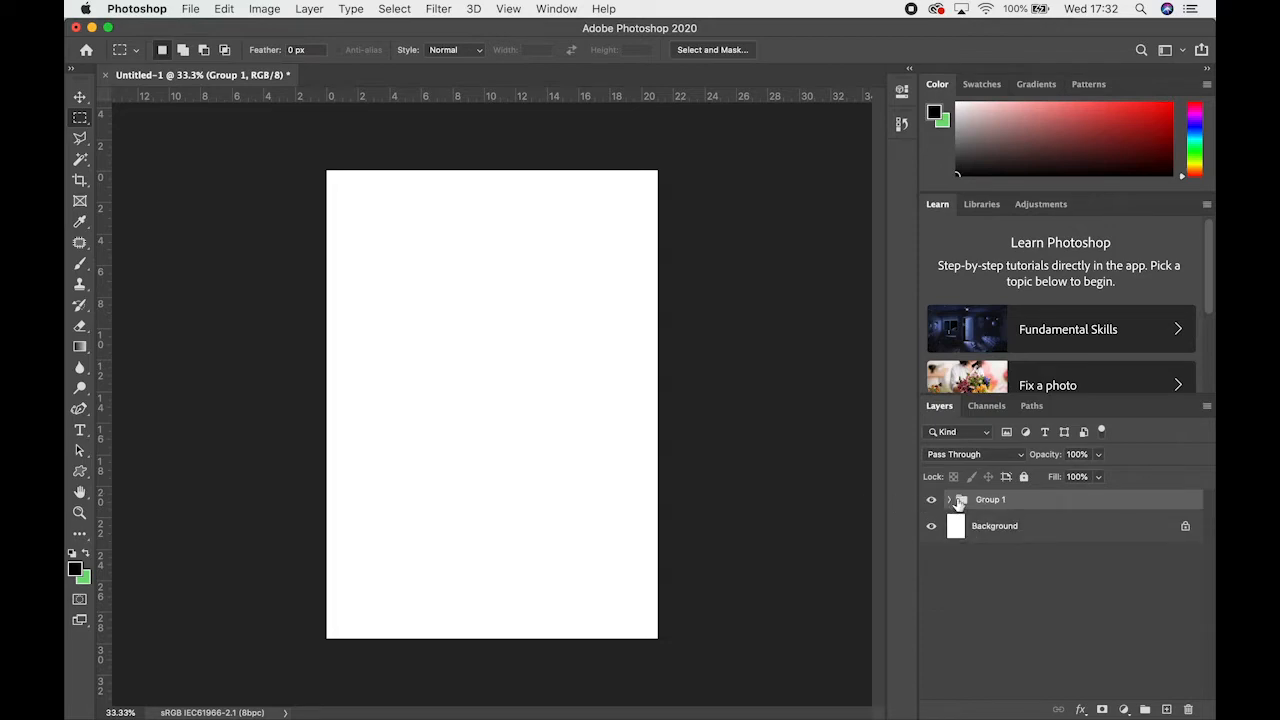
{"action": "left_click", "coordinate": [951, 499]}
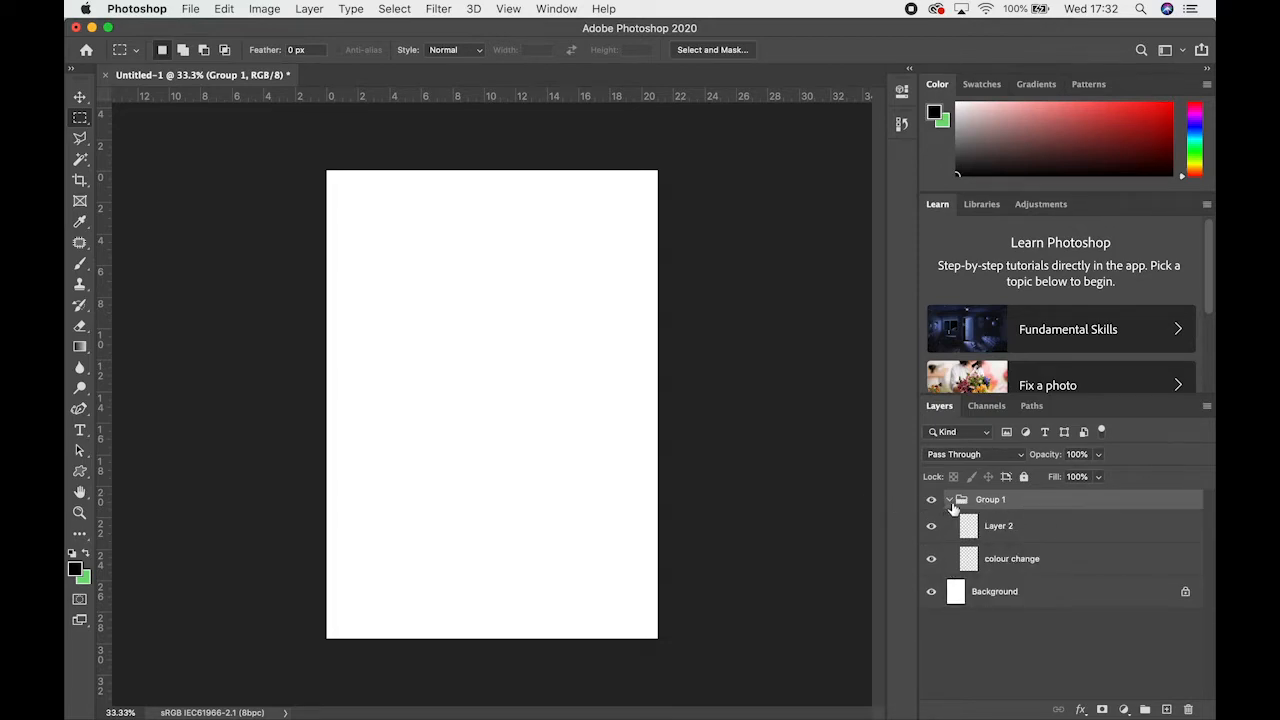
{"action": "left_click", "coordinate": [951, 501]}
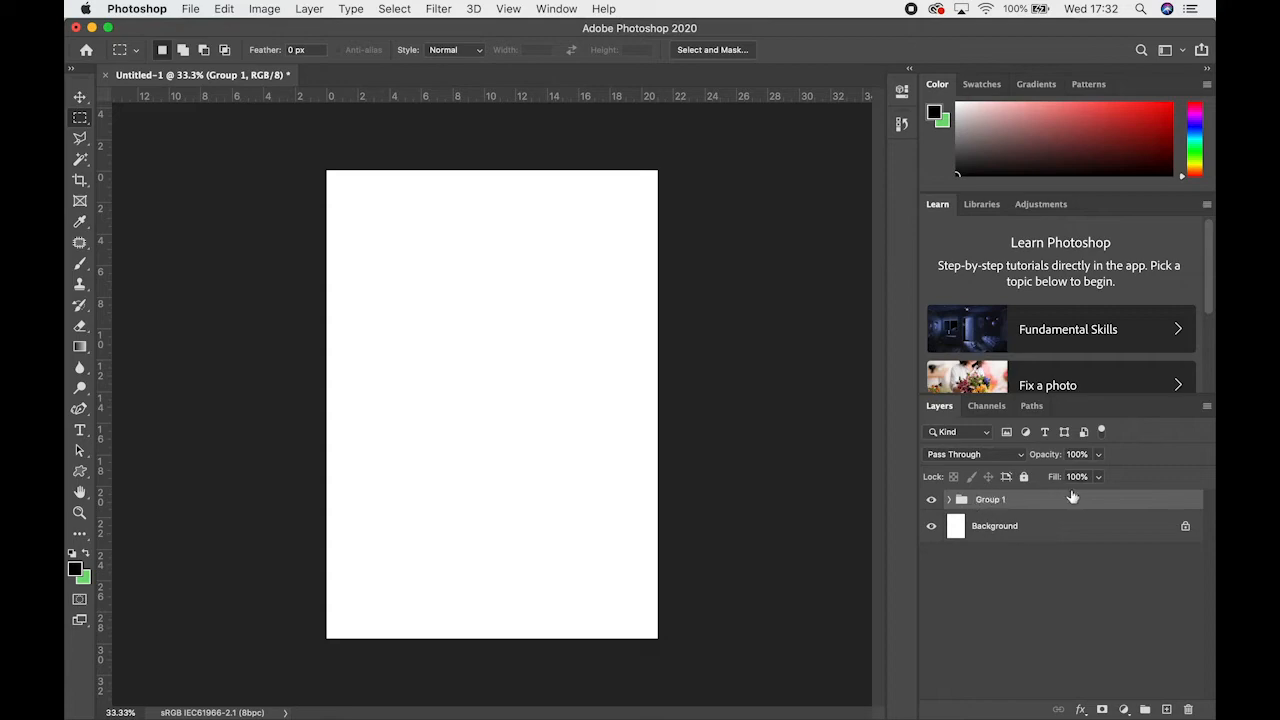
{"action": "left_click", "coordinate": [950, 500]}
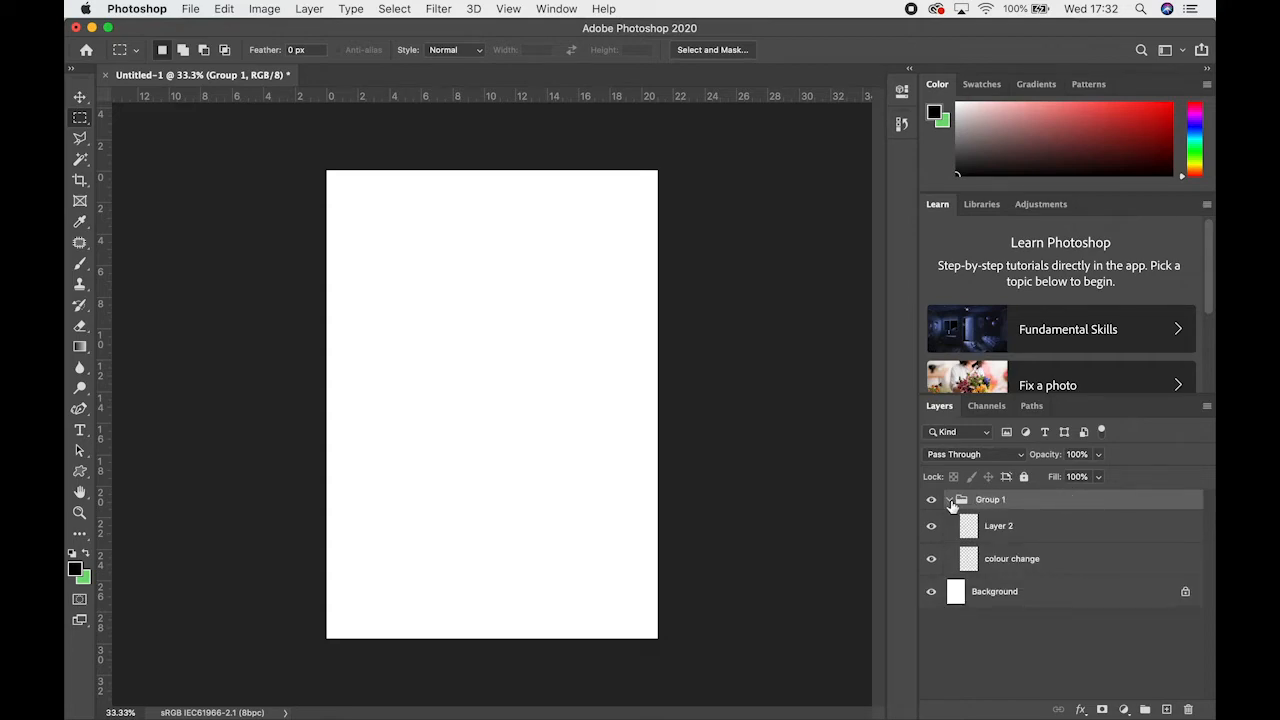
{"action": "left_click", "coordinate": [950, 500]}
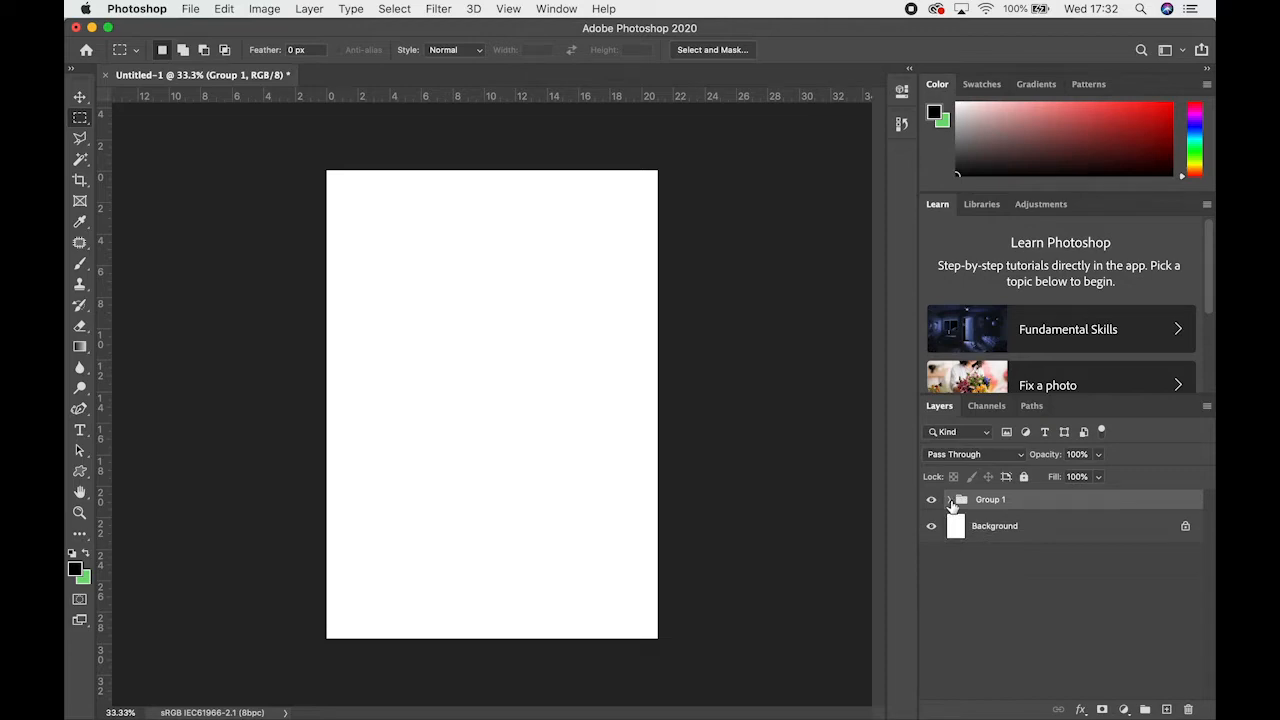
{"action": "left_click", "coordinate": [950, 500]}
{"action": "left_click", "coordinate": [950, 500]}
{"action": "left_click", "coordinate": [949, 500]}
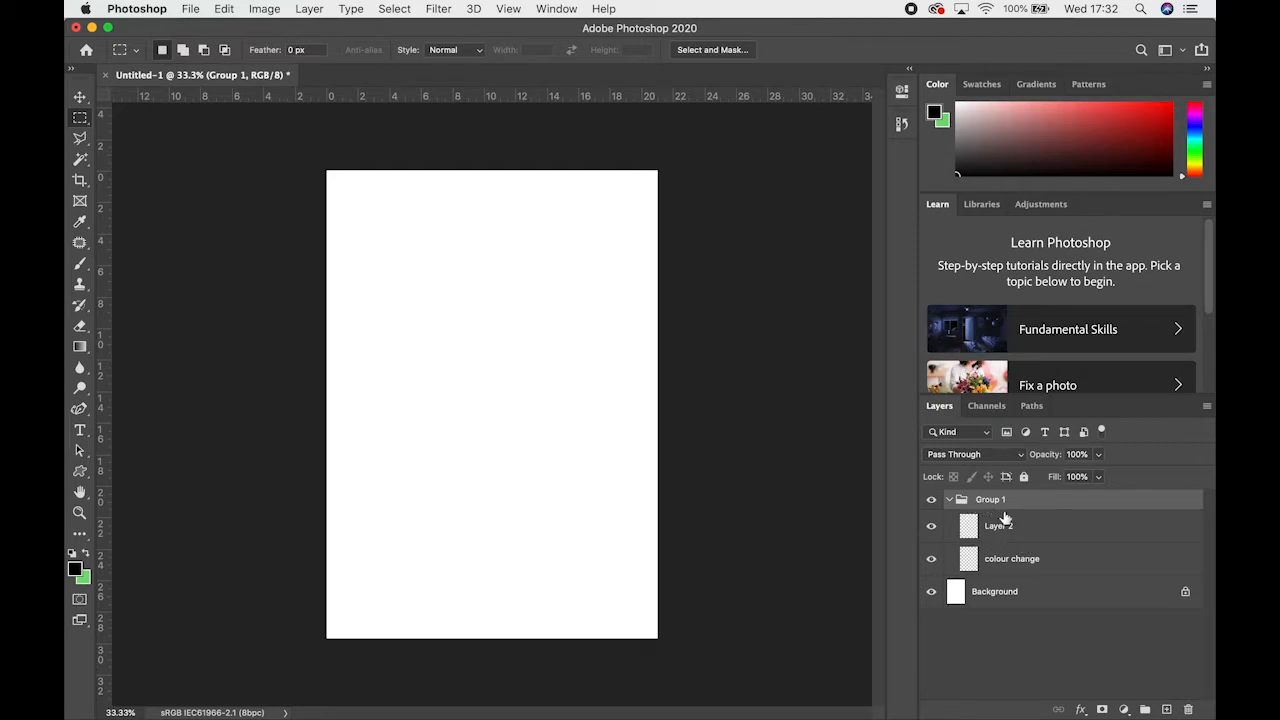
{"action": "key", "text": "BackSpace"}
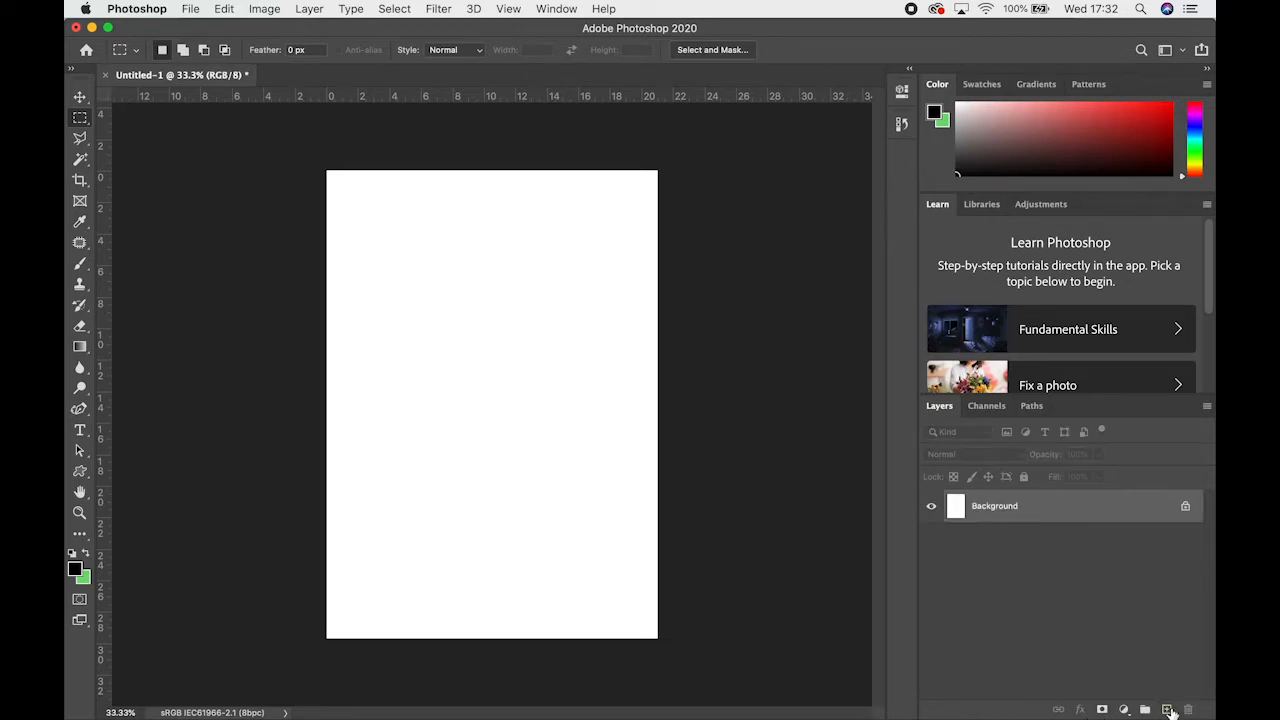
Unlock the Background layer and add two new empty layers above it
{"action": "left_click", "coordinate": [1186, 508]}
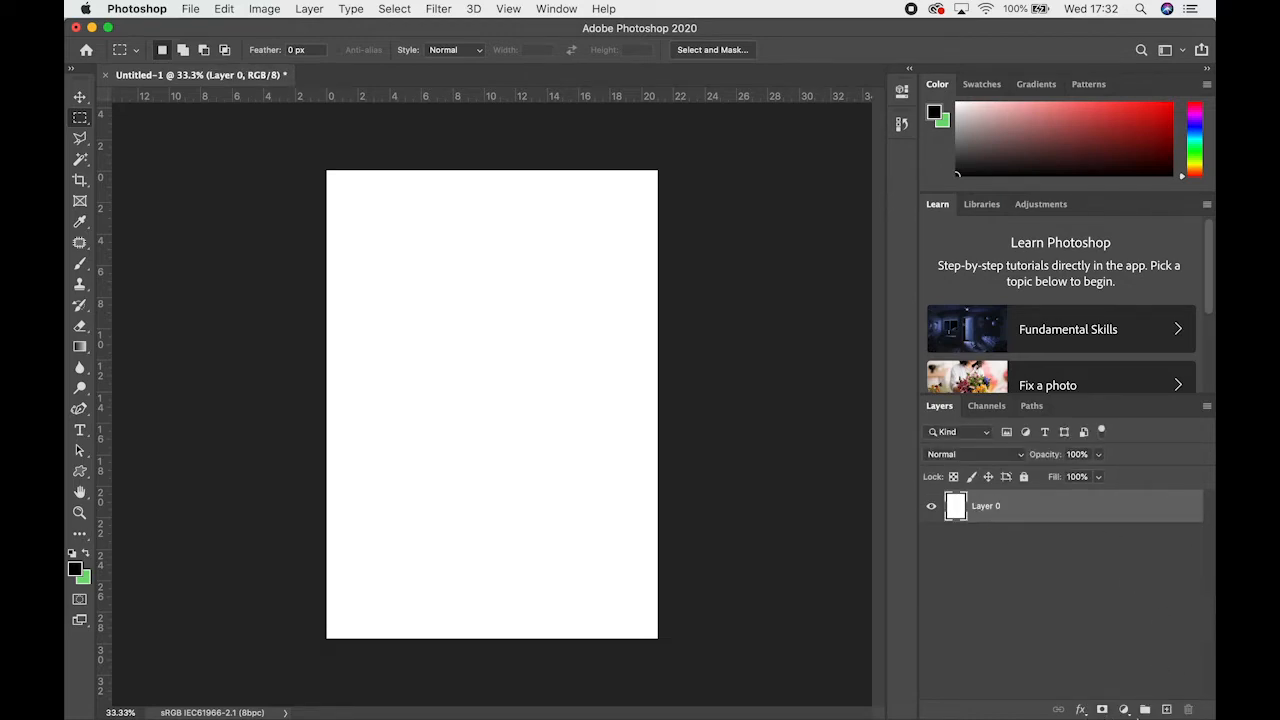
{"action": "left_click", "coordinate": [1166, 709]}
{"action": "left_click", "coordinate": [1166, 709]}
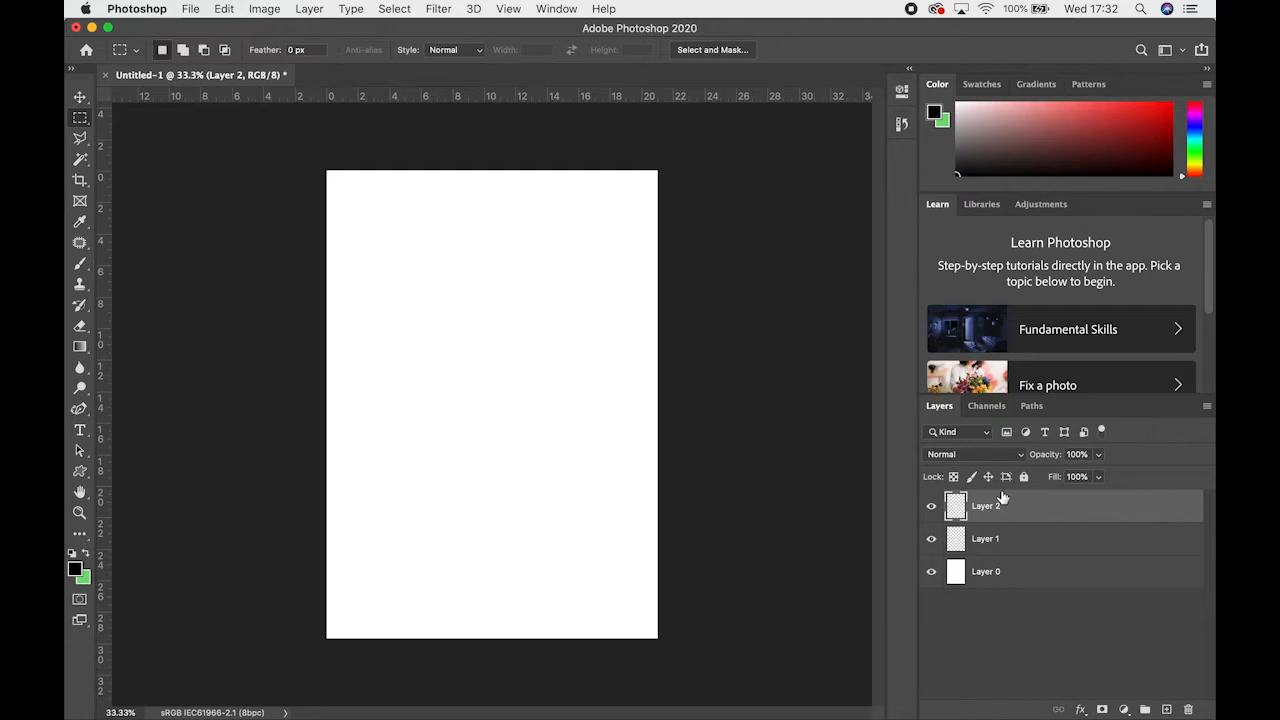
Paint a freehand scribble across the upper half of the page on Layer 2 with the Brush tool in a muted pink
{"action": "left_click", "coordinate": [80, 263]}
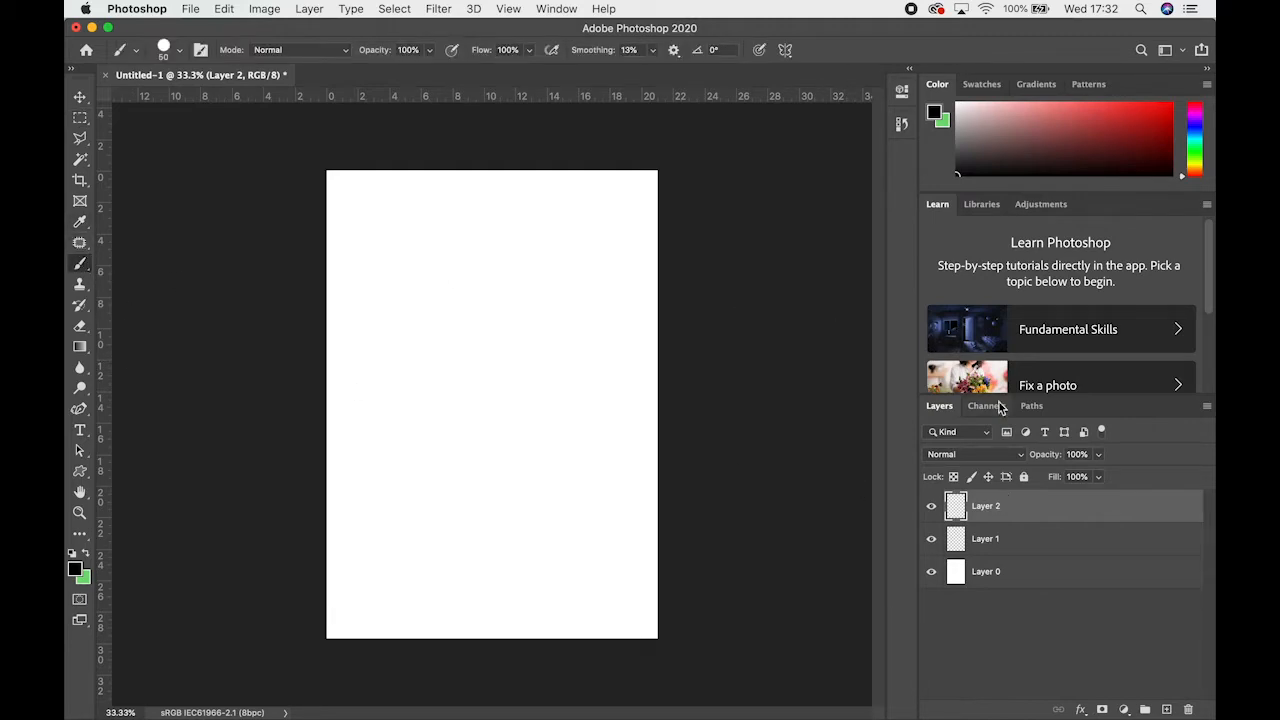
{"action": "left_click", "coordinate": [1028, 117]}
{"action": "left_click_drag", "start_coordinate": [400, 388], "coordinate": [490, 322]}
{"action": "mouse_move", "coordinate": [463, 400]}
{"action": "left_mouse_down"}
{"action": "mouse_move", "coordinate": [517, 389]}
{"action": "mouse_move", "coordinate": [468, 362]}
{"action": "left_mouse_up"}
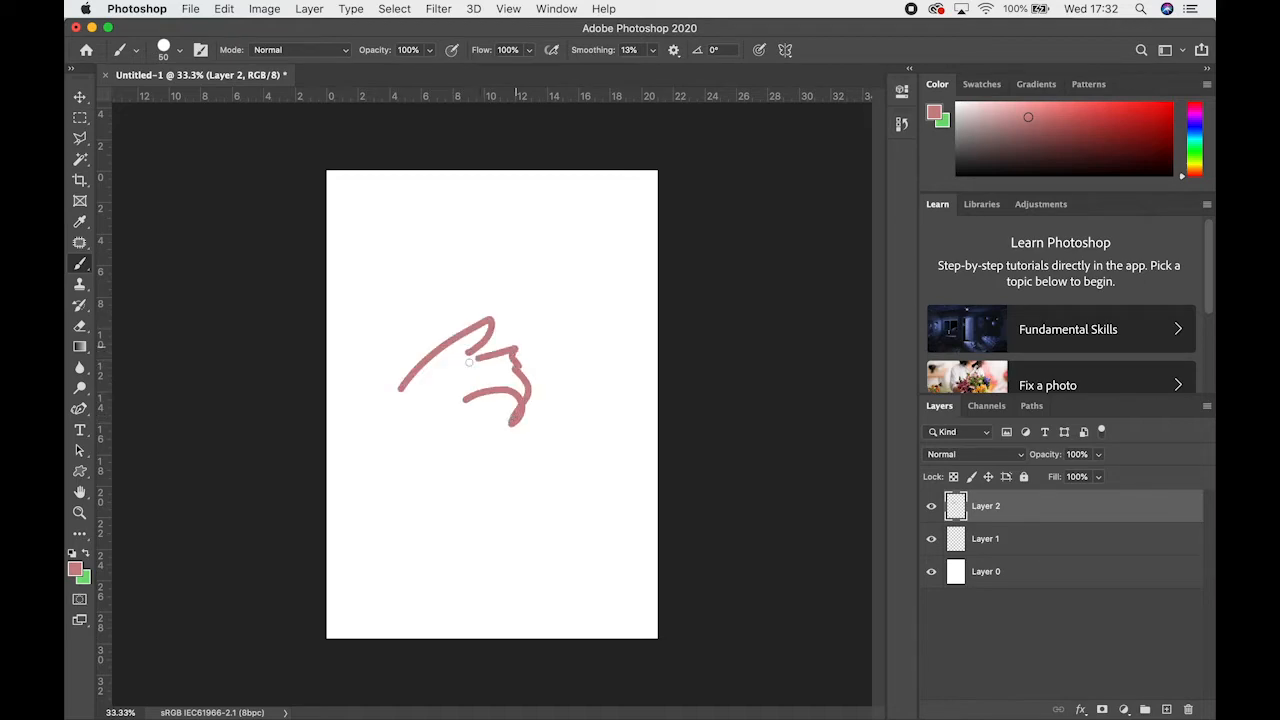
{"action": "mouse_move", "coordinate": [624, 399]}
{"action": "left_mouse_down"}
{"action": "mouse_move", "coordinate": [538, 383]}
{"action": "mouse_move", "coordinate": [496, 397]}
{"action": "mouse_move", "coordinate": [416, 363]}
{"action": "mouse_move", "coordinate": [508, 329]}
{"action": "mouse_move", "coordinate": [528, 353]}
{"action": "mouse_move", "coordinate": [420, 256]}
{"action": "left_mouse_up"}
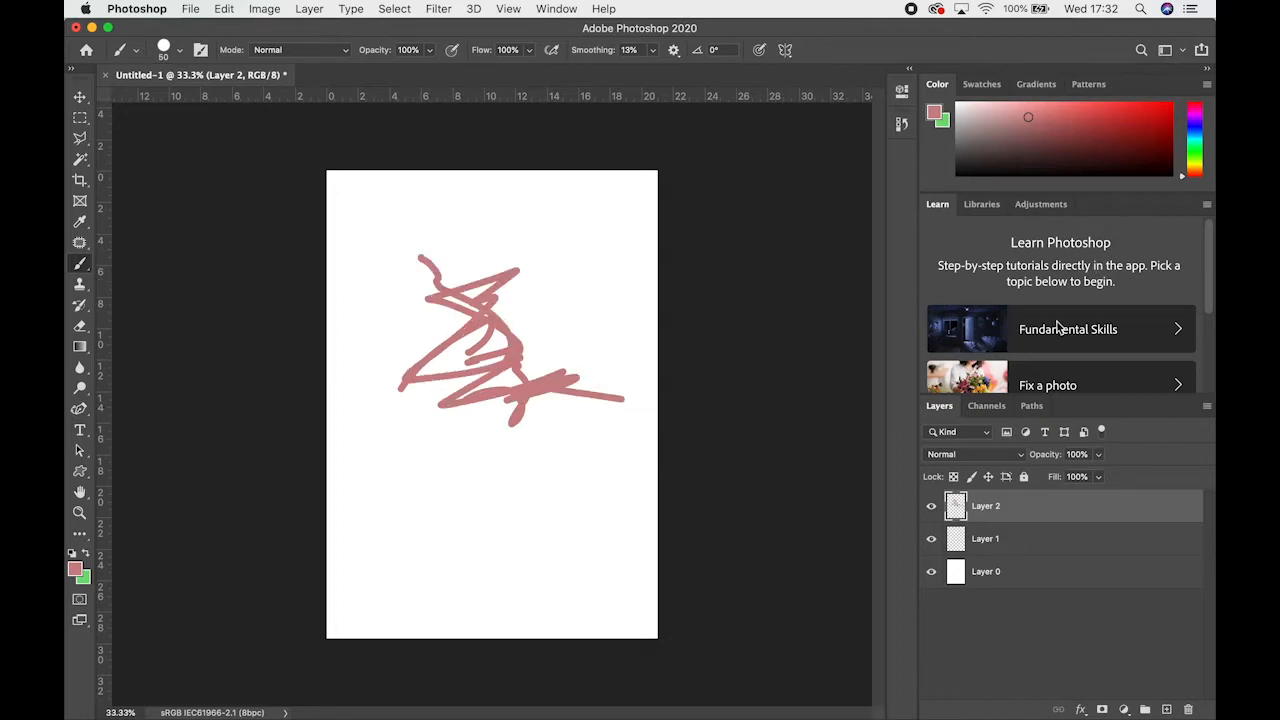
Swap the foreground and background colours, and paint a freehand green scribble across the upper half of the page on Layer 1
{"action": "left_click", "coordinate": [1022, 540]}
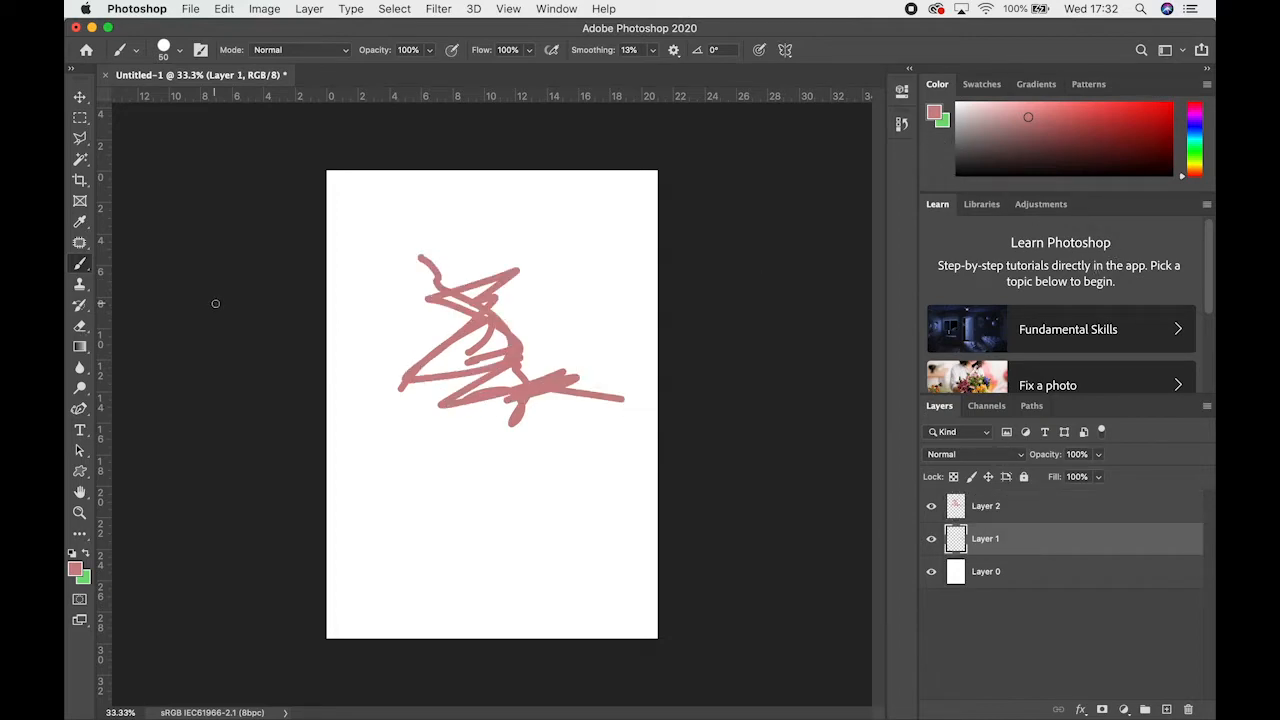
{"action": "left_click", "coordinate": [85, 552]}
{"action": "mouse_move", "coordinate": [522, 436]}
{"action": "left_mouse_down"}
{"action": "mouse_move", "coordinate": [530, 328]}
{"action": "mouse_move", "coordinate": [436, 284]}
{"action": "mouse_move", "coordinate": [466, 414]}
{"action": "mouse_move", "coordinate": [541, 414]}
{"action": "mouse_move", "coordinate": [635, 442]}
{"action": "left_mouse_up"}
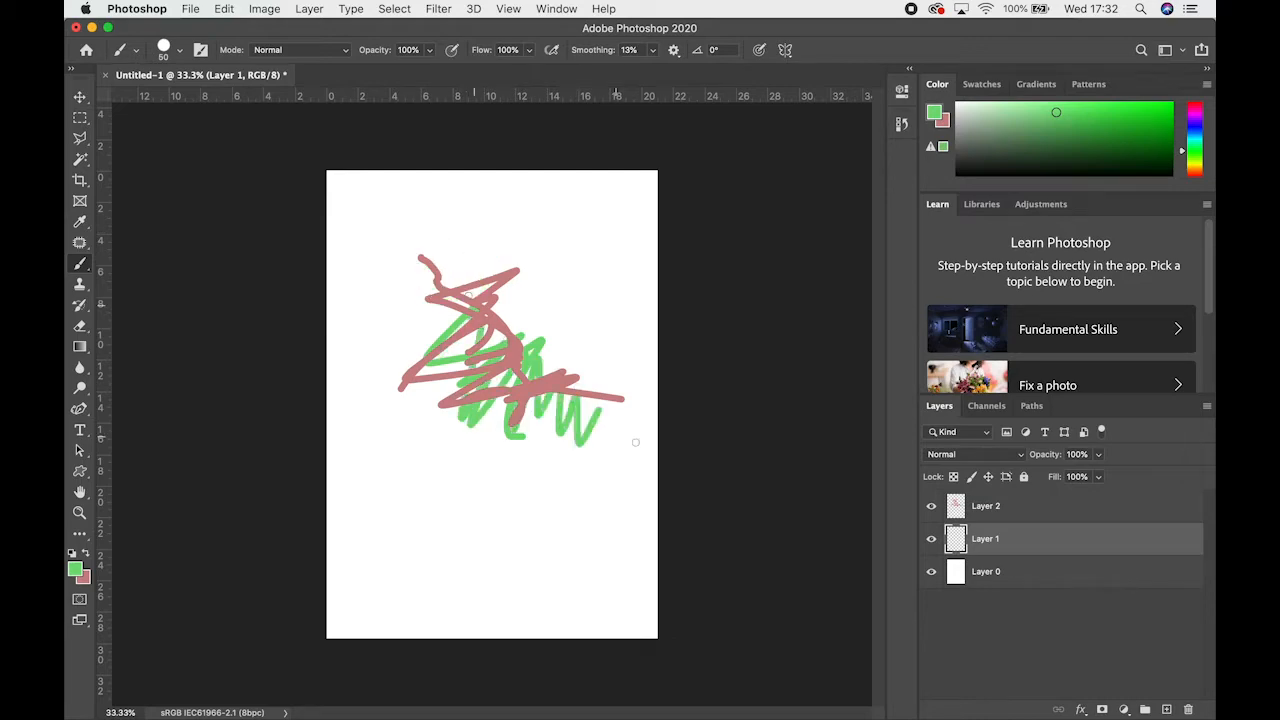
Rename Layer 2 as red and Layer 1 as green
{"action": "left_click", "coordinate": [1001, 508]}
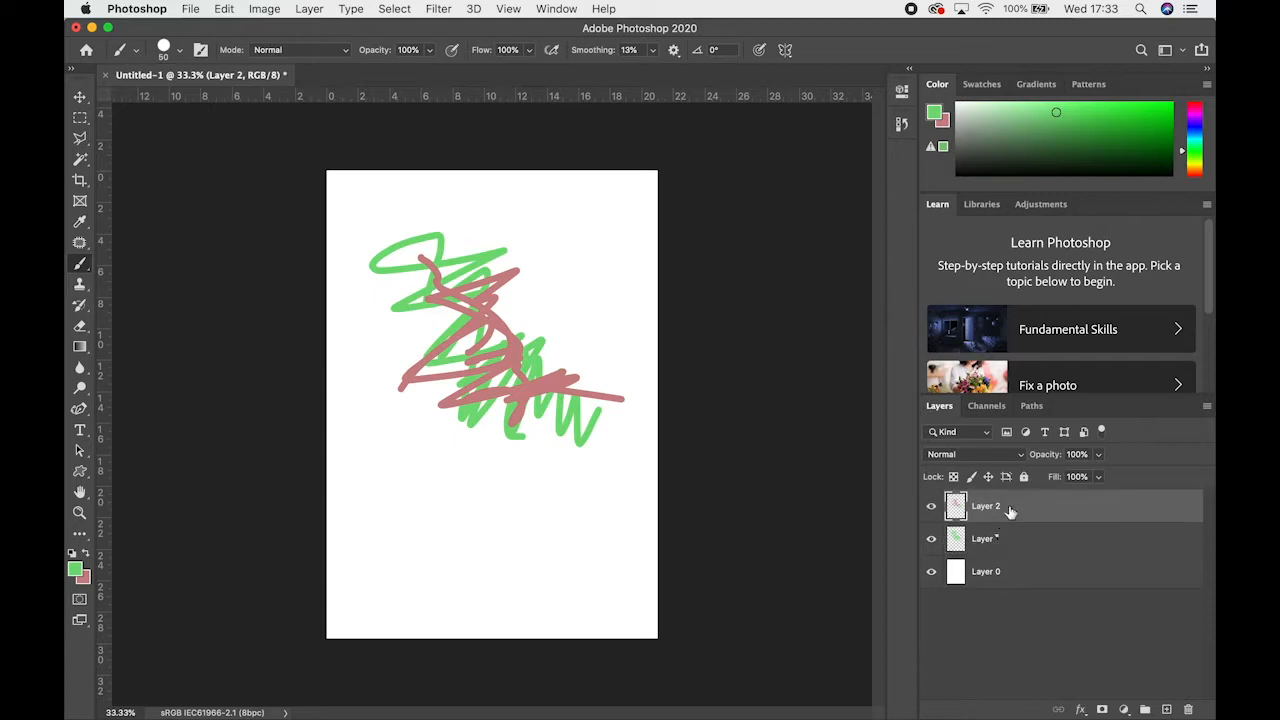
{"action": "double_click", "coordinate": [1007, 511]}
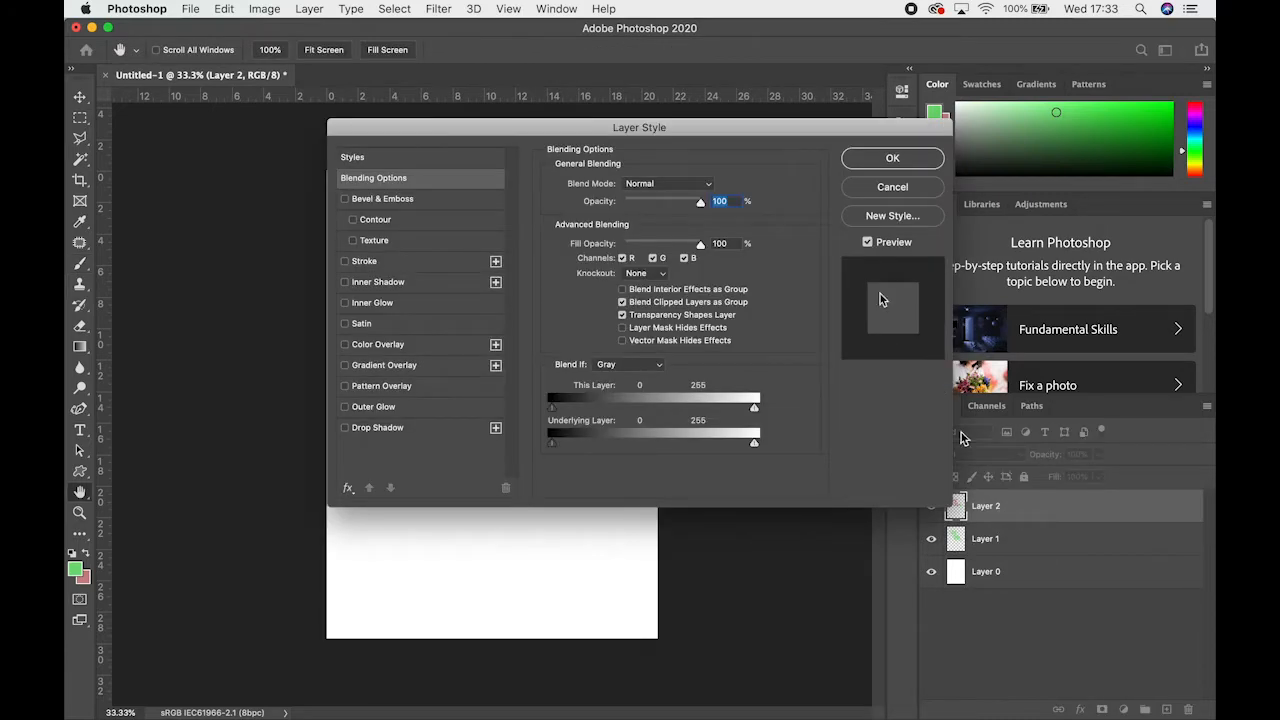
{"action": "left_click", "coordinate": [893, 189]}
{"action": "double_click", "coordinate": [1000, 511]}
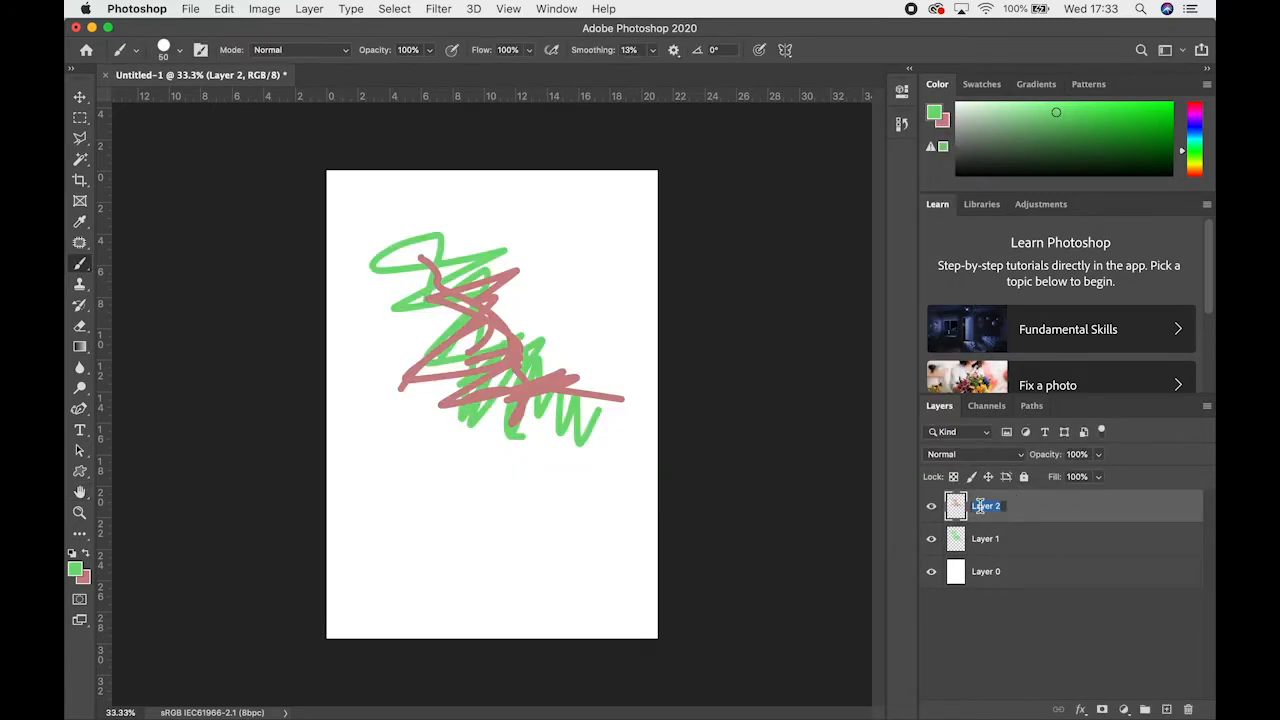
{"action": "type", "text": "red"}
{"action": "double_click", "coordinate": [978, 540]}
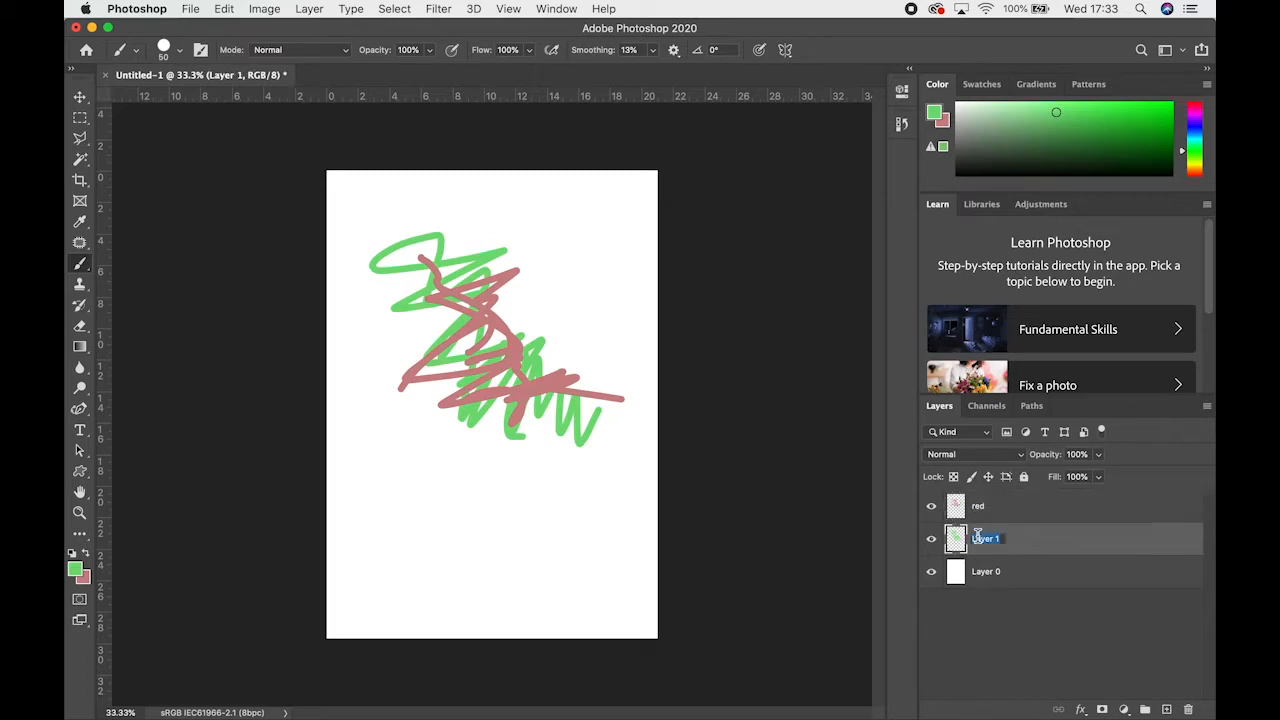
{"action": "type", "text": "green"}
{"action": "key", "text": "Return"}
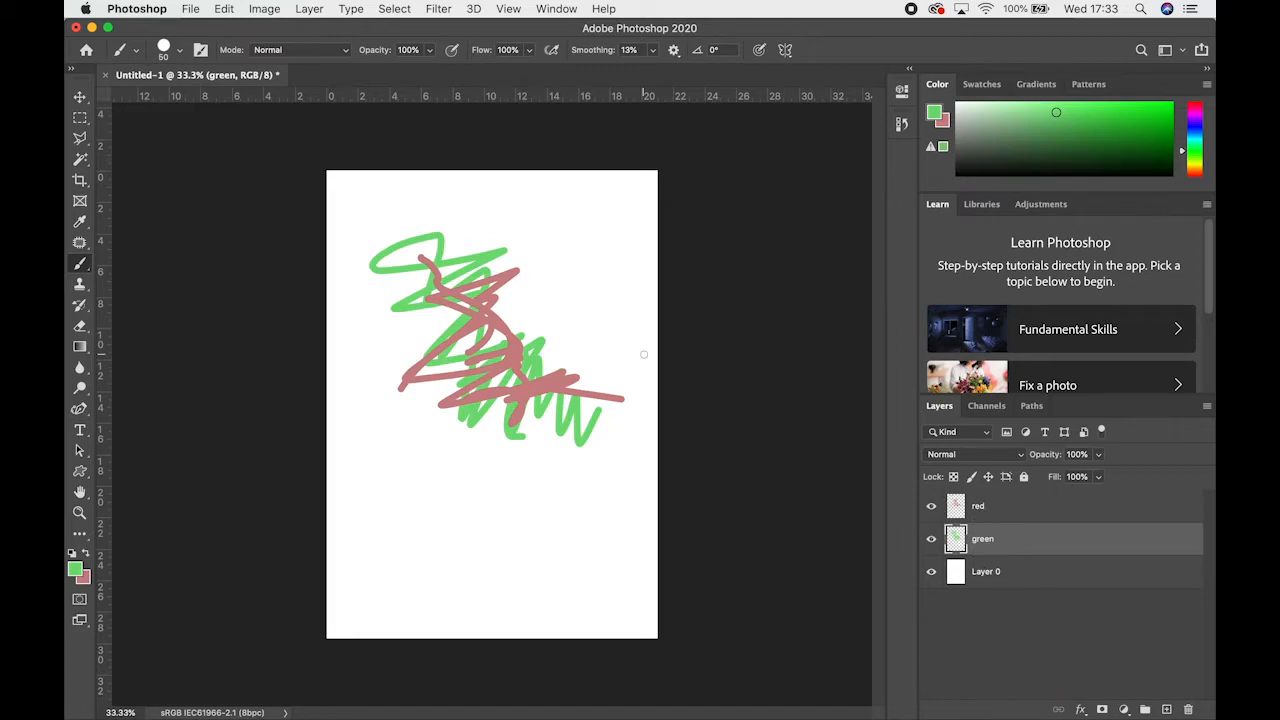
Move the red layer beneath the green layer in the stacking order, and select the green layer
{"action": "left_click_drag", "start_coordinate": [993, 512], "coordinate": [980, 566]}
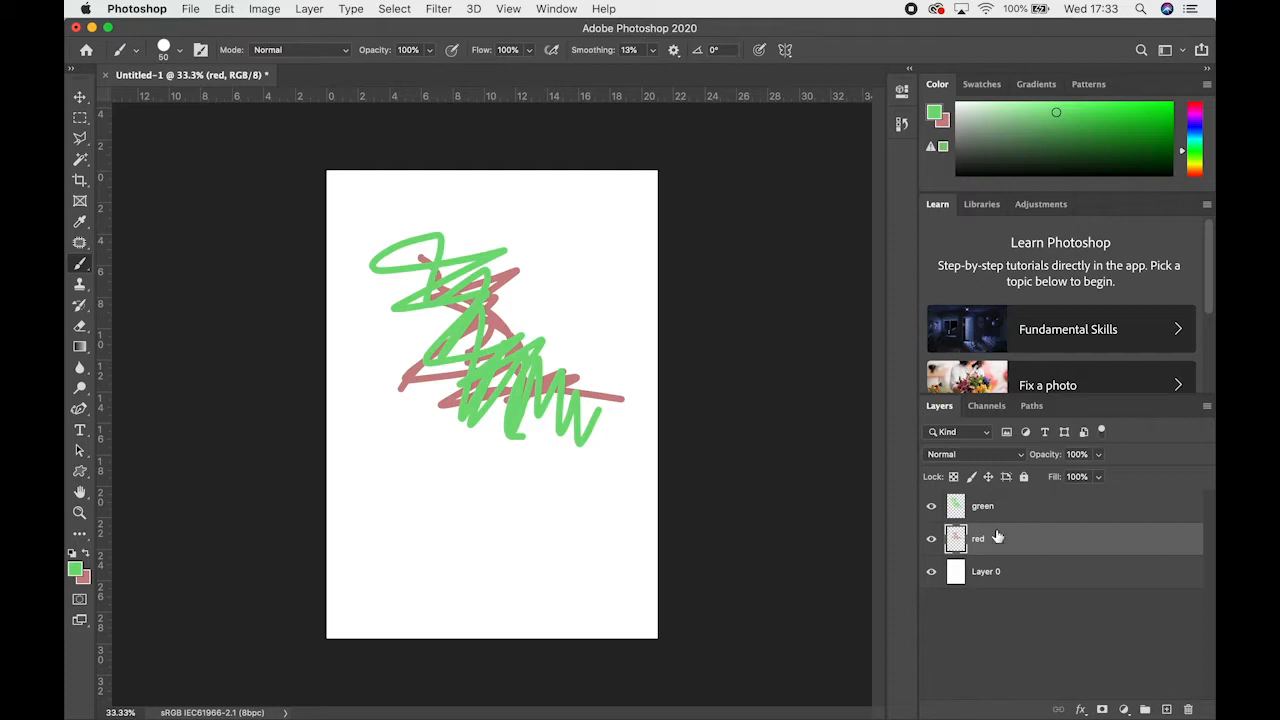
{"action": "mouse_move", "coordinate": [999, 509]}
{"action": "left_mouse_down"}
{"action": "mouse_move", "coordinate": [991, 554]}
{"action": "mouse_move", "coordinate": [997, 497]}
{"action": "mouse_move", "coordinate": [989, 532]}
{"action": "mouse_move", "coordinate": [990, 507]}
{"action": "left_mouse_up"}
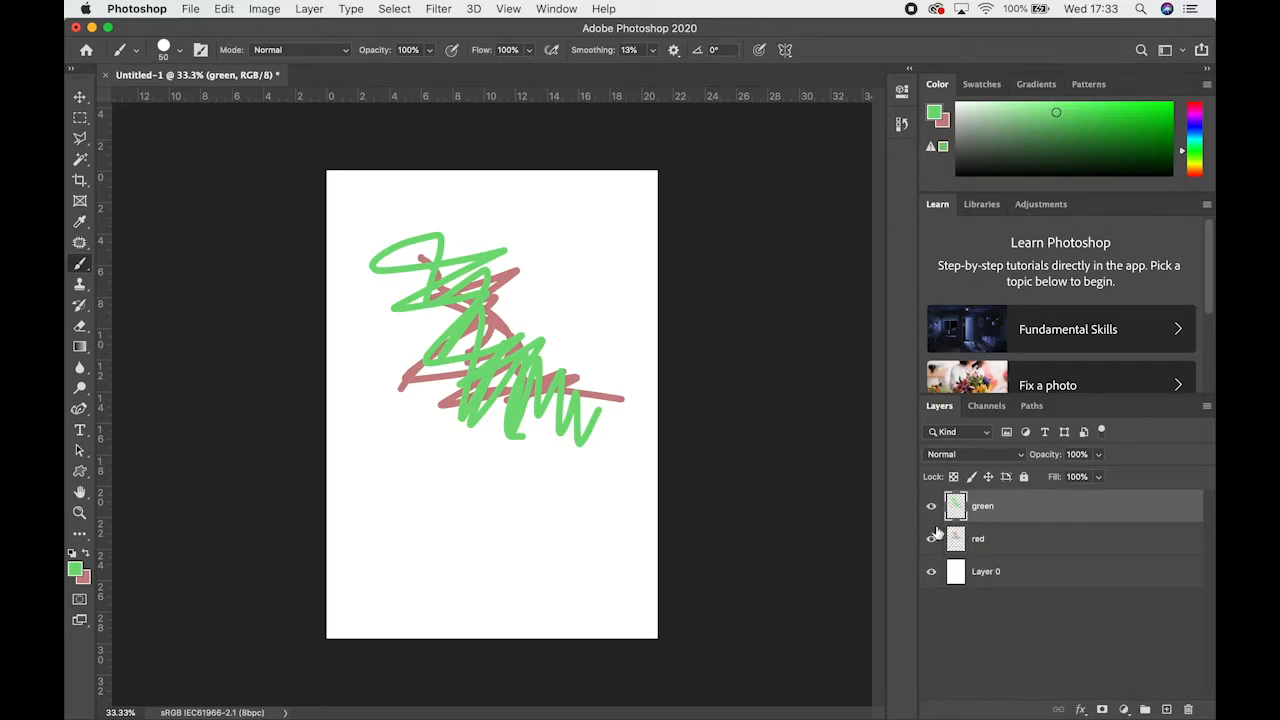
Hide and show the green layer repeatedly to compare the artwork with and without it, leaving it visible
{"action": "left_click", "coordinate": [932, 508]}
{"action": "left_click", "coordinate": [932, 508]}
{"action": "left_click", "coordinate": [932, 508]}
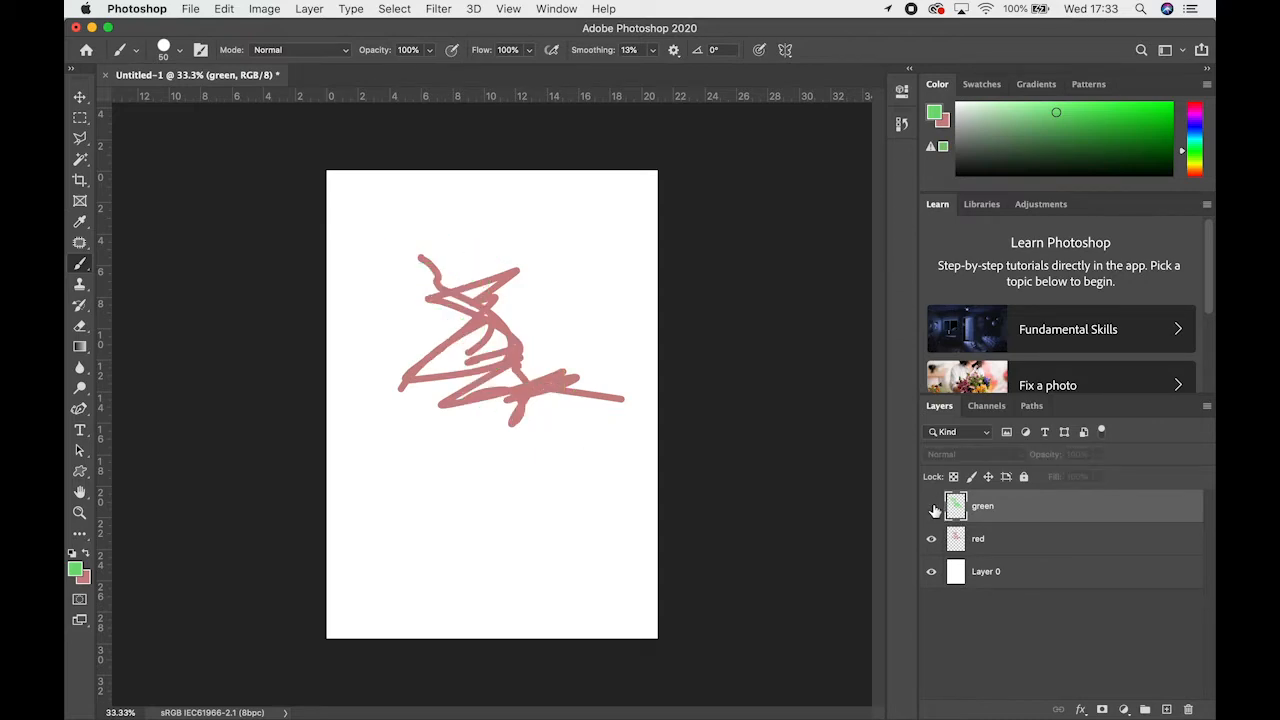
{"action": "left_click", "coordinate": [932, 508]}
{"action": "left_click", "coordinate": [932, 508]}
{"action": "left_click", "coordinate": [932, 508]}
{"action": "left_click", "coordinate": [932, 508]}
{"action": "left_click", "coordinate": [932, 508]}
{"action": "left_click", "coordinate": [932, 508]}
{"action": "left_click", "coordinate": [934, 508]}
{"action": "left_click", "coordinate": [931, 508]}
{"action": "left_click", "coordinate": [931, 509]}
{"action": "left_click", "coordinate": [931, 509]}
{"action": "left_click", "coordinate": [931, 509]}
{"action": "left_click", "coordinate": [932, 509]}
{"action": "left_click", "coordinate": [932, 509]}
{"action": "left_click", "coordinate": [932, 509]}
{"action": "left_click", "coordinate": [932, 509]}
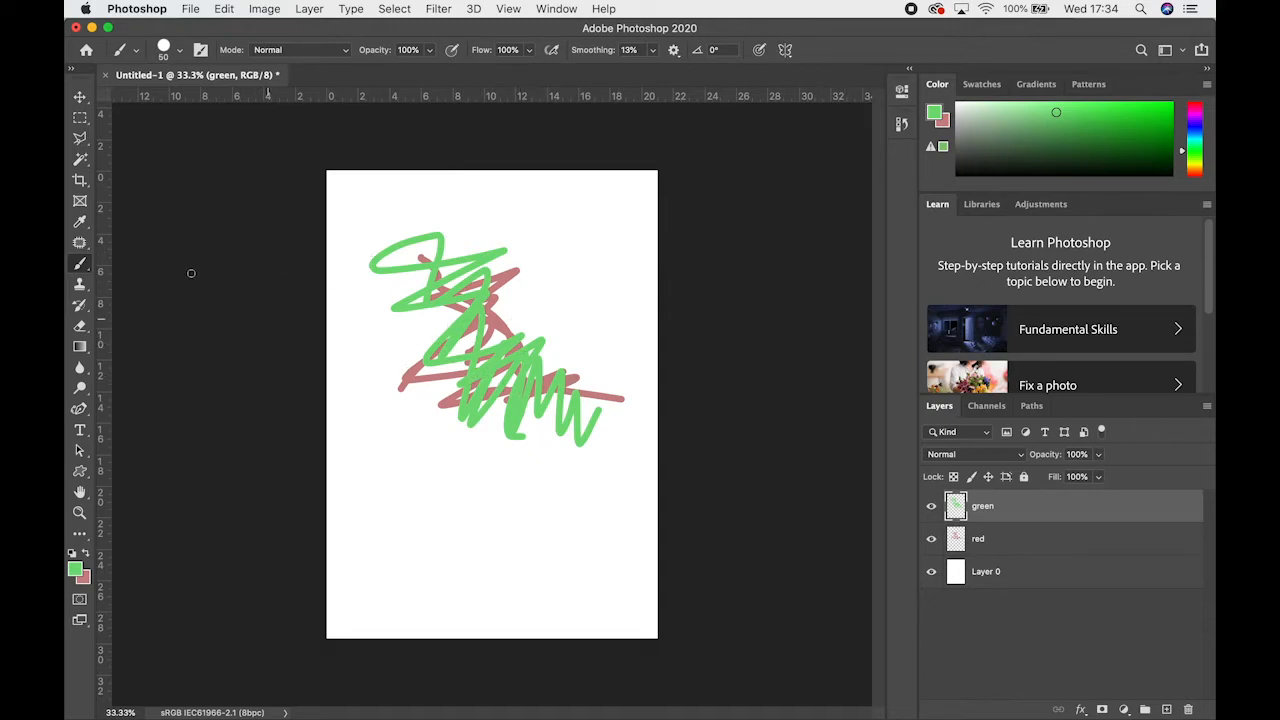
Erase the middle of the green scribble with the Eraser tool, and undo the erasing
{"action": "left_click", "coordinate": [81, 325]}
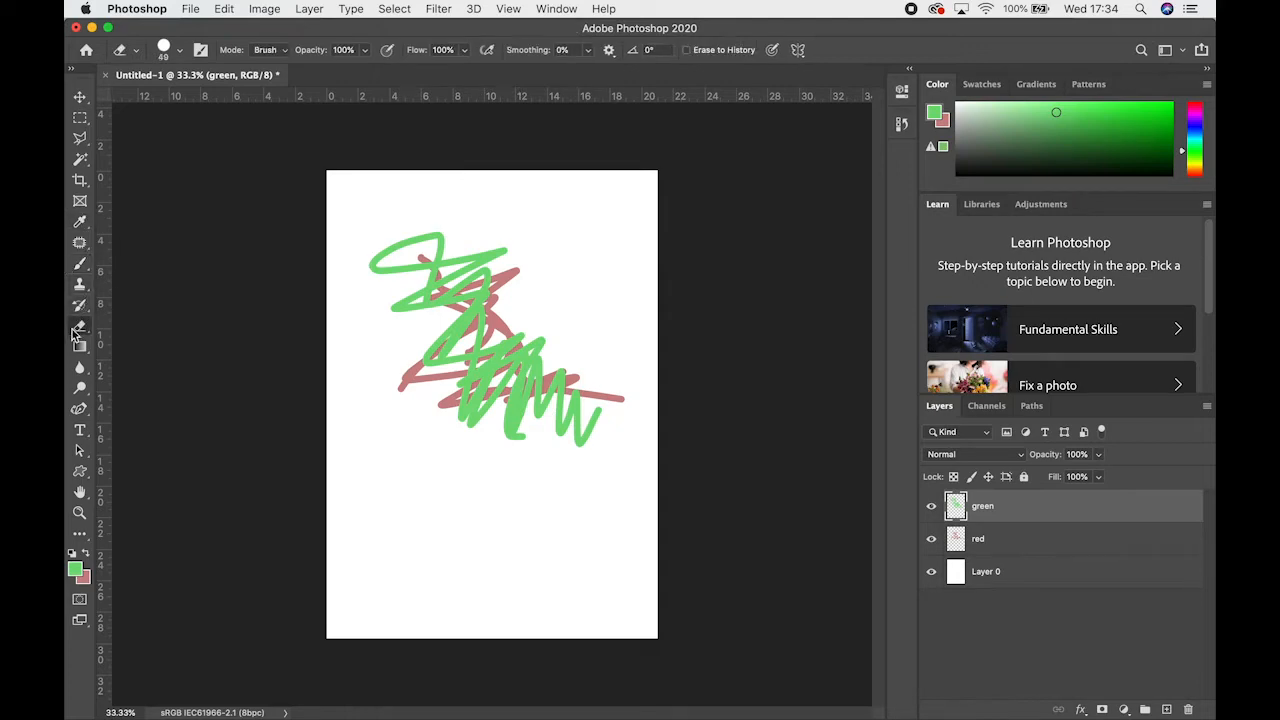
{"action": "mouse_move", "coordinate": [488, 345]}
{"action": "left_mouse_down"}
{"action": "mouse_move", "coordinate": [457, 333]}
{"action": "mouse_move", "coordinate": [443, 351]}
{"action": "mouse_move", "coordinate": [463, 343]}
{"action": "mouse_move", "coordinate": [457, 333]}
{"action": "mouse_move", "coordinate": [433, 355]}
{"action": "mouse_move", "coordinate": [465, 315]}
{"action": "mouse_move", "coordinate": [432, 394]}
{"action": "mouse_move", "coordinate": [503, 381]}
{"action": "mouse_move", "coordinate": [460, 365]}
{"action": "mouse_move", "coordinate": [529, 355]}
{"action": "left_mouse_up"}
{"action": "mouse_move", "coordinate": [456, 400]}
{"action": "left_mouse_down"}
{"action": "mouse_move", "coordinate": [488, 422]}
{"action": "mouse_move", "coordinate": [500, 390]}
{"action": "left_mouse_up"}
{"action": "left_click_drag", "start_coordinate": [543, 339], "coordinate": [530, 343]}
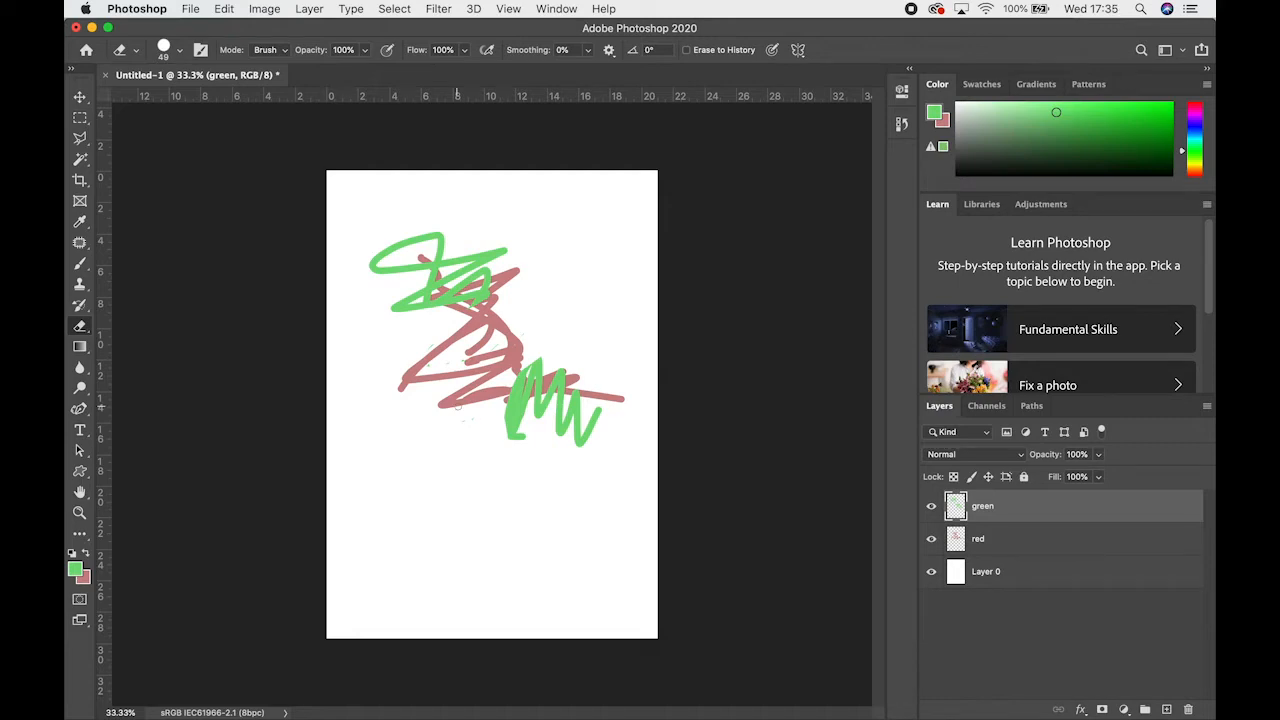
{"action": "key", "text": "super+z"}
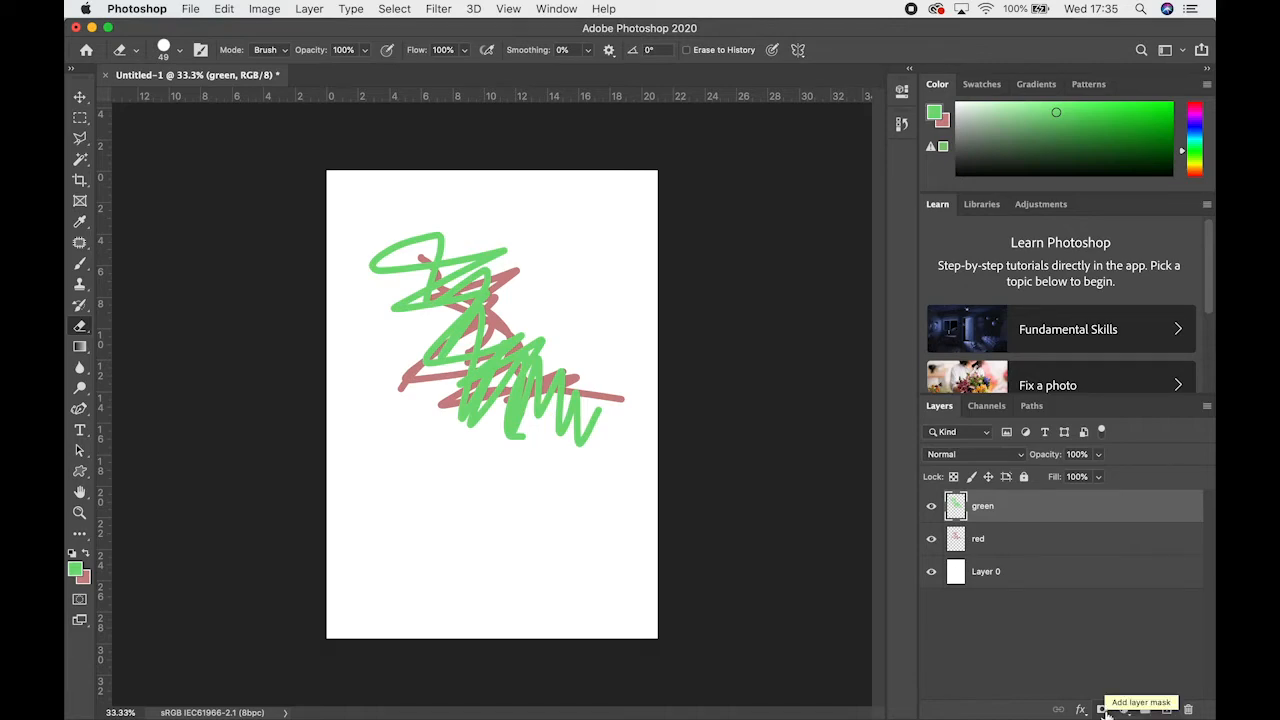
Find the layer mask options among the layer commands, and add a layer mask to the green layer
{"action": "left_click", "coordinate": [310, 9]}
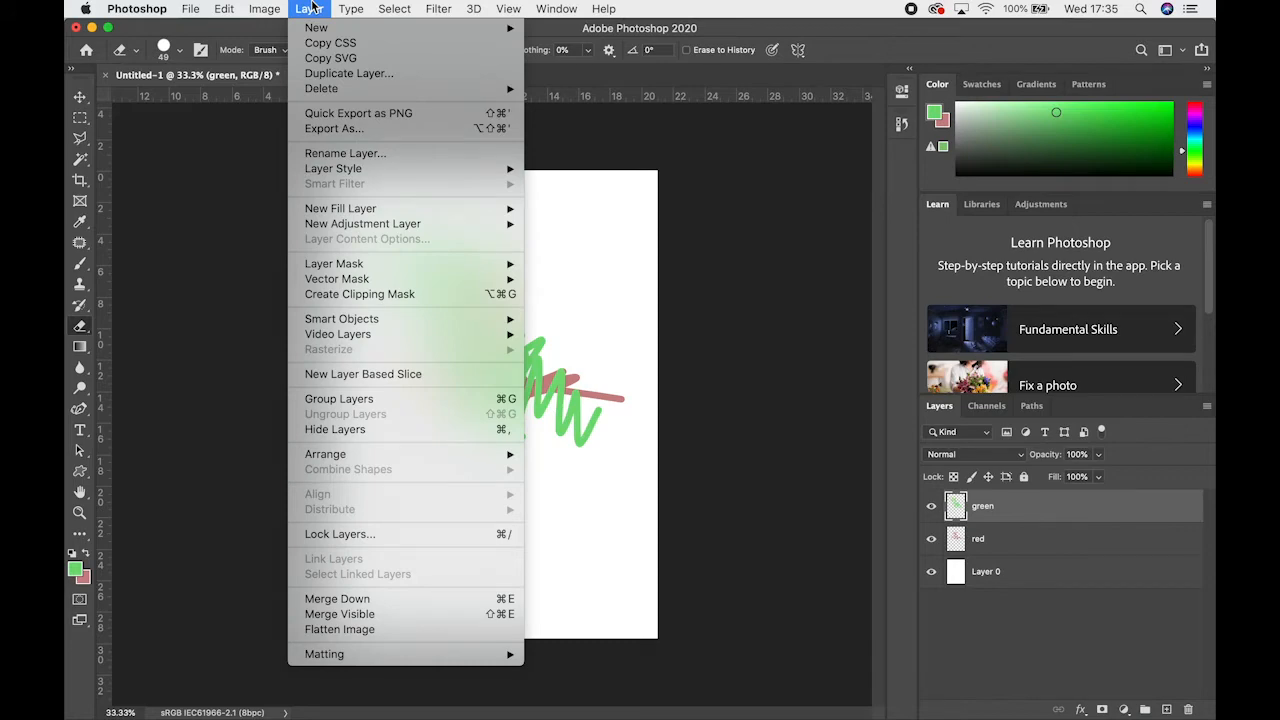
{"action": "mouse_move", "coordinate": [384, 266]}
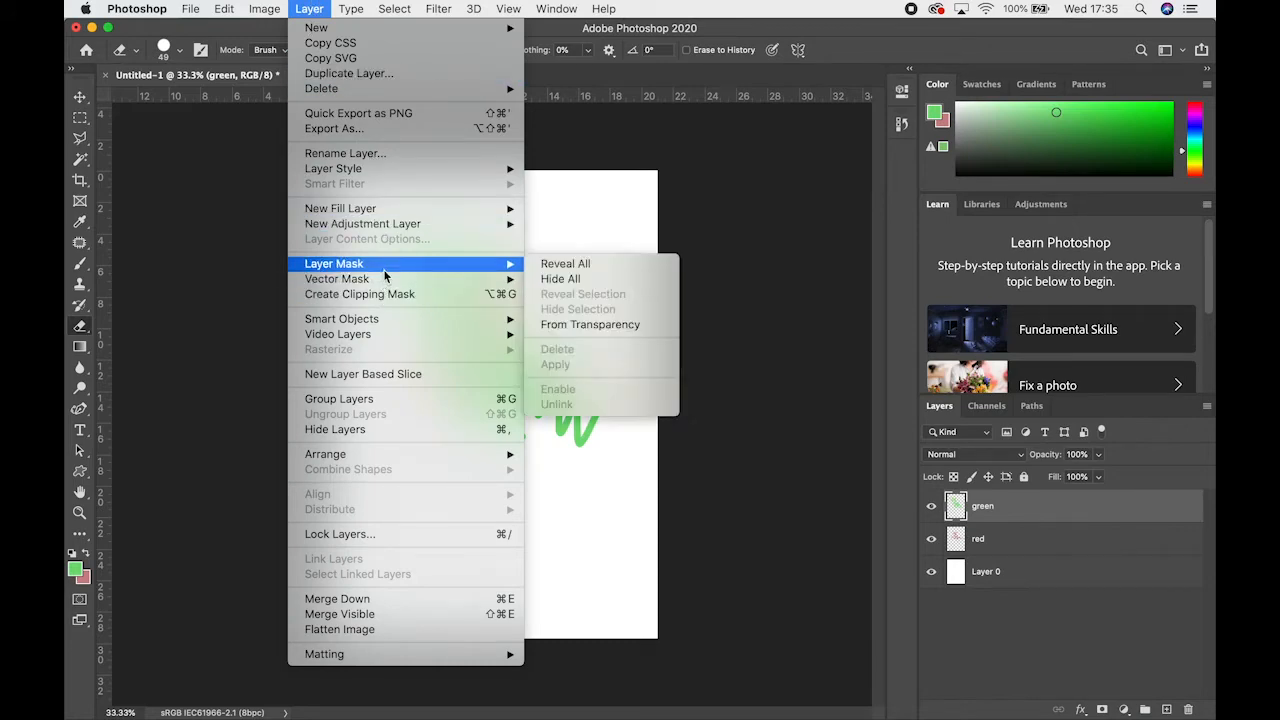
{"action": "left_click", "coordinate": [788, 347]}
{"action": "left_click", "coordinate": [1102, 709]}
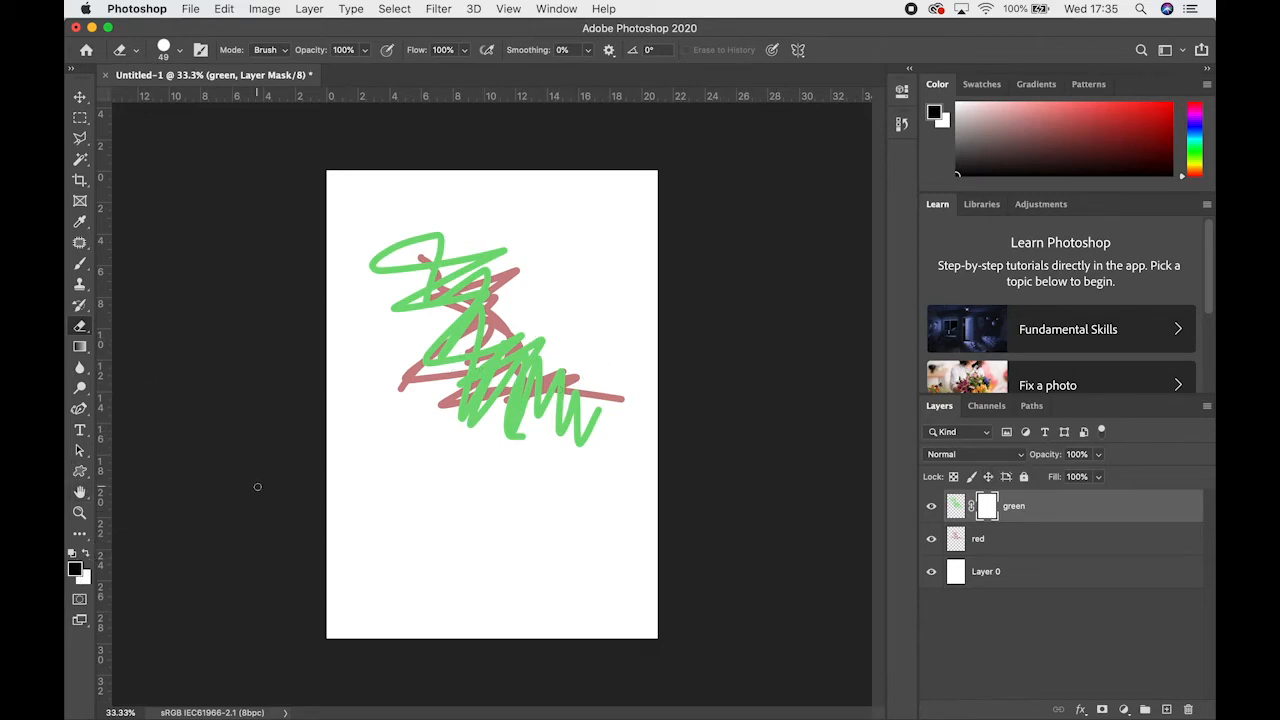
Make black the background colour and hide the middle of the green scribble on the mask with the Eraser, enlarging it to 90
{"action": "left_click", "coordinate": [87, 553]}
{"action": "left_click_drag", "start_coordinate": [420, 434], "coordinate": [511, 363]}
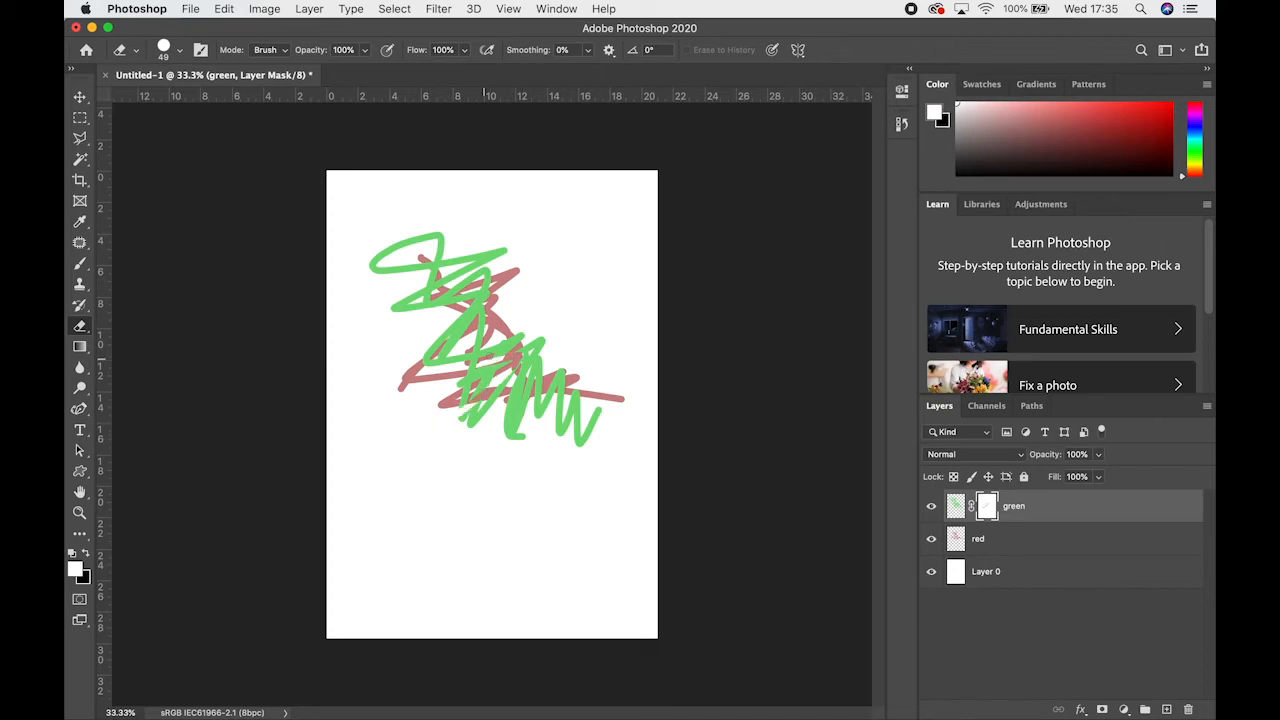
{"action": "key", "text": "super+z"}
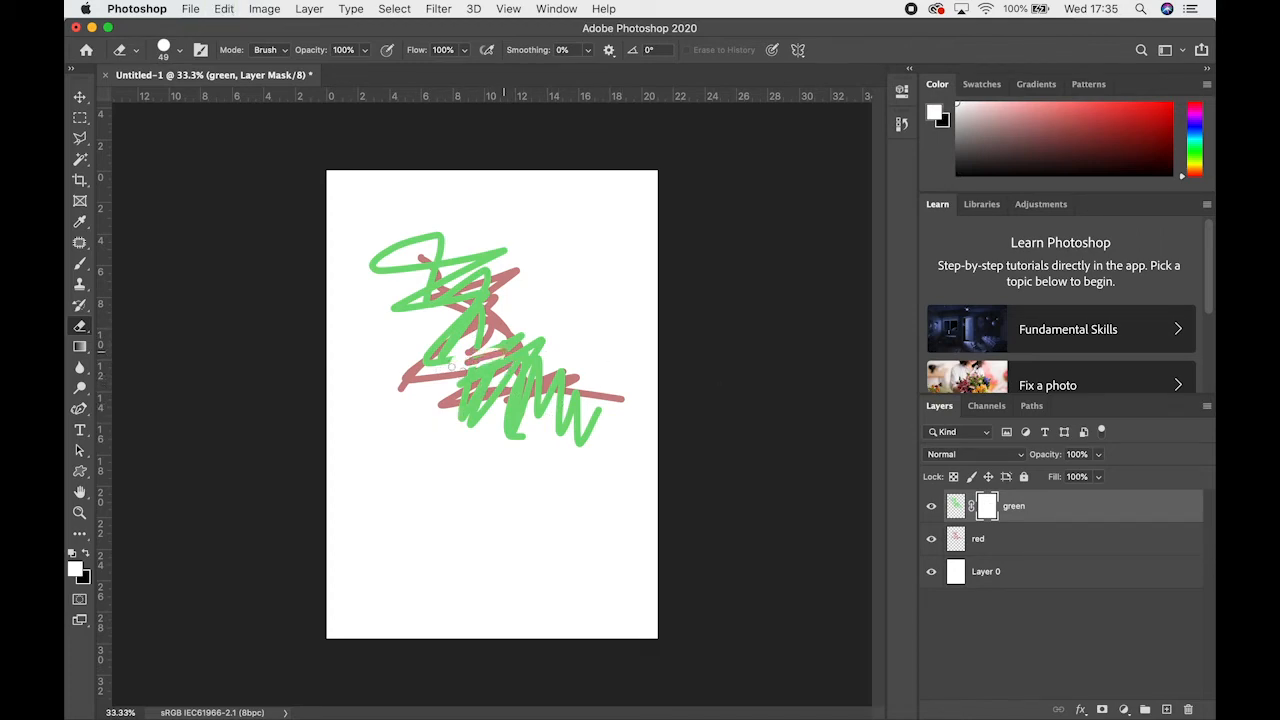
{"action": "mouse_move", "coordinate": [438, 360]}
{"action": "left_mouse_down"}
{"action": "mouse_move", "coordinate": [494, 344]}
{"action": "mouse_move", "coordinate": [430, 352]}
{"action": "mouse_move", "coordinate": [443, 335]}
{"action": "left_mouse_up"}
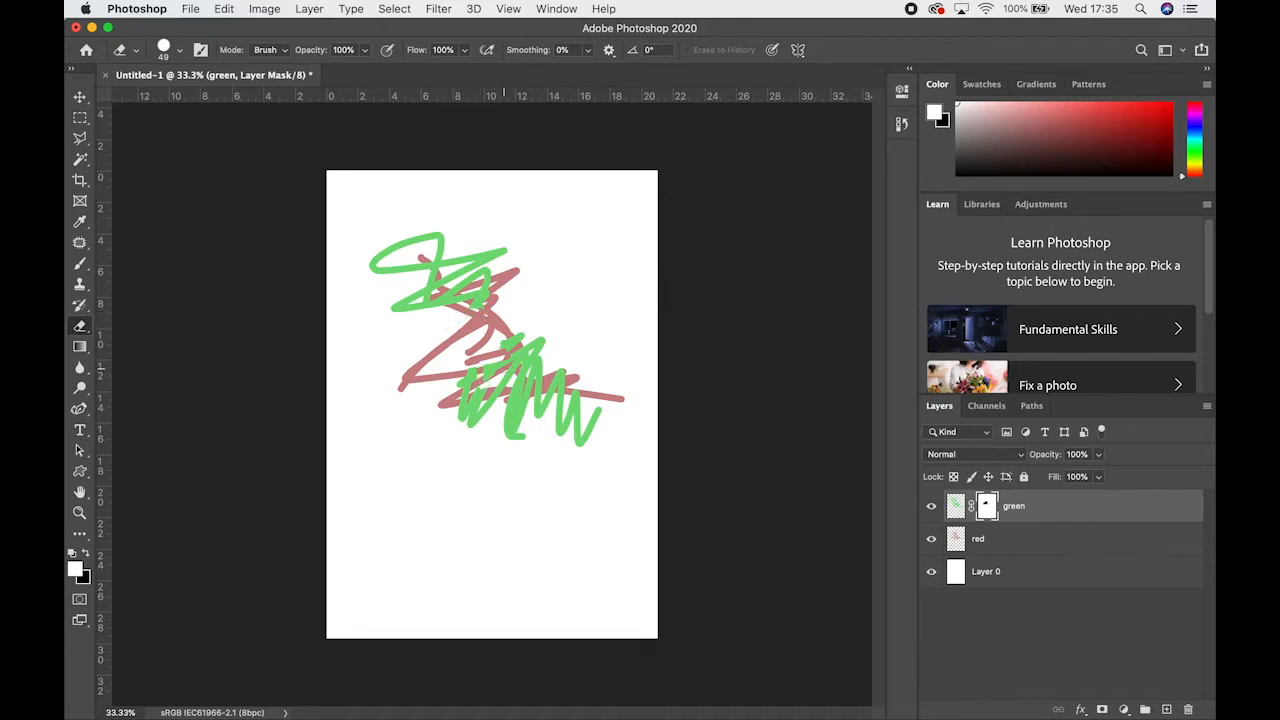
{"action": "key", "text": "bracketright"}
{"action": "key", "text": "bracketright"}
{"action": "mouse_move", "coordinate": [462, 377]}
{"action": "left_mouse_down"}
{"action": "mouse_move", "coordinate": [489, 351]}
{"action": "mouse_move", "coordinate": [462, 383]}
{"action": "mouse_move", "coordinate": [539, 349]}
{"action": "mouse_move", "coordinate": [514, 374]}
{"action": "mouse_move", "coordinate": [549, 331]}
{"action": "mouse_move", "coordinate": [504, 343]}
{"action": "mouse_move", "coordinate": [530, 343]}
{"action": "mouse_move", "coordinate": [517, 379]}
{"action": "mouse_move", "coordinate": [460, 396]}
{"action": "mouse_move", "coordinate": [482, 406]}
{"action": "mouse_move", "coordinate": [463, 418]}
{"action": "mouse_move", "coordinate": [508, 381]}
{"action": "mouse_move", "coordinate": [484, 414]}
{"action": "mouse_move", "coordinate": [543, 376]}
{"action": "left_mouse_up"}
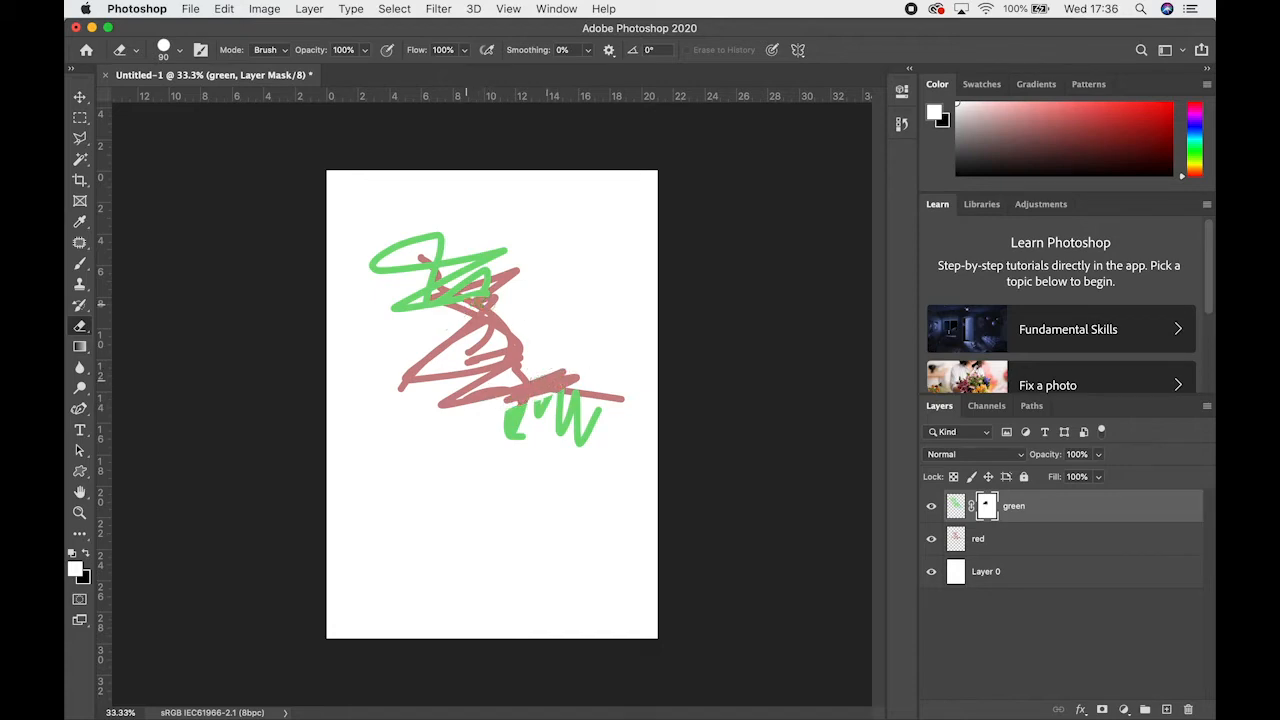
{"action": "mouse_move", "coordinate": [496, 302]}
{"action": "left_mouse_down"}
{"action": "mouse_move", "coordinate": [407, 299]}
{"action": "mouse_move", "coordinate": [433, 314]}
{"action": "mouse_move", "coordinate": [372, 312]}
{"action": "left_mouse_up"}
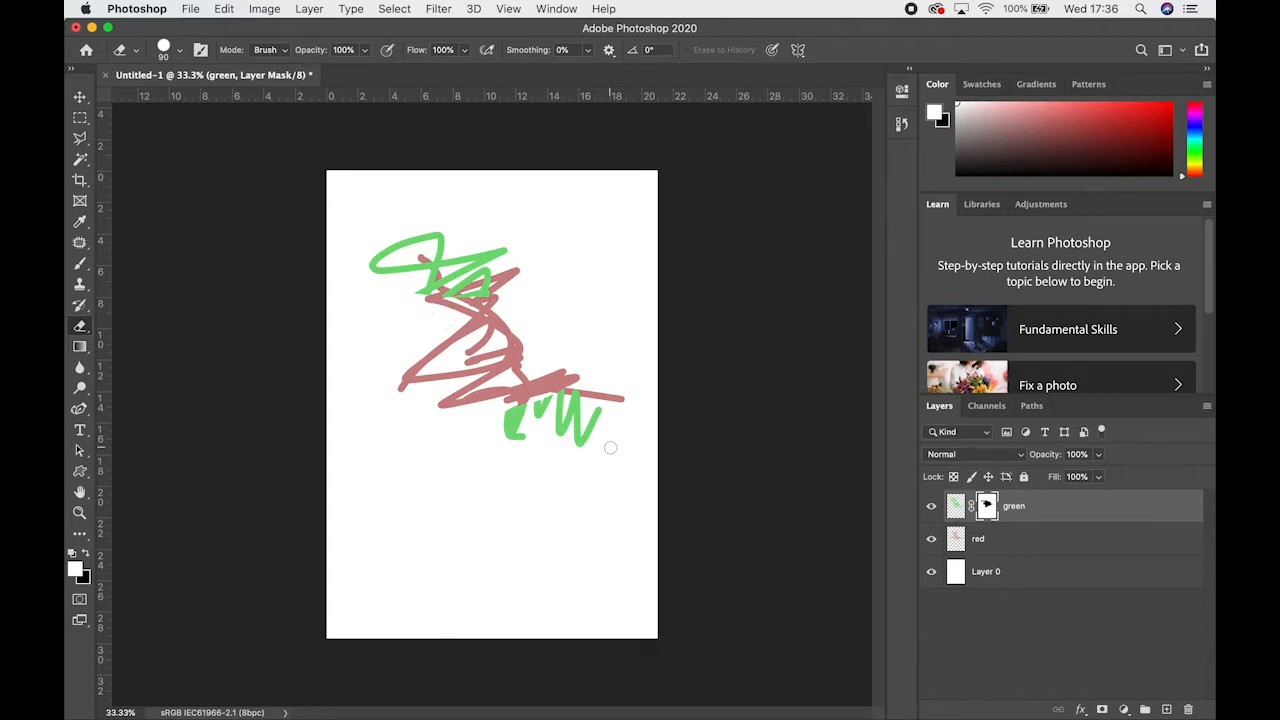
Inspect the thumbnail options of the green layer and the options and properties of its mask, and close them without changes
{"action": "left_click", "coordinate": [953, 507]}
{"action": "right_click", "coordinate": [953, 507]}
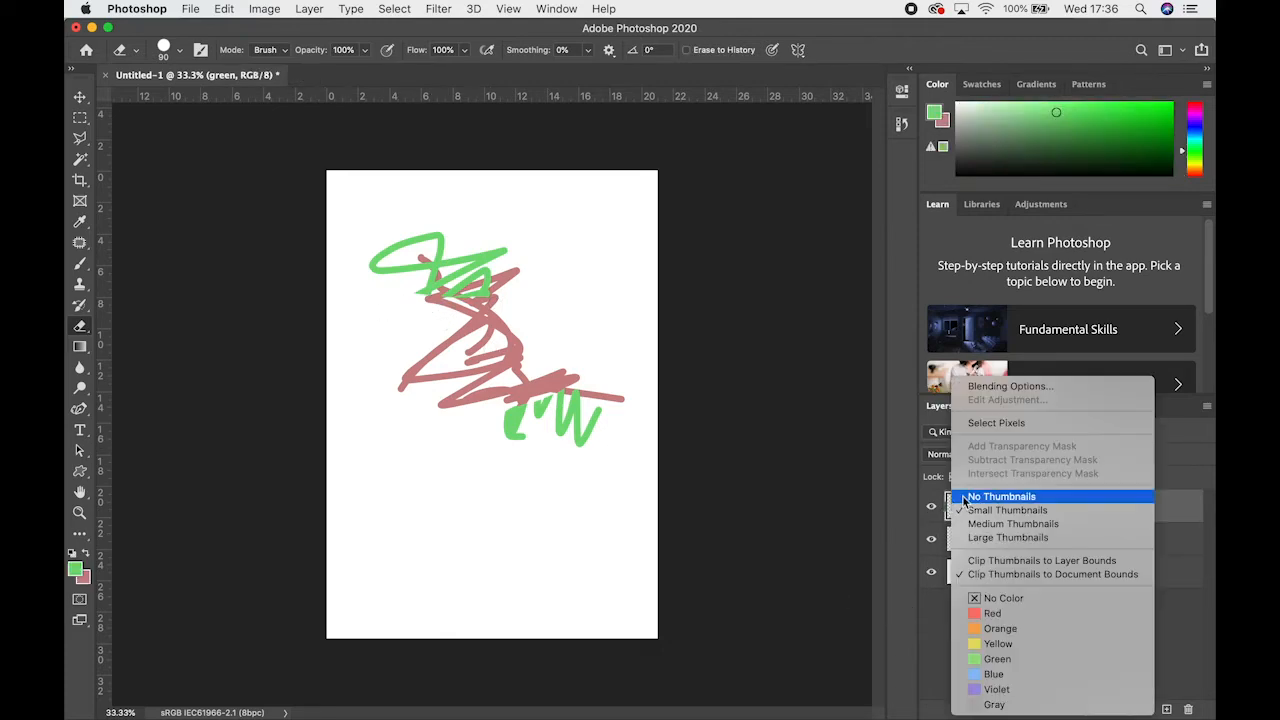
{"action": "left_click", "coordinate": [894, 478]}
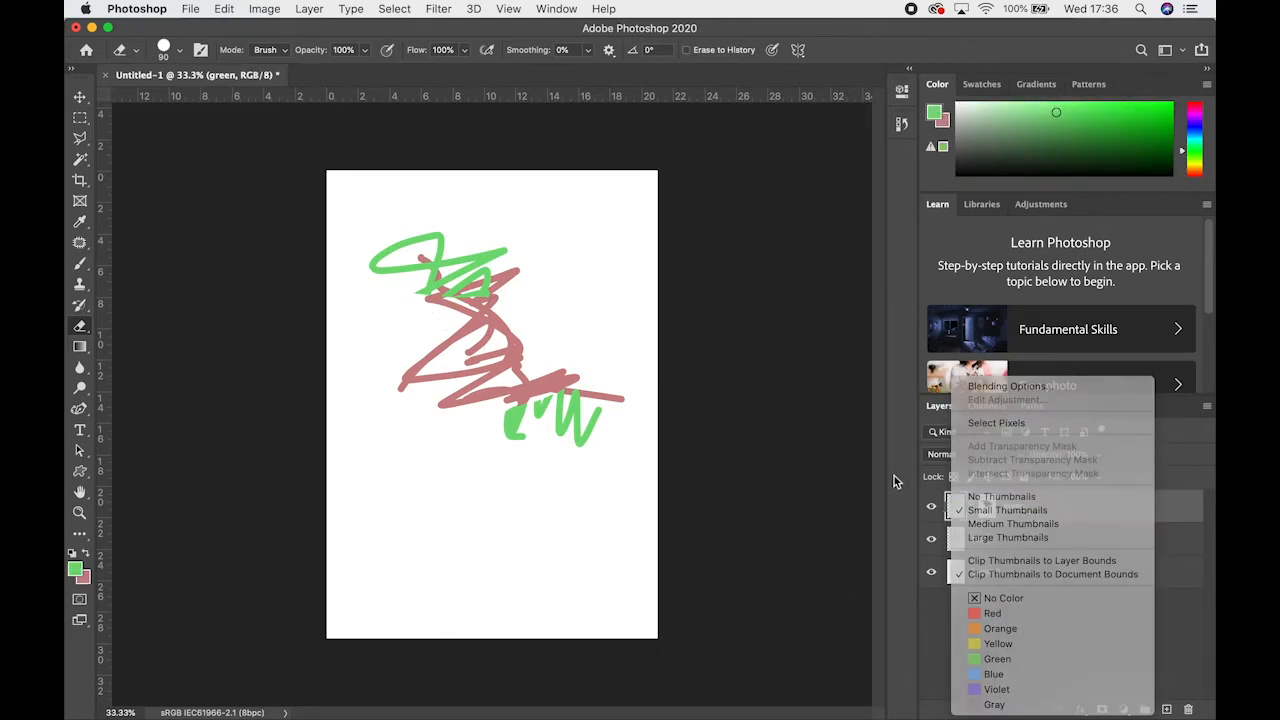
{"action": "double_click", "coordinate": [987, 507]}
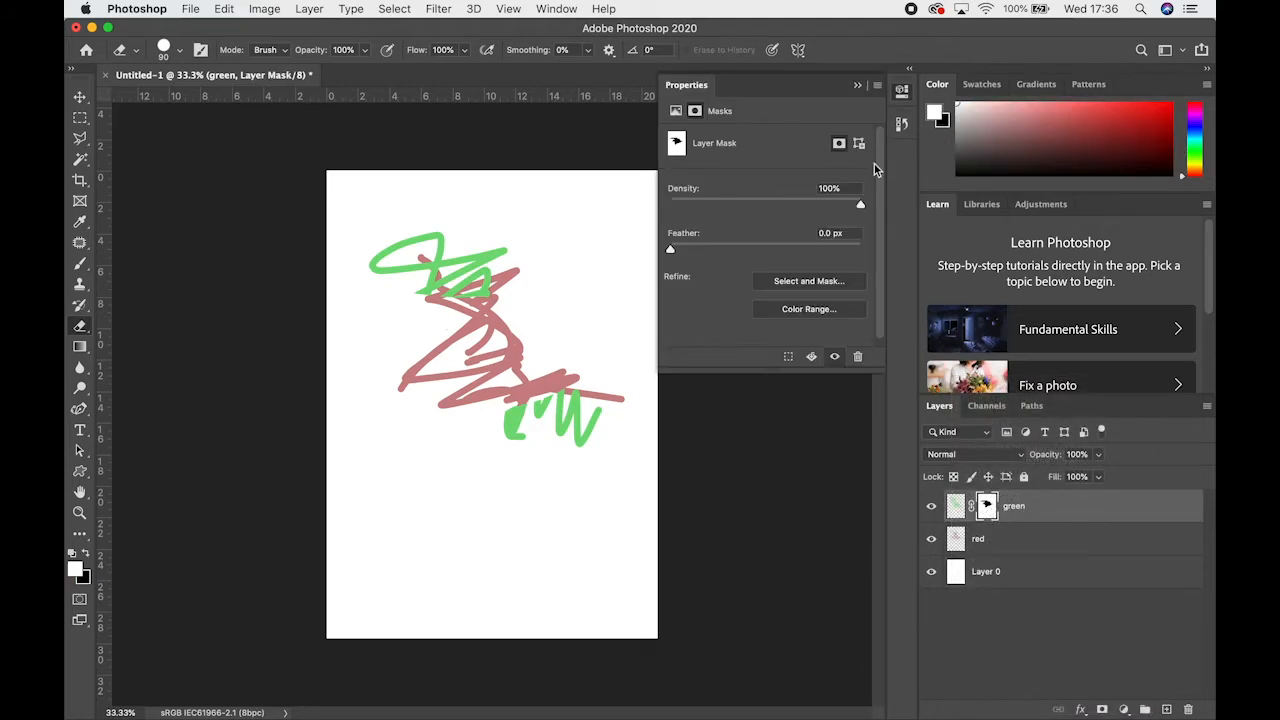
{"action": "left_click", "coordinate": [866, 88]}
{"action": "right_click", "coordinate": [990, 505]}
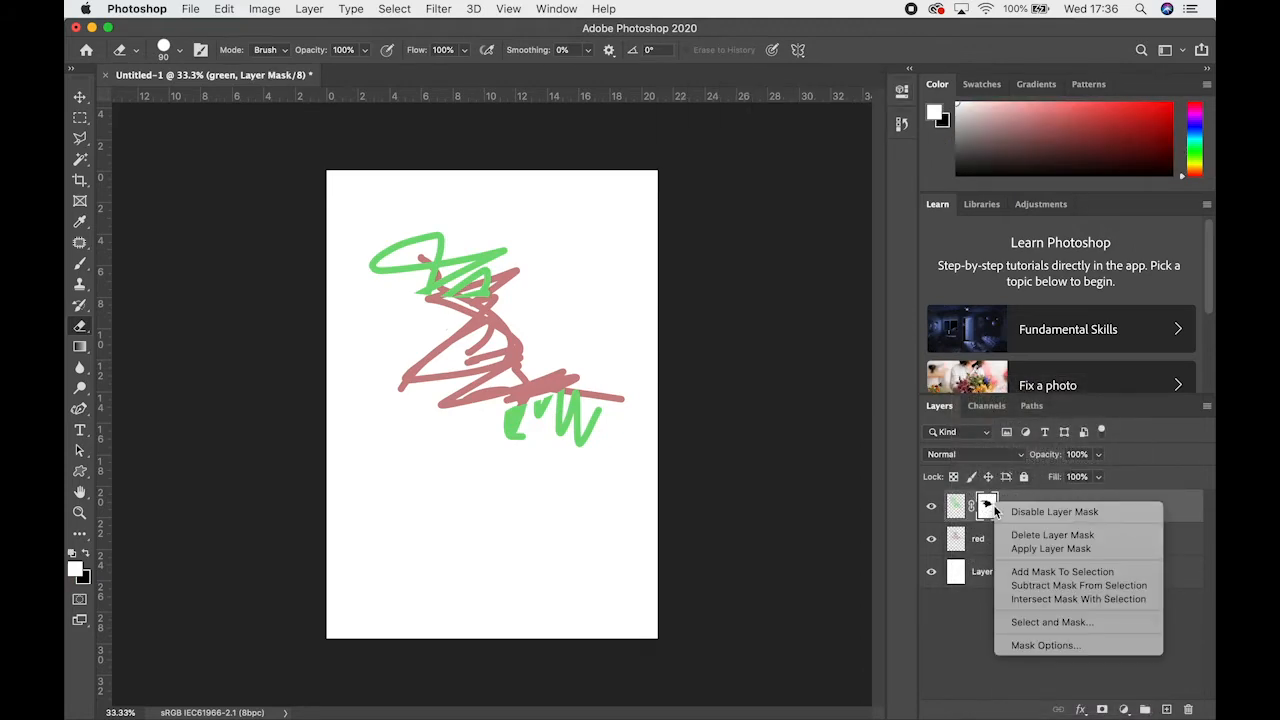
{"action": "double_click", "coordinate": [988, 508]}
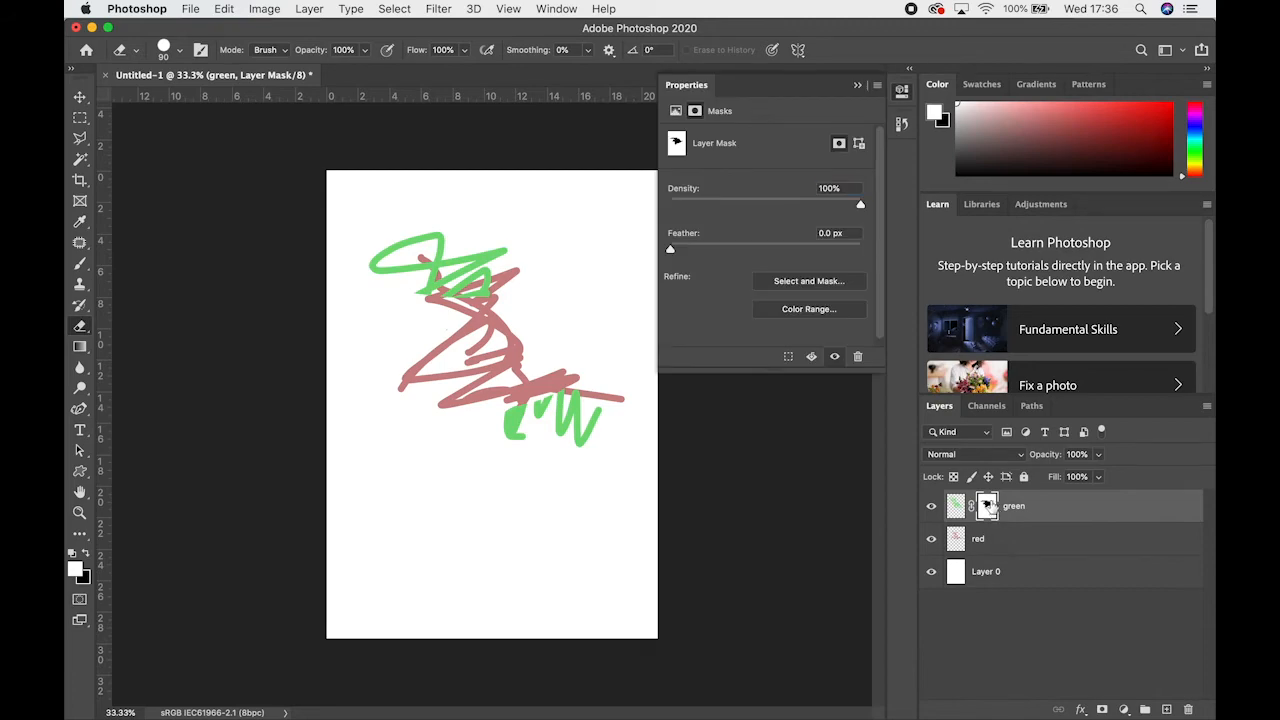
{"action": "left_click", "coordinate": [861, 82]}
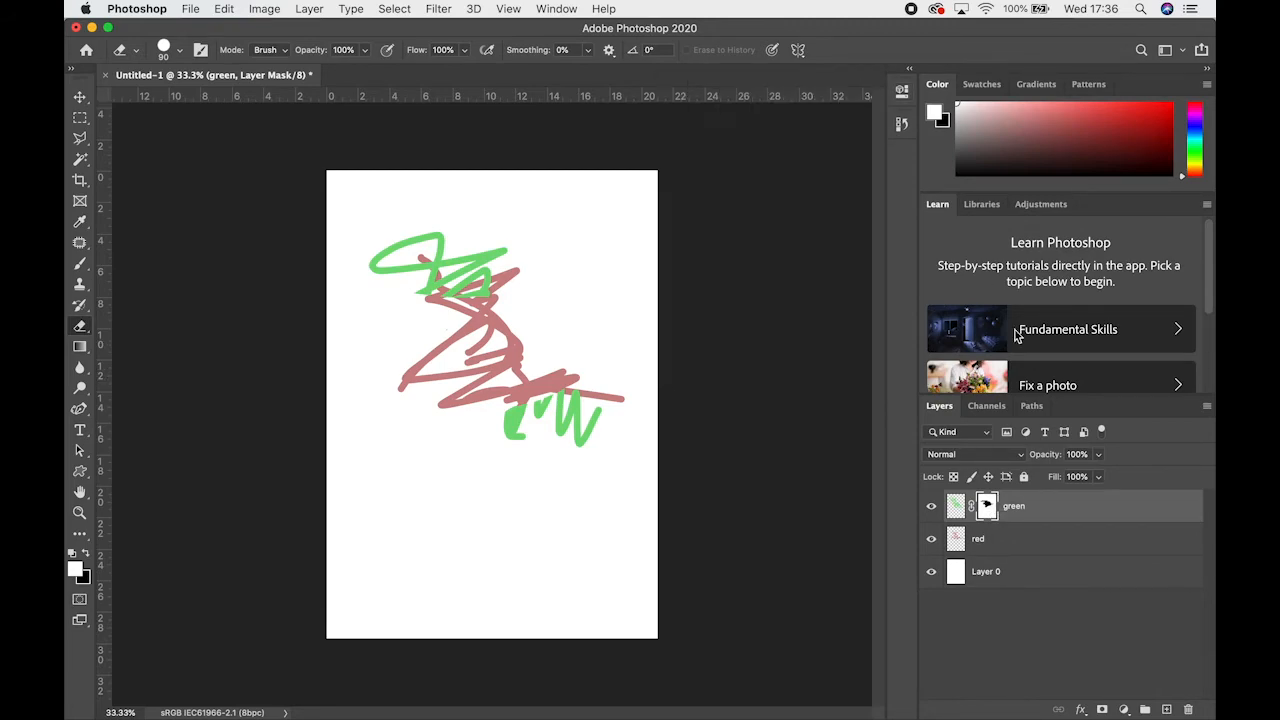
Load the green layer's mask as a selection, and clear it with the Rectangular Marquee tool
{"action": "left_click", "coordinate": [987, 507], "text": "super"}
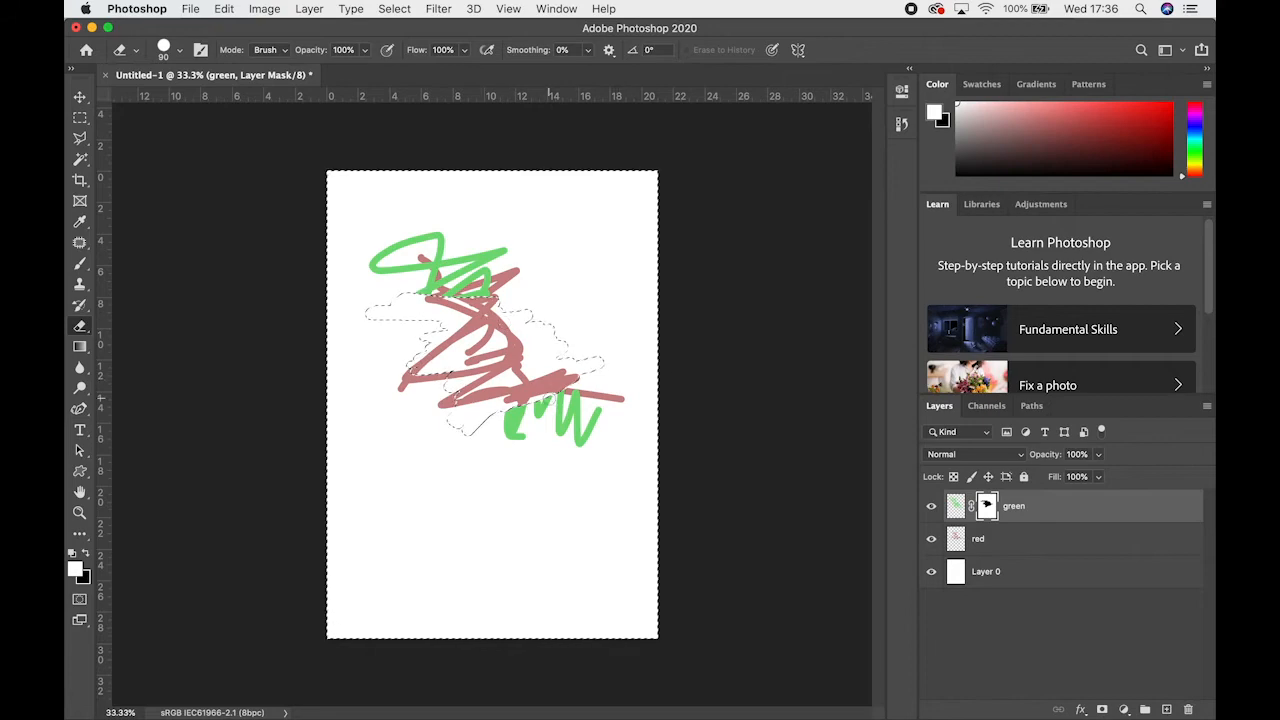
{"action": "left_click", "coordinate": [81, 119]}
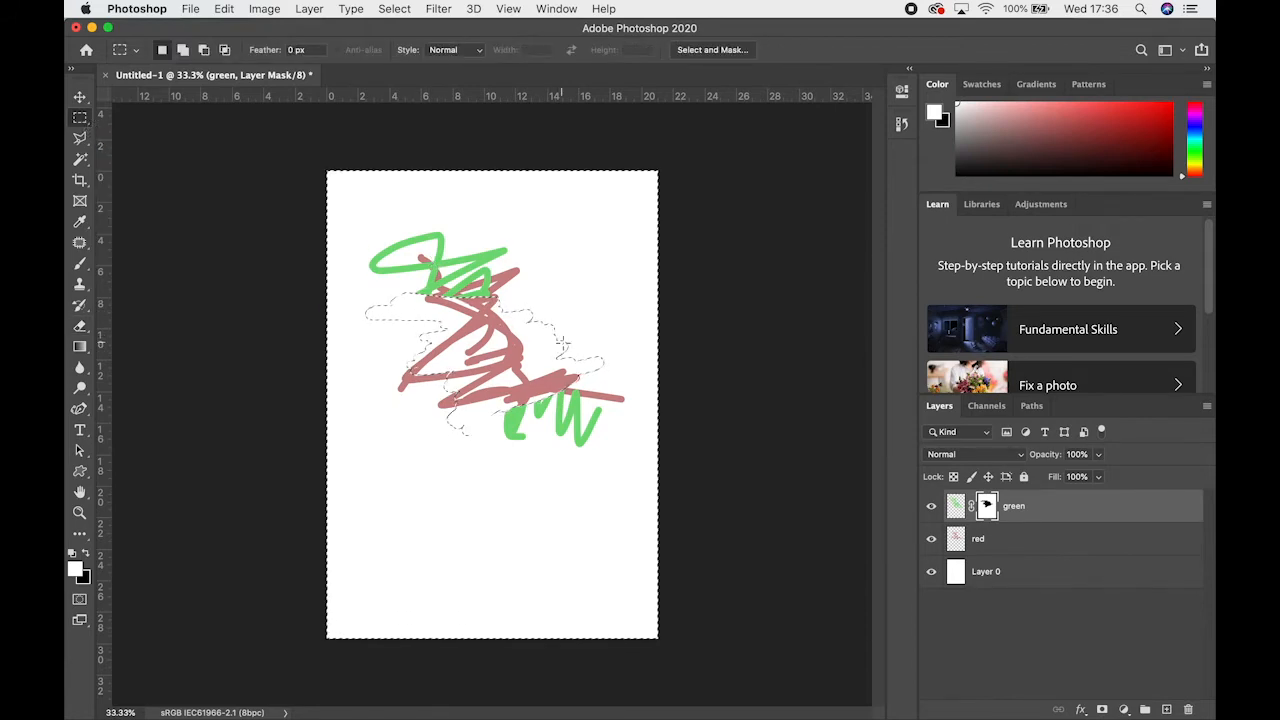
{"action": "left_click", "coordinate": [375, 290]}
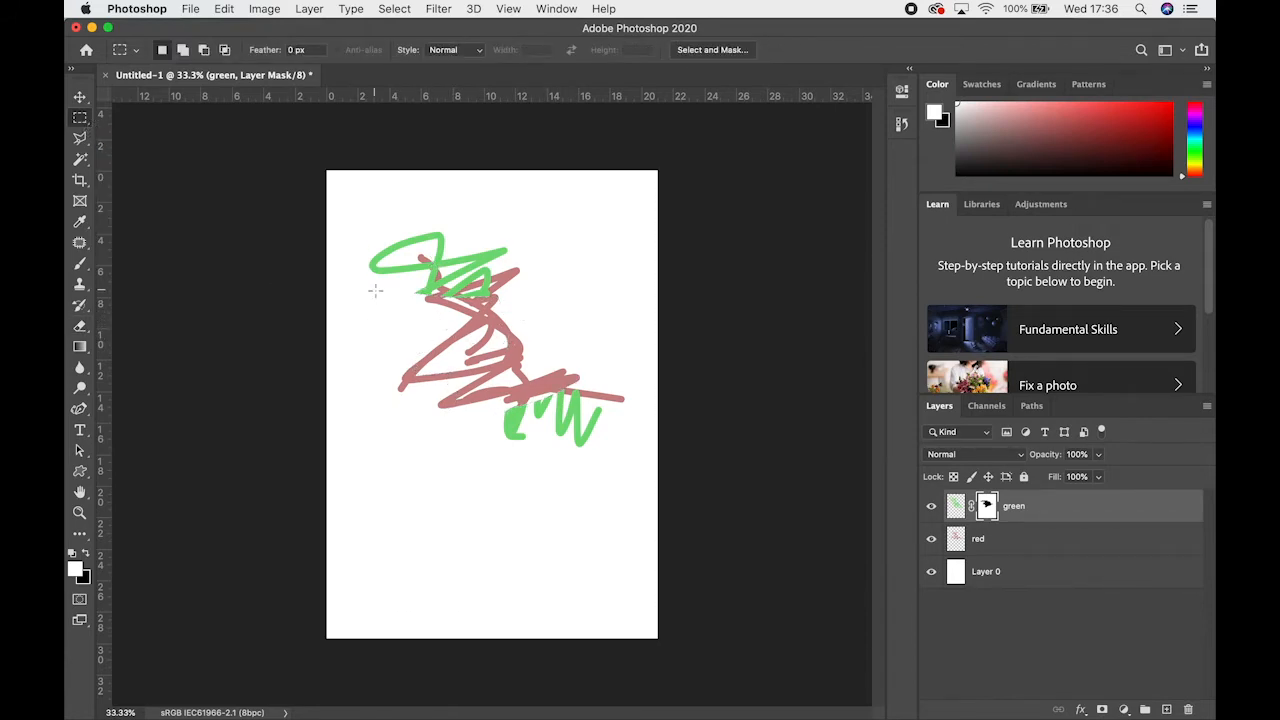
Target the green layer's image instead of its mask, and draw a rectangular selection around most of the scribbles
{"action": "left_click", "coordinate": [955, 507]}
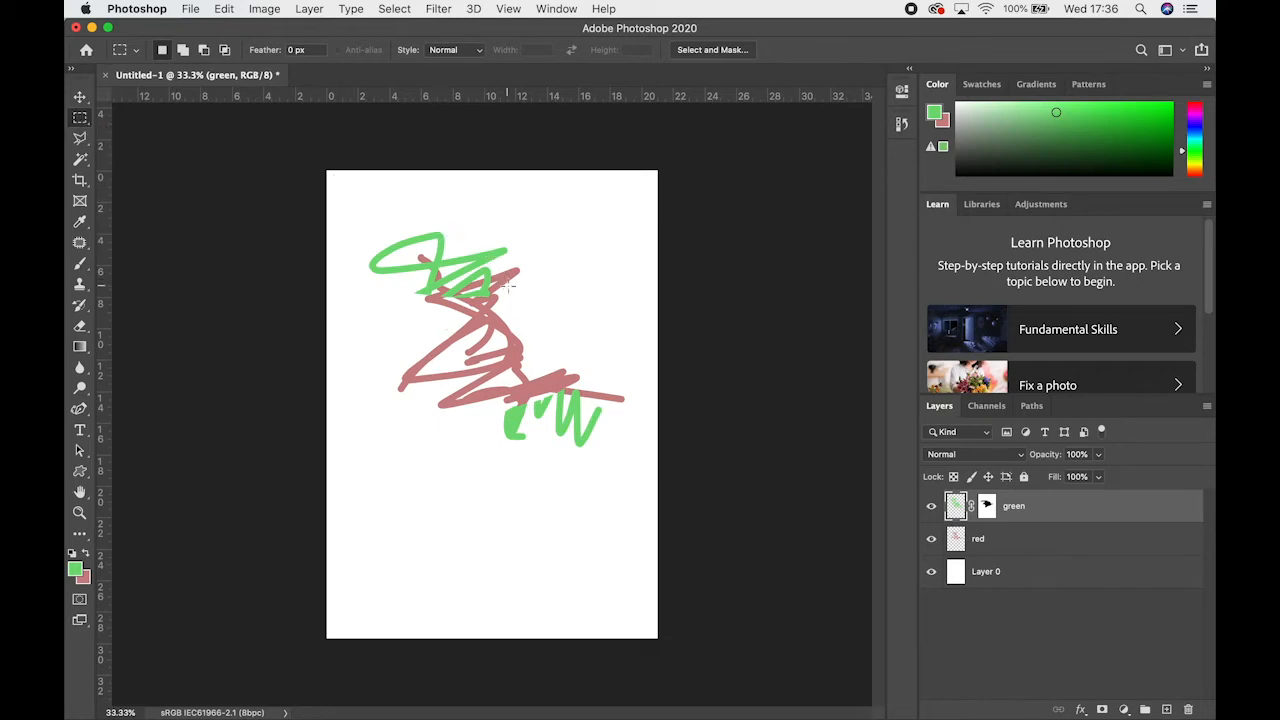
{"action": "left_click_drag", "start_coordinate": [363, 208], "coordinate": [560, 468]}
Draw an elliptical selection over the lower part of the scribbles with the Elliptical Marquee tool, and deselect it
{"action": "right_click", "coordinate": [80, 121]}
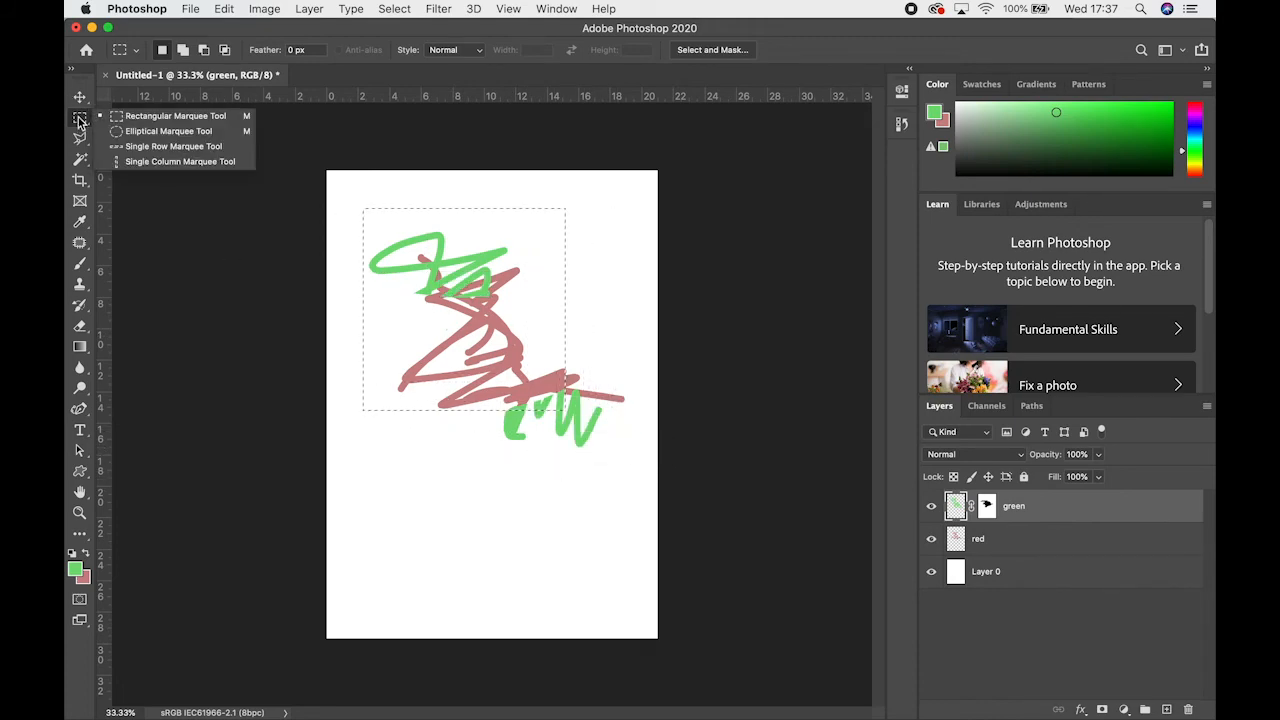
{"action": "left_click", "coordinate": [126, 133]}
{"action": "left_click_drag", "start_coordinate": [390, 318], "coordinate": [622, 531]}
{"action": "left_click", "coordinate": [622, 531]}
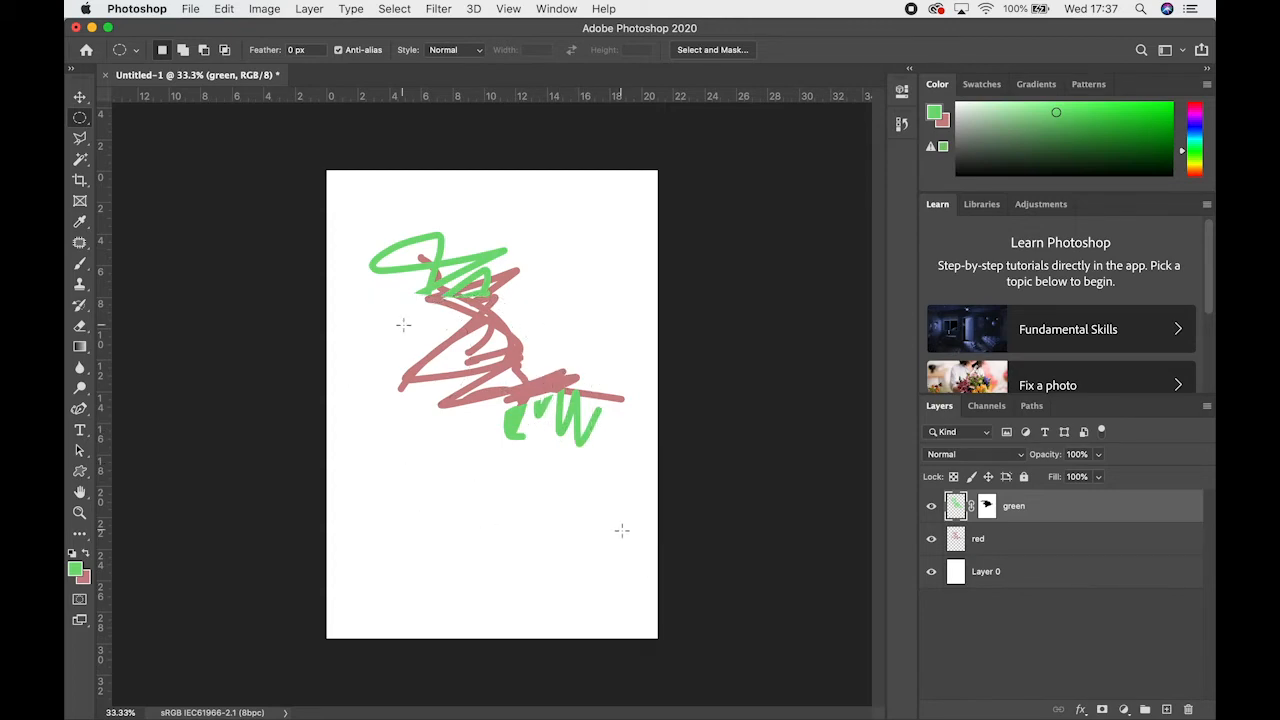
Place a single-row selection across the middle of the scribbles with the Single Row Marquee tool
{"action": "right_click", "coordinate": [82, 123]}
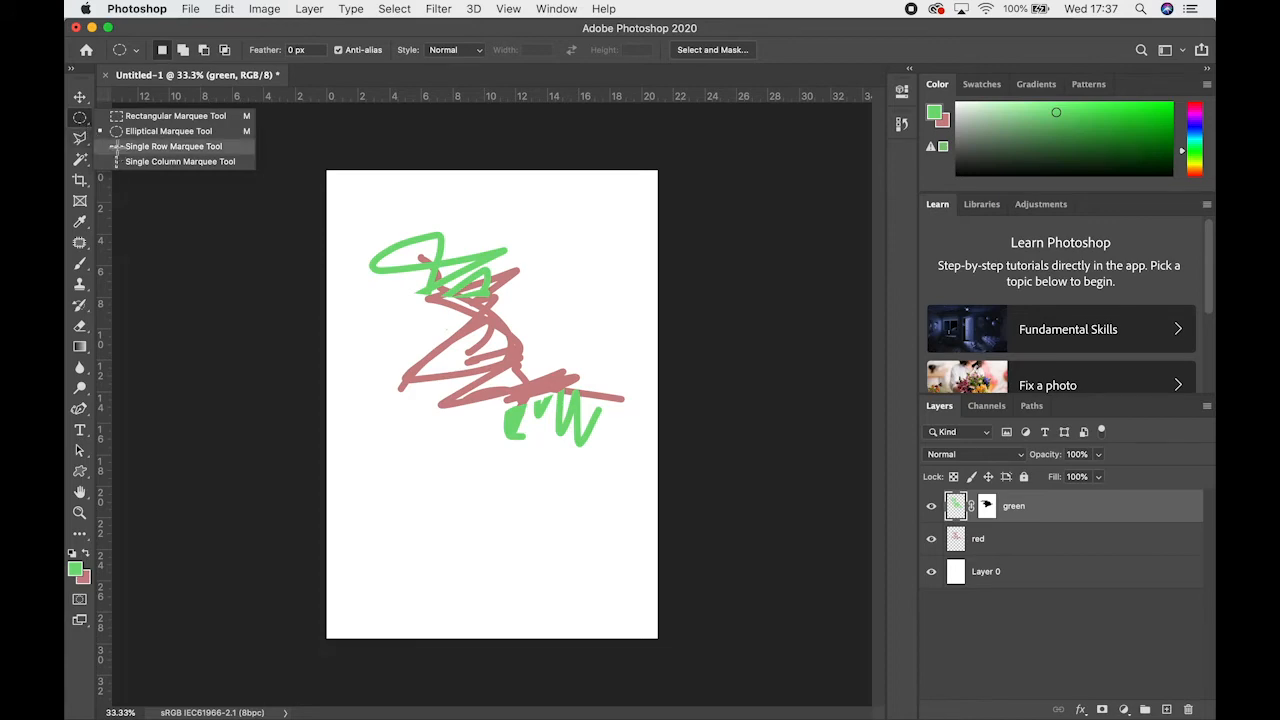
{"action": "left_click", "coordinate": [114, 147]}
{"action": "left_click_drag", "start_coordinate": [425, 222], "coordinate": [492, 362]}
{"action": "right_click", "coordinate": [78, 120]}
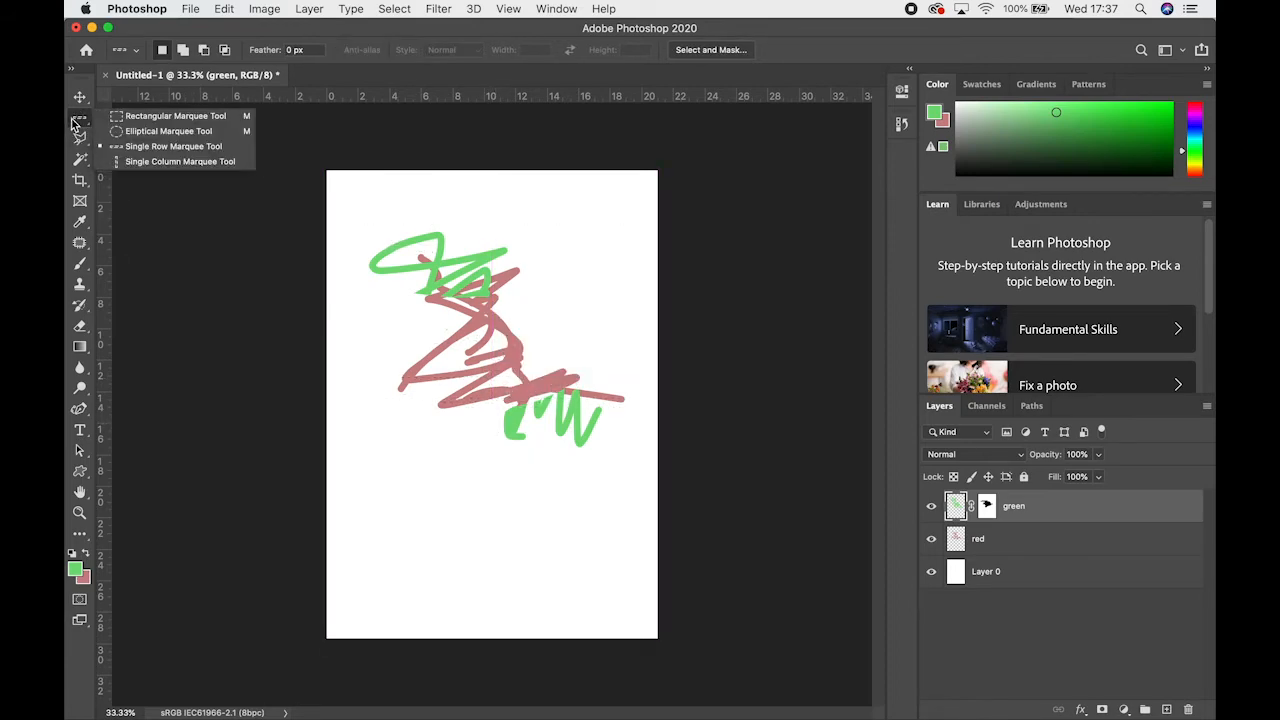
{"action": "left_click_drag", "start_coordinate": [482, 206], "coordinate": [568, 337]}
{"action": "left_click_drag", "start_coordinate": [693, 325], "coordinate": [690, 357]}
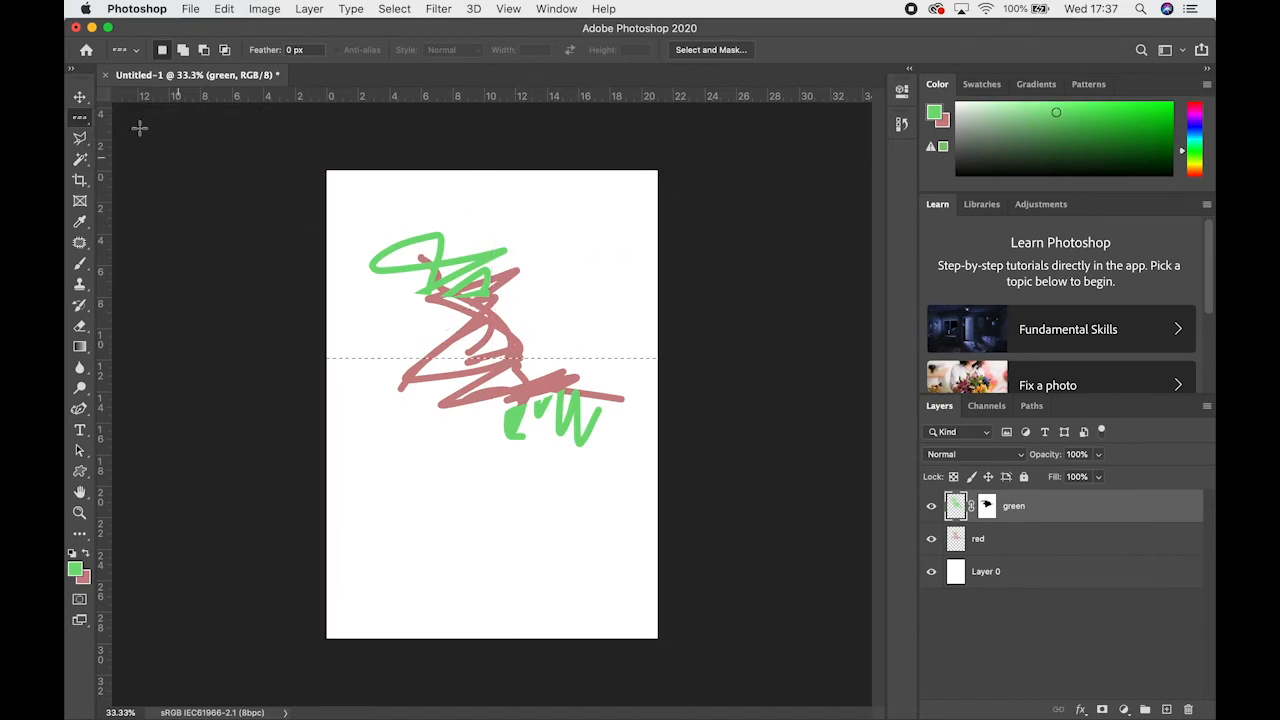
Replace the single-row selection with a rectangular one around most of the scribbles, using the Rectangular Marquee tool
{"action": "right_click", "coordinate": [85, 121]}
{"action": "left_click", "coordinate": [120, 118]}
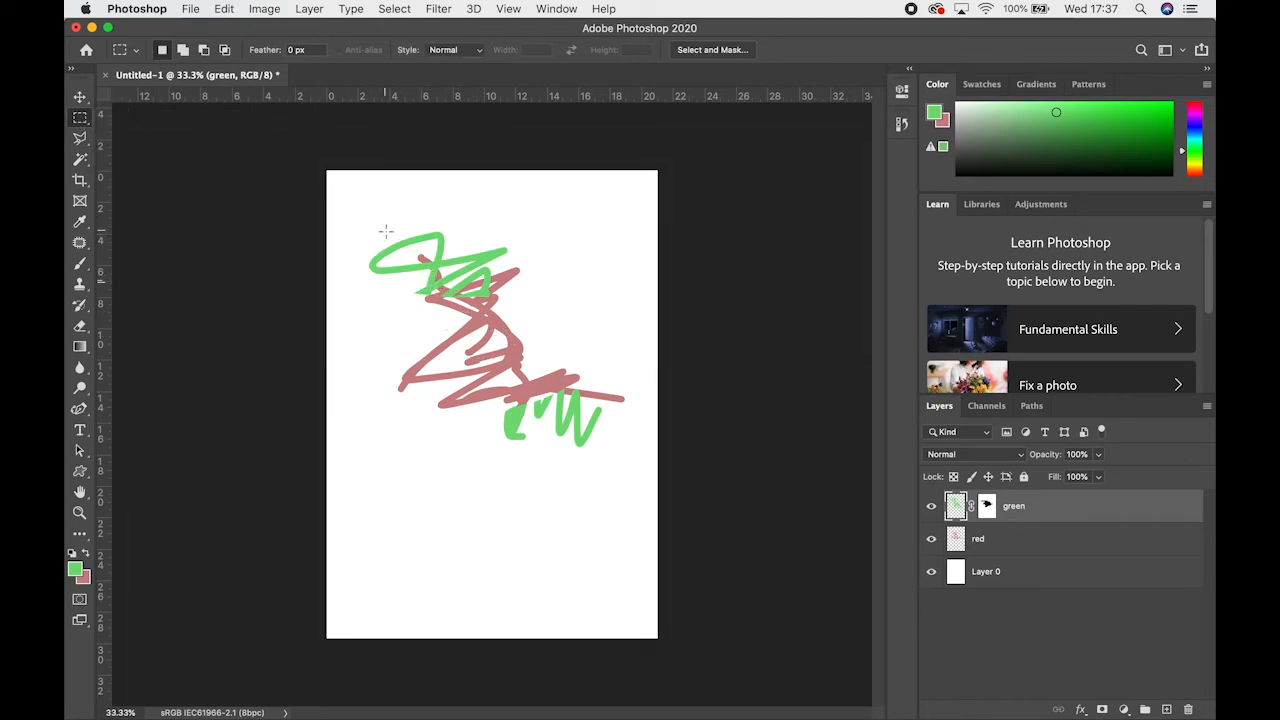
{"action": "mouse_move", "coordinate": [385, 230]}
{"action": "left_mouse_down"}
{"action": "mouse_move", "coordinate": [534, 443]}
{"action": "mouse_move", "coordinate": [559, 438]}
{"action": "left_mouse_up"}
Add a roughly circular area over the lower green strokes to the rectangular selection with the Elliptical Marquee tool
{"action": "left_click", "coordinate": [82, 120]}
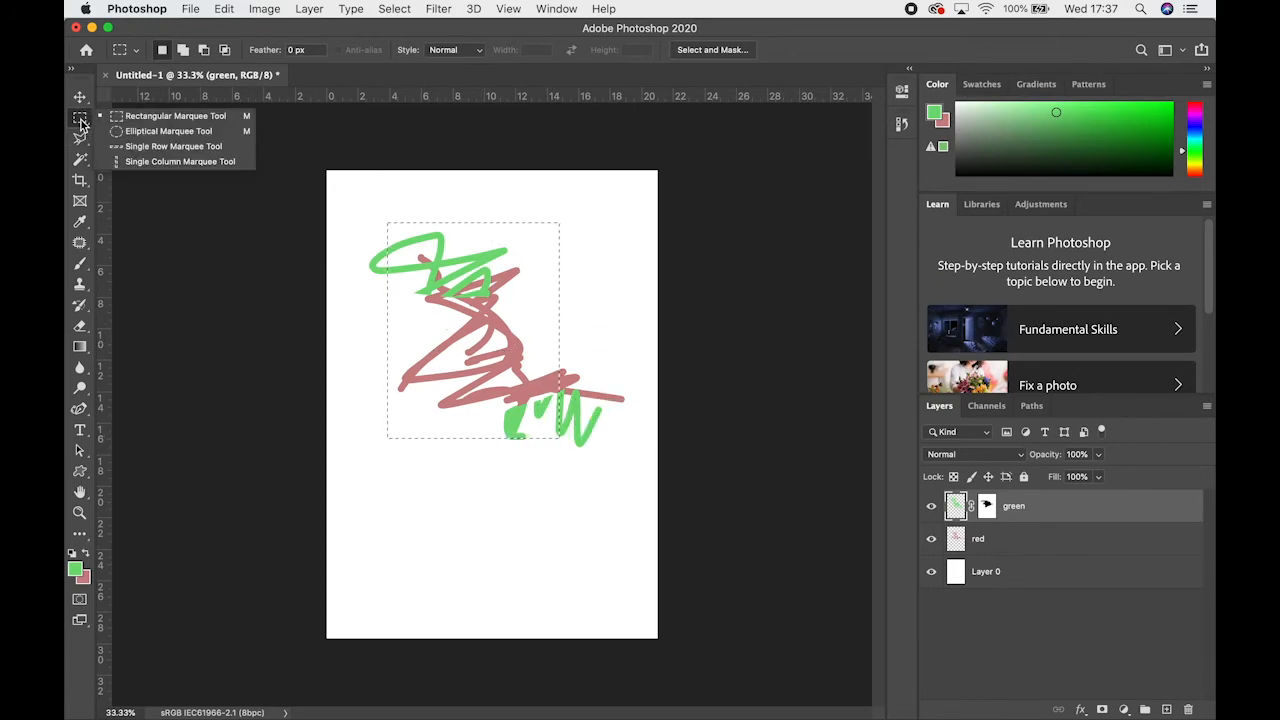
{"action": "left_click", "coordinate": [137, 131]}
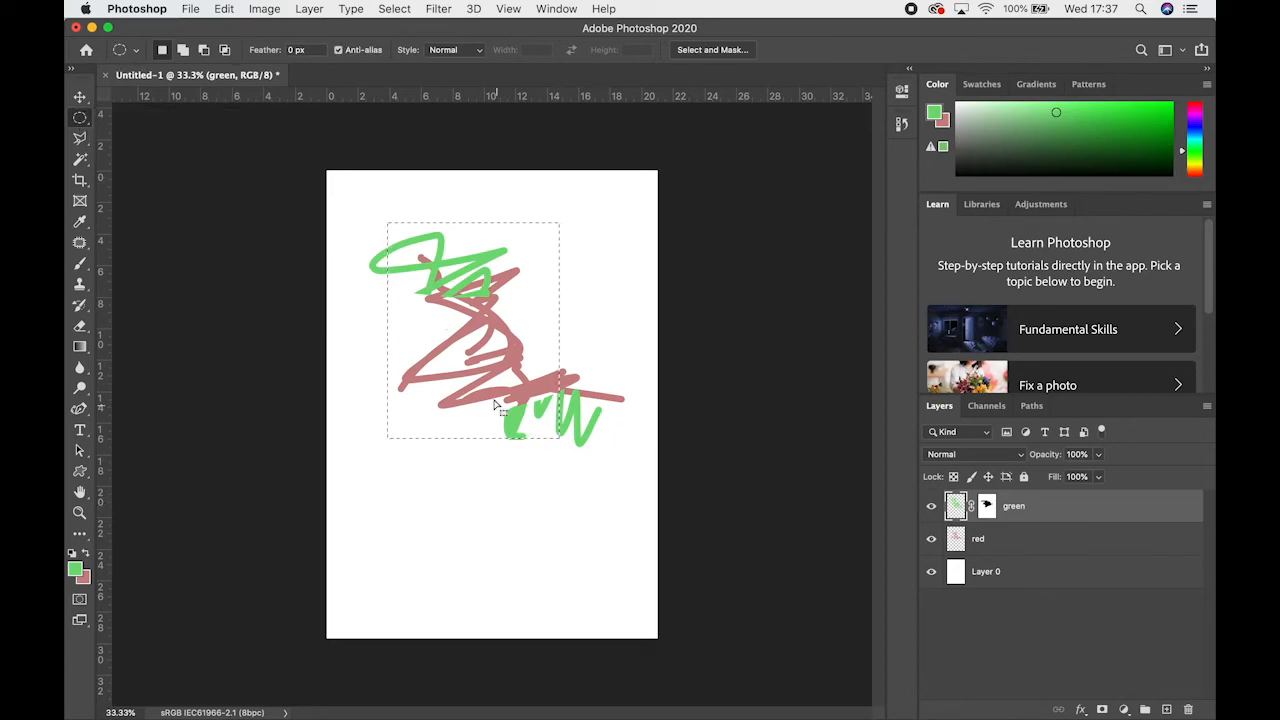
{"action": "left_click", "coordinate": [181, 52]}
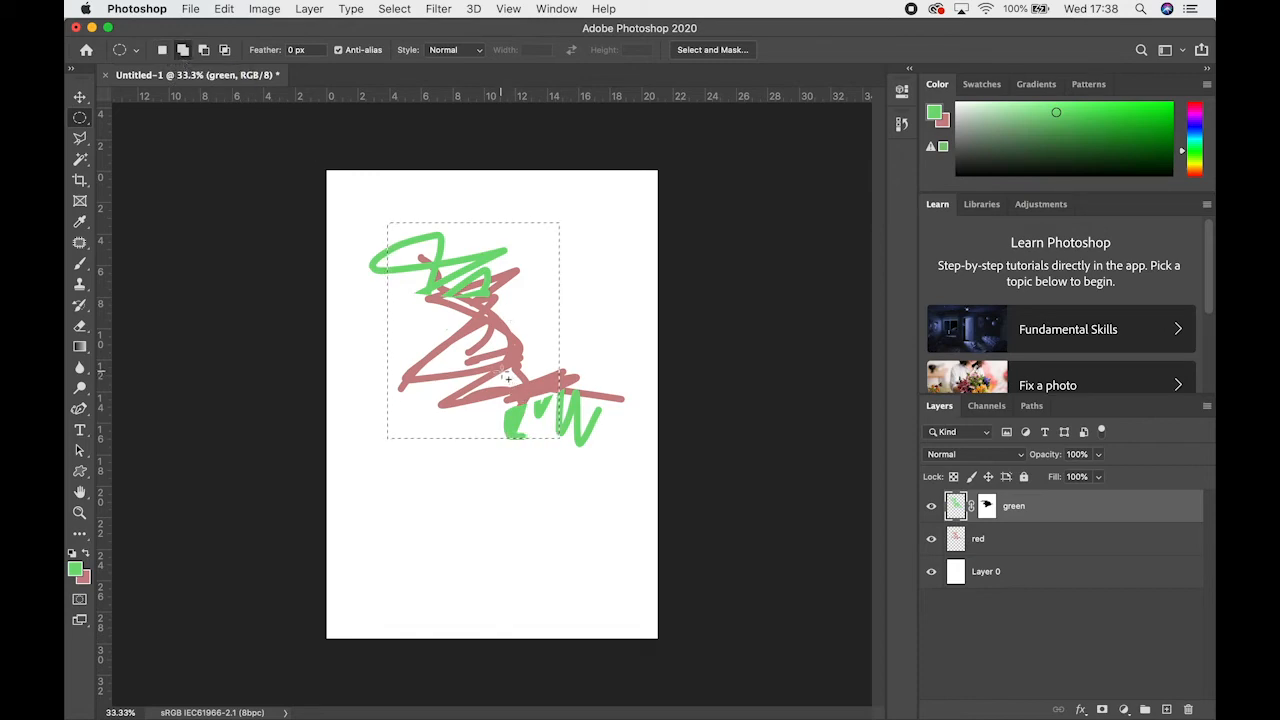
{"action": "left_click_drag", "start_coordinate": [480, 358], "coordinate": [624, 503]}
Subtract an elliptical area from the selection's lower left part, and intersect the remainder with an ellipse over its upper right edge
{"action": "left_click", "coordinate": [205, 51]}
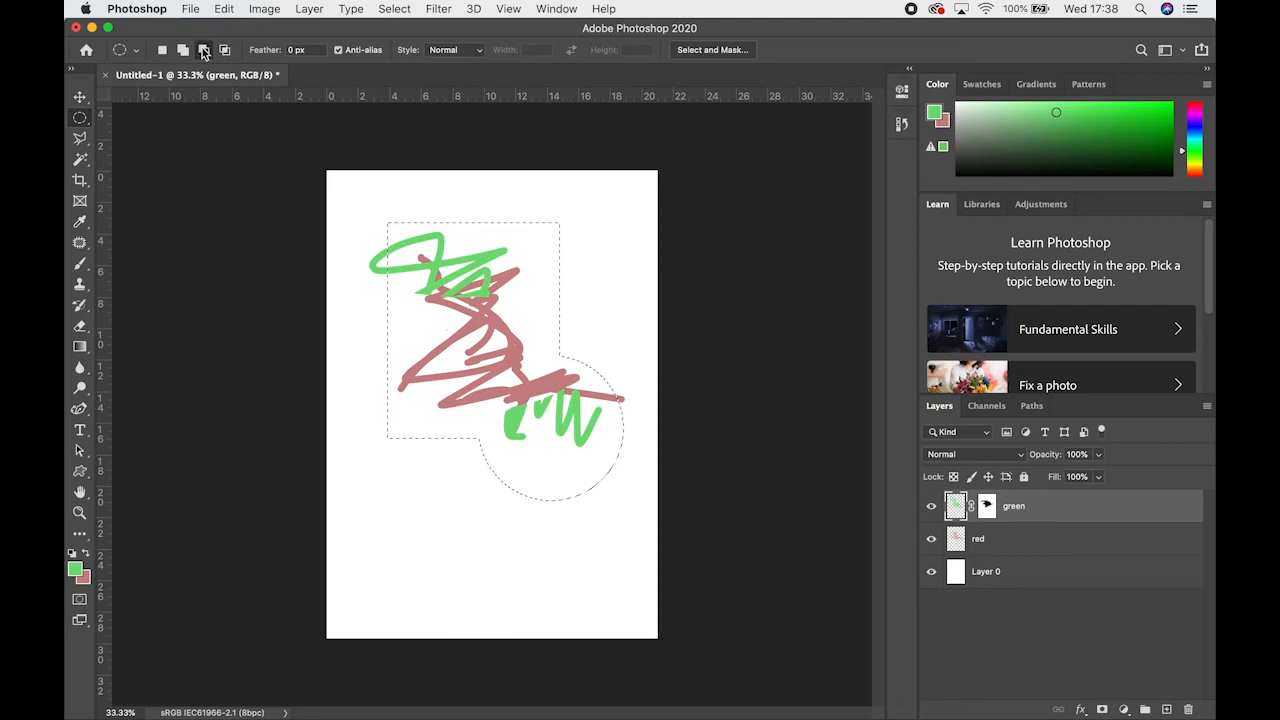
{"action": "key", "text": "shift"}
{"action": "left_click_drag", "start_coordinate": [437, 463], "coordinate": [472, 500]}
{"action": "left_click_drag", "start_coordinate": [340, 352], "coordinate": [348, 358]}
{"action": "left_click_drag", "start_coordinate": [466, 523], "coordinate": [398, 440]}
{"action": "left_click_drag", "start_coordinate": [355, 267], "coordinate": [356, 268]}
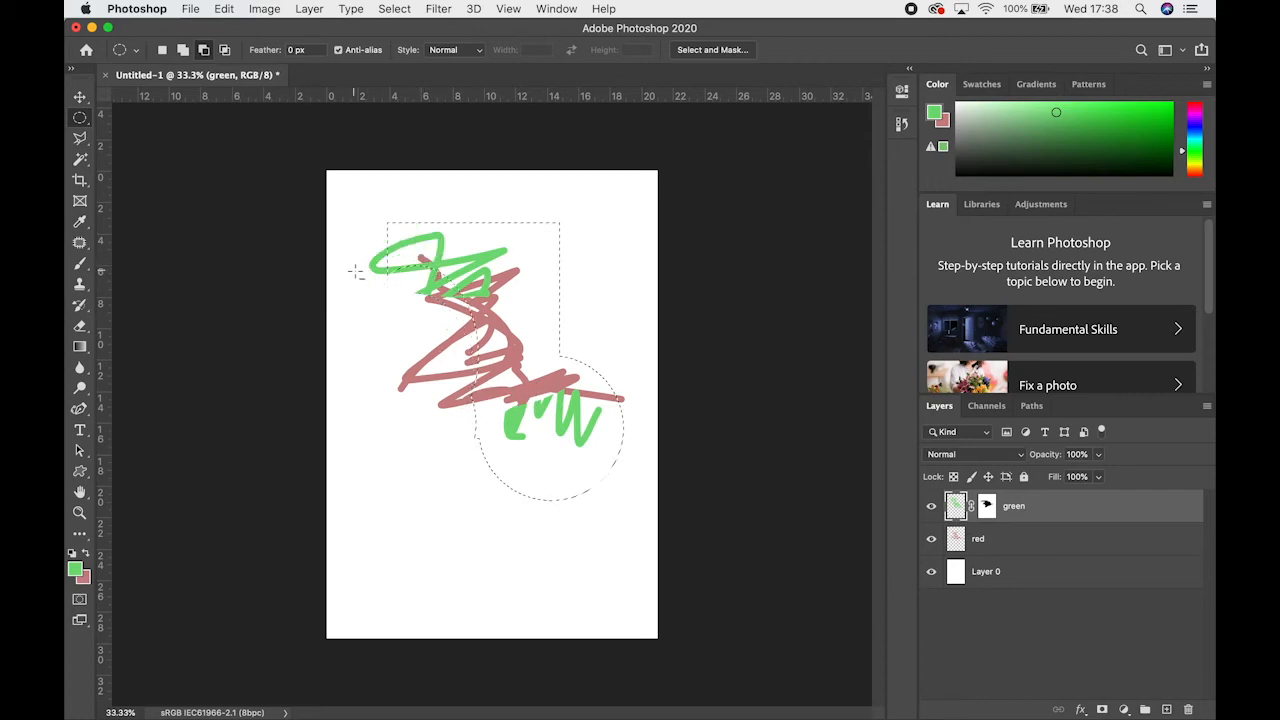
{"action": "left_click", "coordinate": [226, 52]}
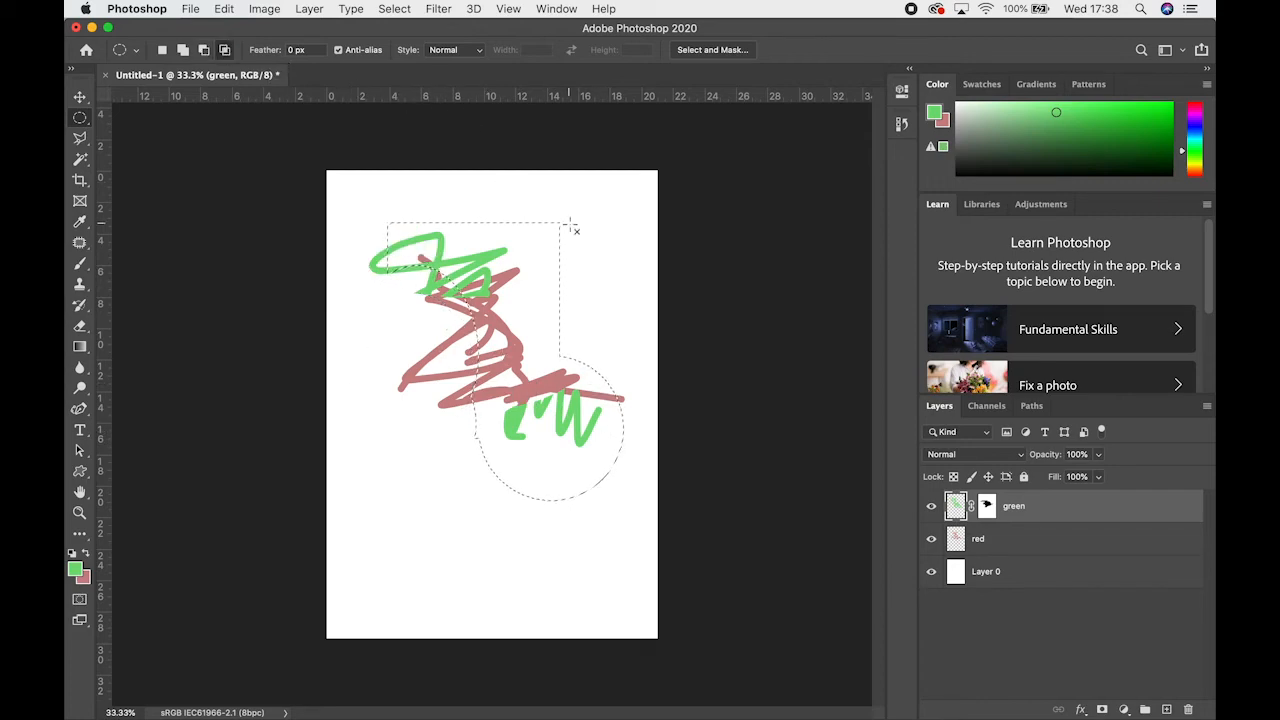
{"action": "left_click_drag", "start_coordinate": [506, 236], "coordinate": [632, 325]}
{"action": "left_click", "coordinate": [81, 139]}
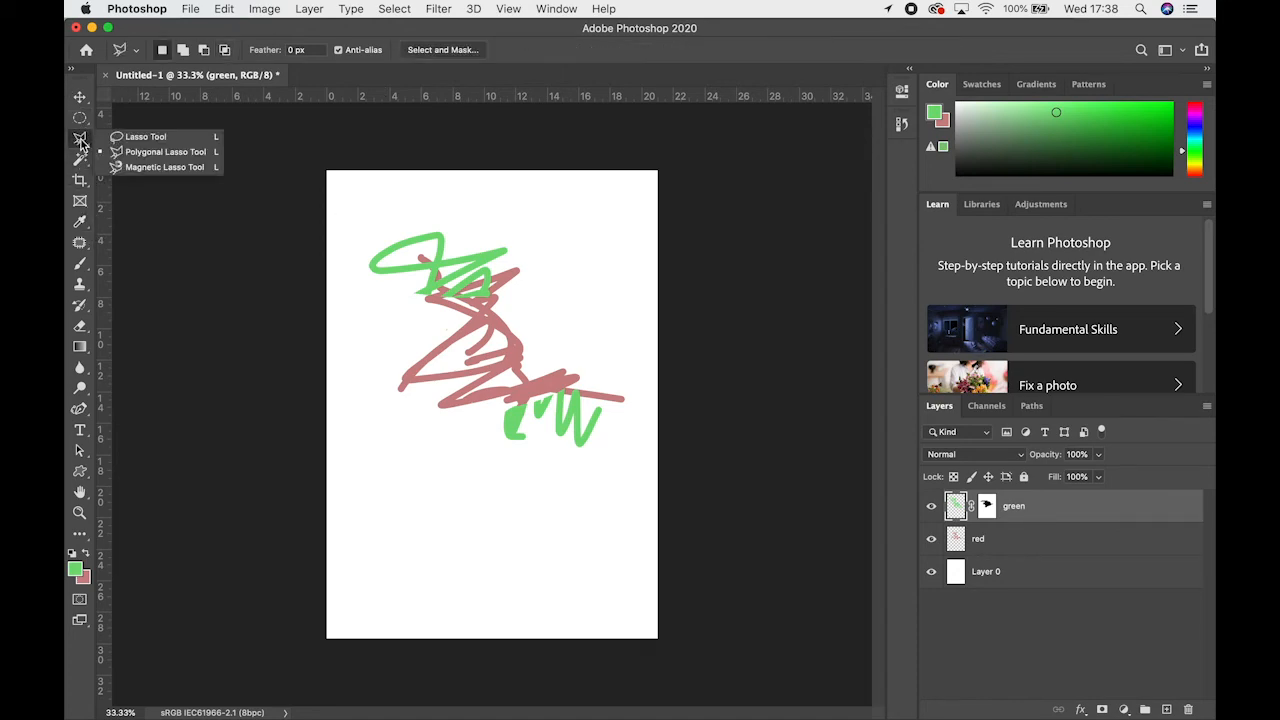
{"action": "left_click", "coordinate": [71, 150]}
{"action": "left_click", "coordinate": [74, 145]}
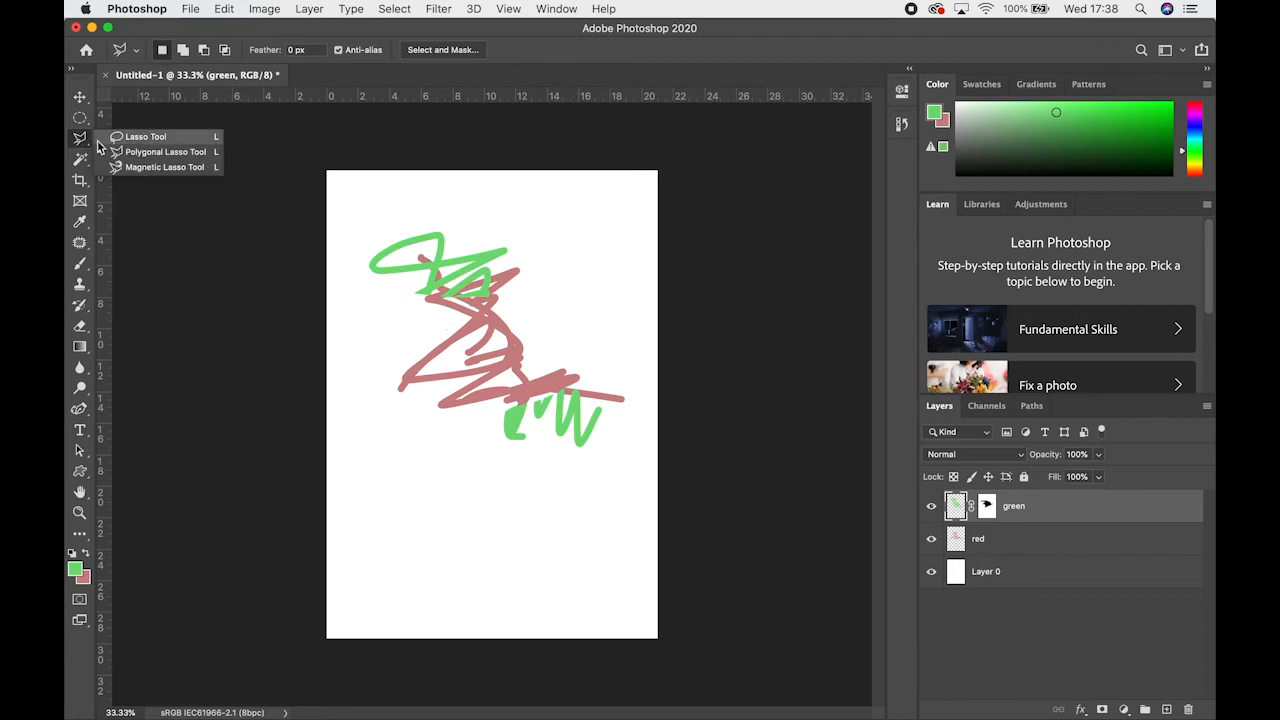
{"action": "left_click", "coordinate": [80, 118]}
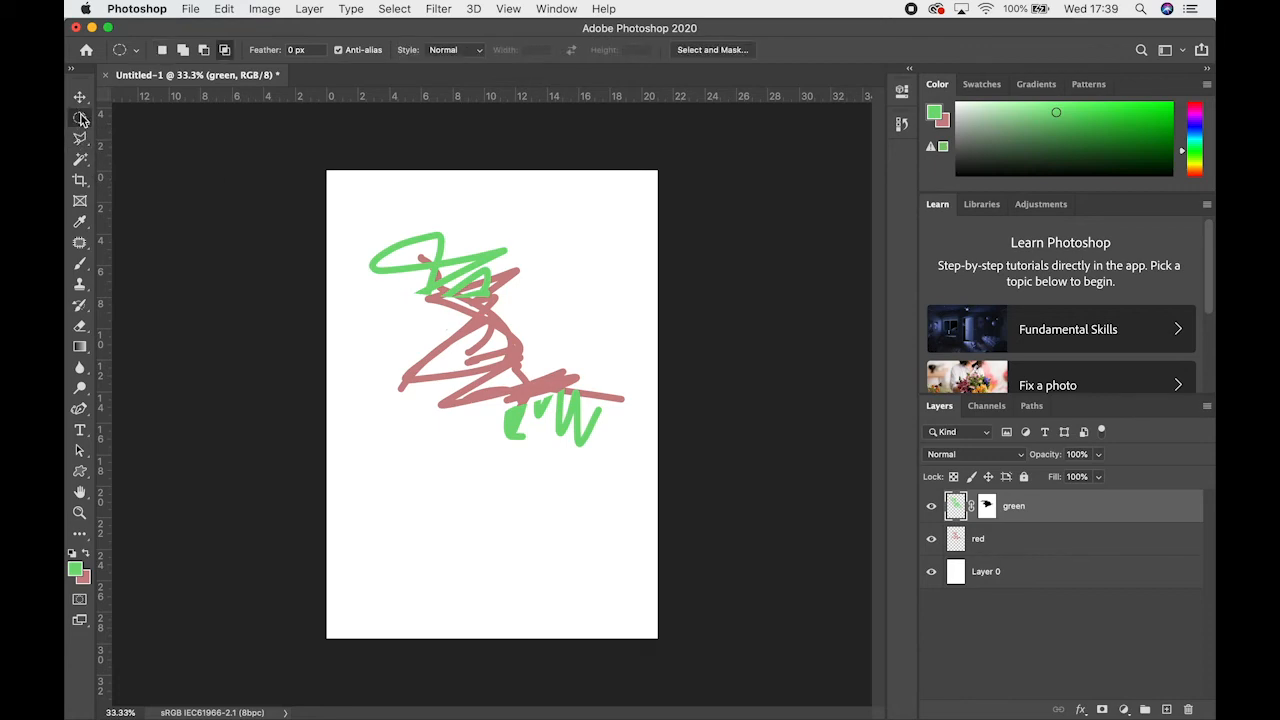
{"action": "left_click", "coordinate": [81, 119]}
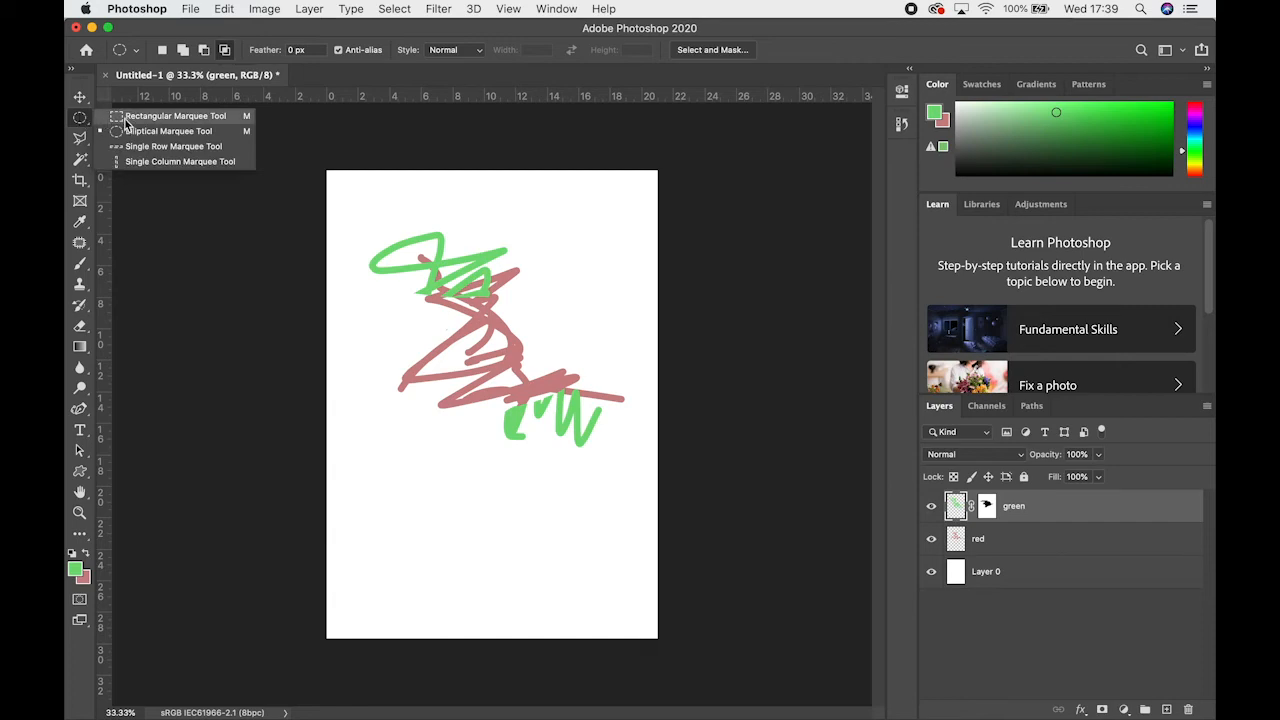
Draw a closed, straight-sided selection around most of the scribbles with the Polygonal Lasso tool
{"action": "left_click", "coordinate": [80, 142]}
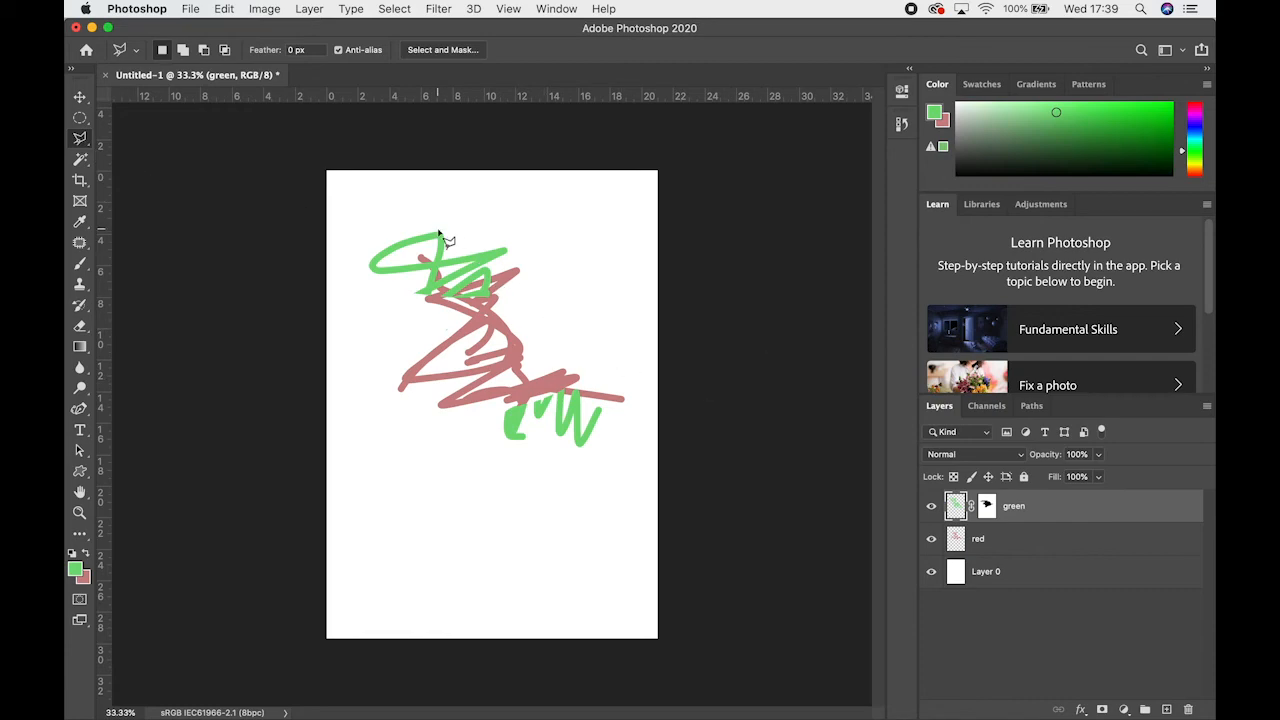
{"action": "left_click", "coordinate": [399, 218]}
{"action": "left_click", "coordinate": [380, 378]}
{"action": "left_click", "coordinate": [440, 493]}
{"action": "left_click", "coordinate": [530, 495]}
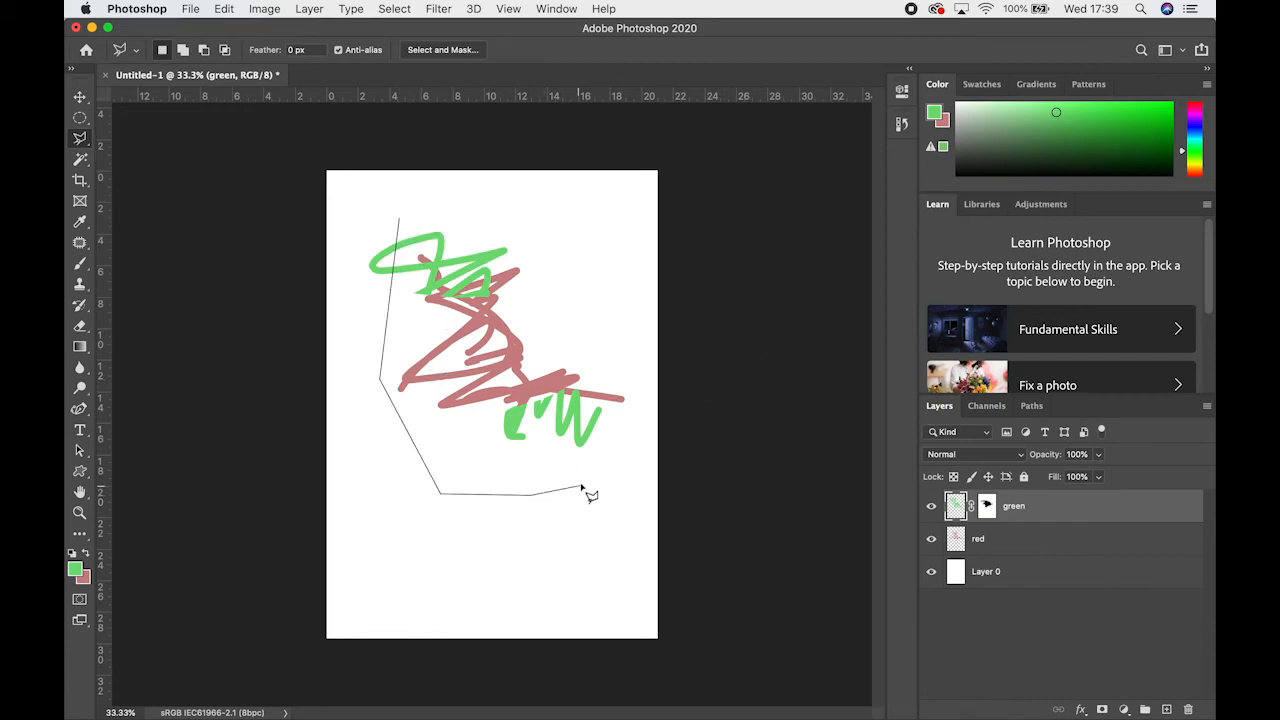
{"action": "left_click", "coordinate": [581, 486]}
{"action": "left_click", "coordinate": [614, 318]}
{"action": "left_click", "coordinate": [519, 265]}
{"action": "left_click", "coordinate": [503, 229]}
{"action": "left_click", "coordinate": [458, 207]}
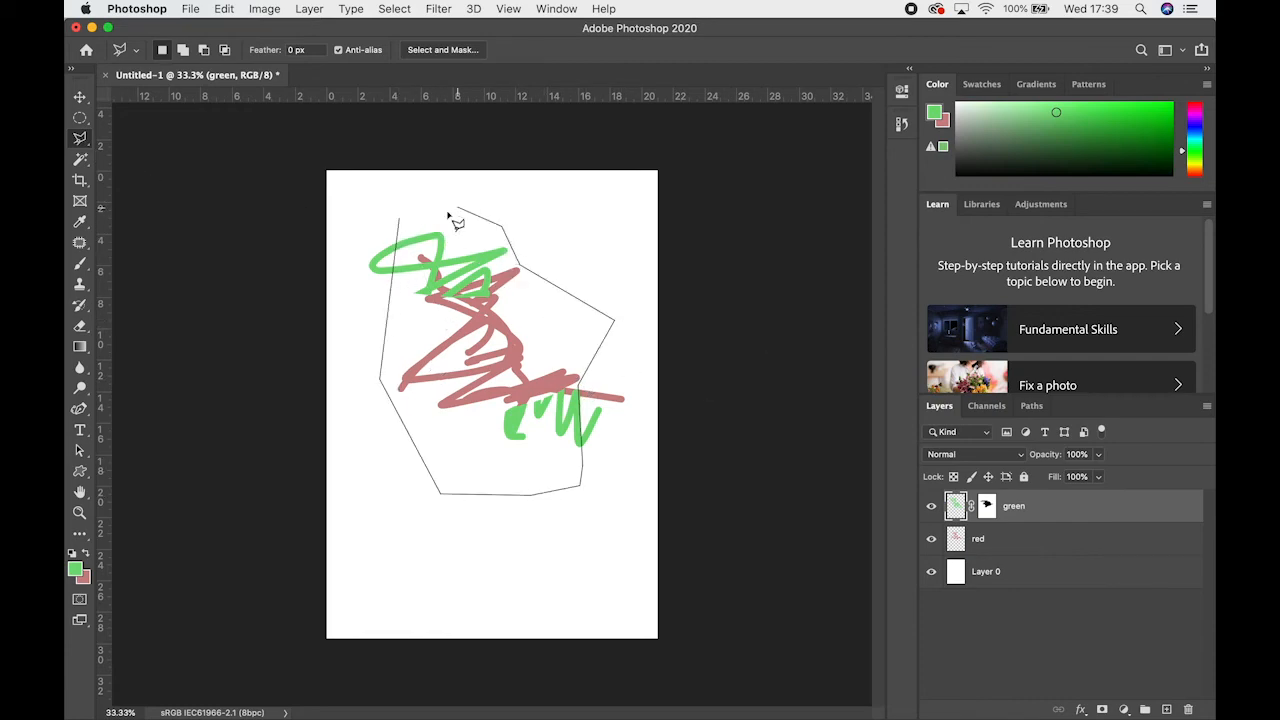
{"action": "left_click", "coordinate": [432, 217]}
{"action": "left_click", "coordinate": [408, 230]}
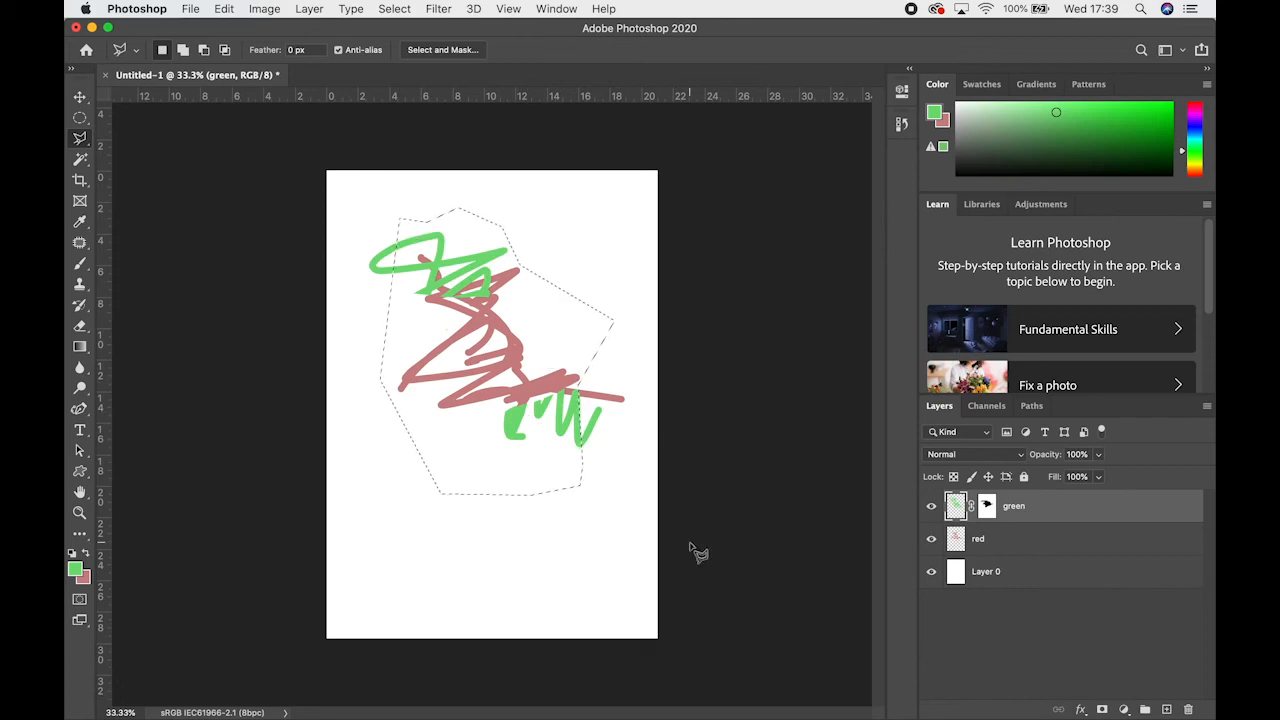
Replace the polygonal selection with a freehand one around all the scribbles using the Lasso tool, and deselect it
{"action": "left_click_drag", "start_coordinate": [80, 141], "coordinate": [140, 143]}
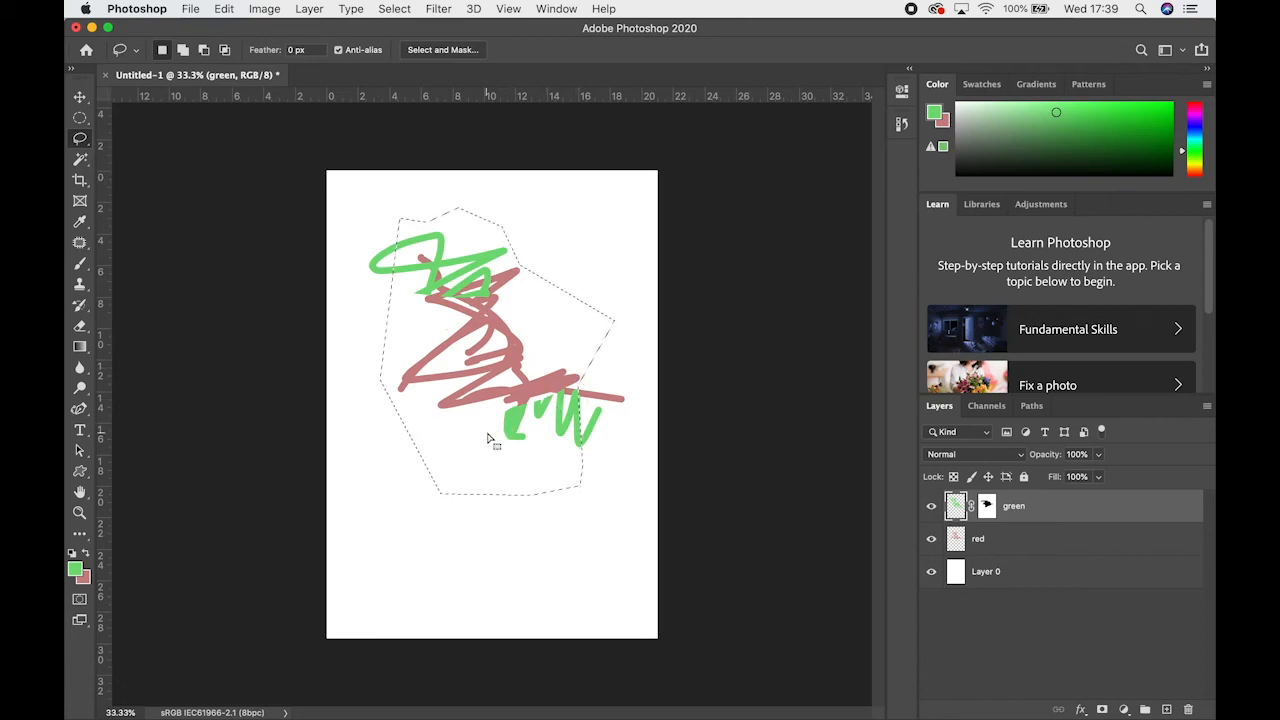
{"action": "left_click", "coordinate": [82, 119]}
{"action": "left_click", "coordinate": [321, 277]}
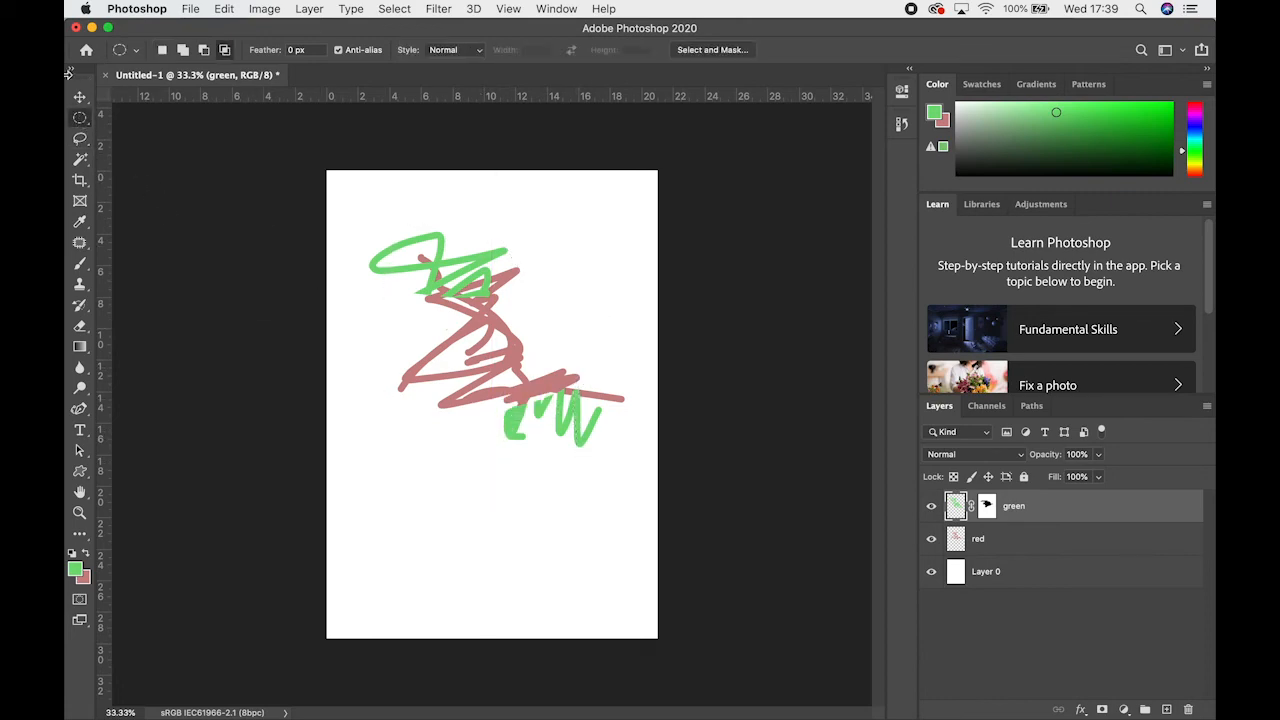
{"action": "left_click", "coordinate": [85, 139]}
{"action": "mouse_move", "coordinate": [438, 459]}
{"action": "left_mouse_down"}
{"action": "mouse_move", "coordinate": [337, 255]}
{"action": "mouse_move", "coordinate": [409, 234]}
{"action": "mouse_move", "coordinate": [505, 259]}
{"action": "mouse_move", "coordinate": [633, 373]}
{"action": "mouse_move", "coordinate": [601, 463]}
{"action": "mouse_move", "coordinate": [481, 444]}
{"action": "mouse_move", "coordinate": [473, 421]}
{"action": "mouse_move", "coordinate": [441, 457]}
{"action": "left_mouse_up"}
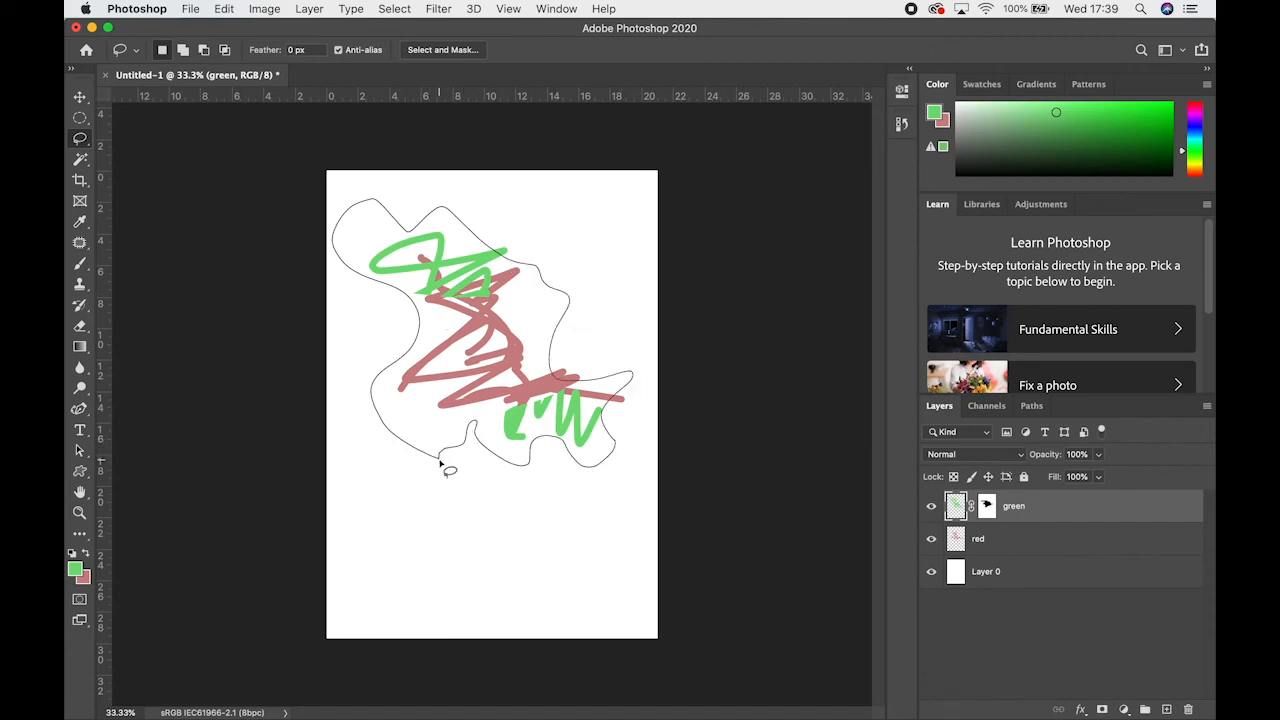
{"action": "left_click_drag", "start_coordinate": [437, 459], "coordinate": [438, 460]}
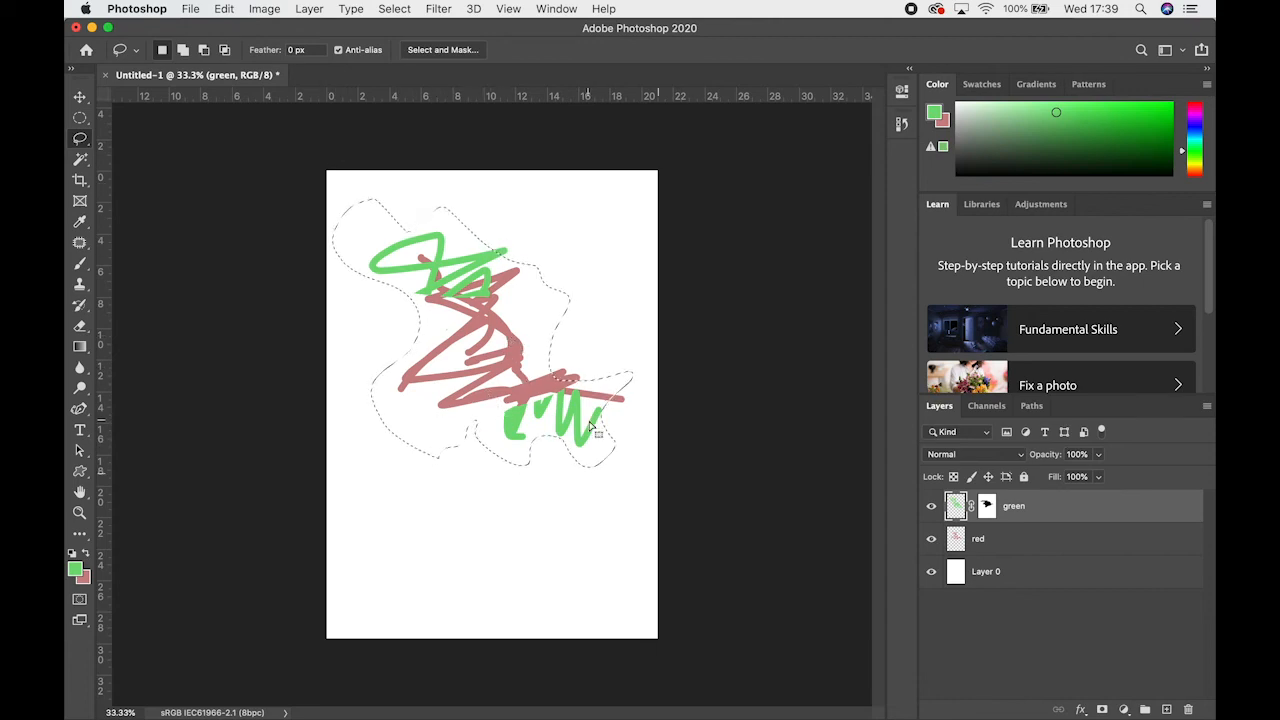
{"action": "left_click", "coordinate": [520, 487]}
Outline the red scribble and the lower green strokes with the Polygonal Lasso tool, and clear that selection
{"action": "left_click", "coordinate": [82, 139]}
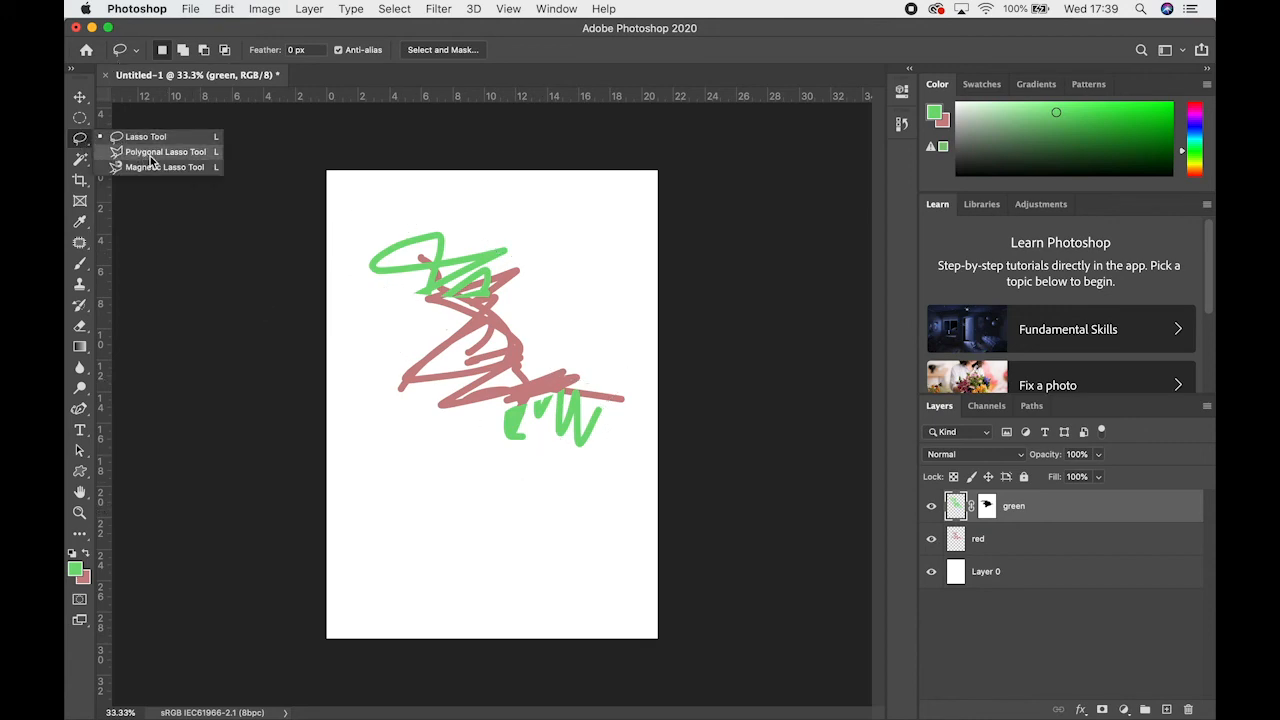
{"action": "left_click", "coordinate": [152, 152]}
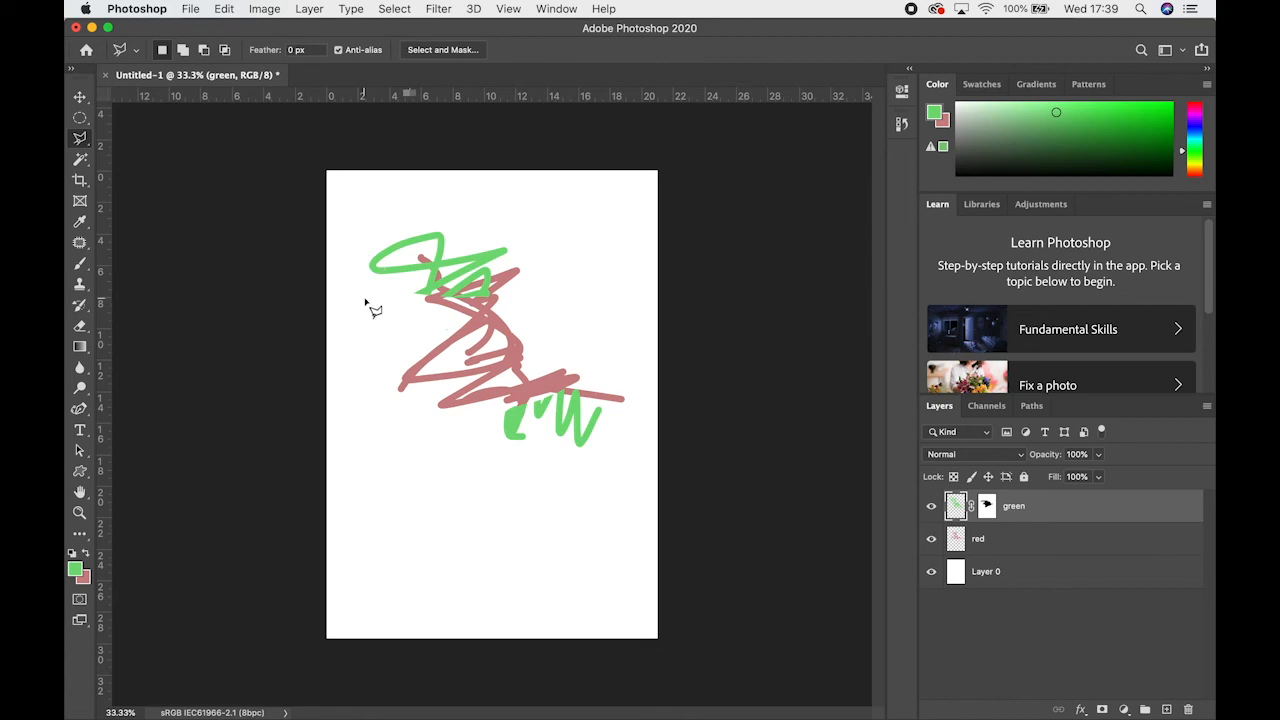
{"action": "left_click", "coordinate": [372, 294]}
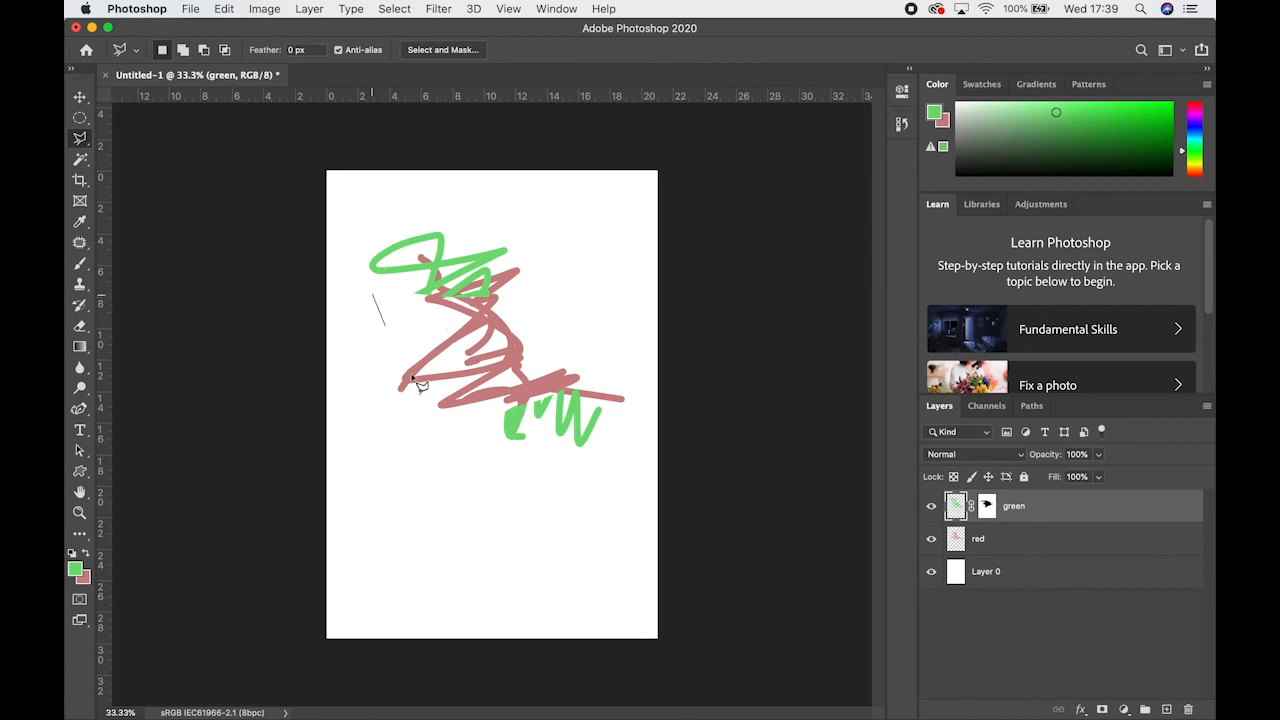
{"action": "left_click", "coordinate": [472, 480]}
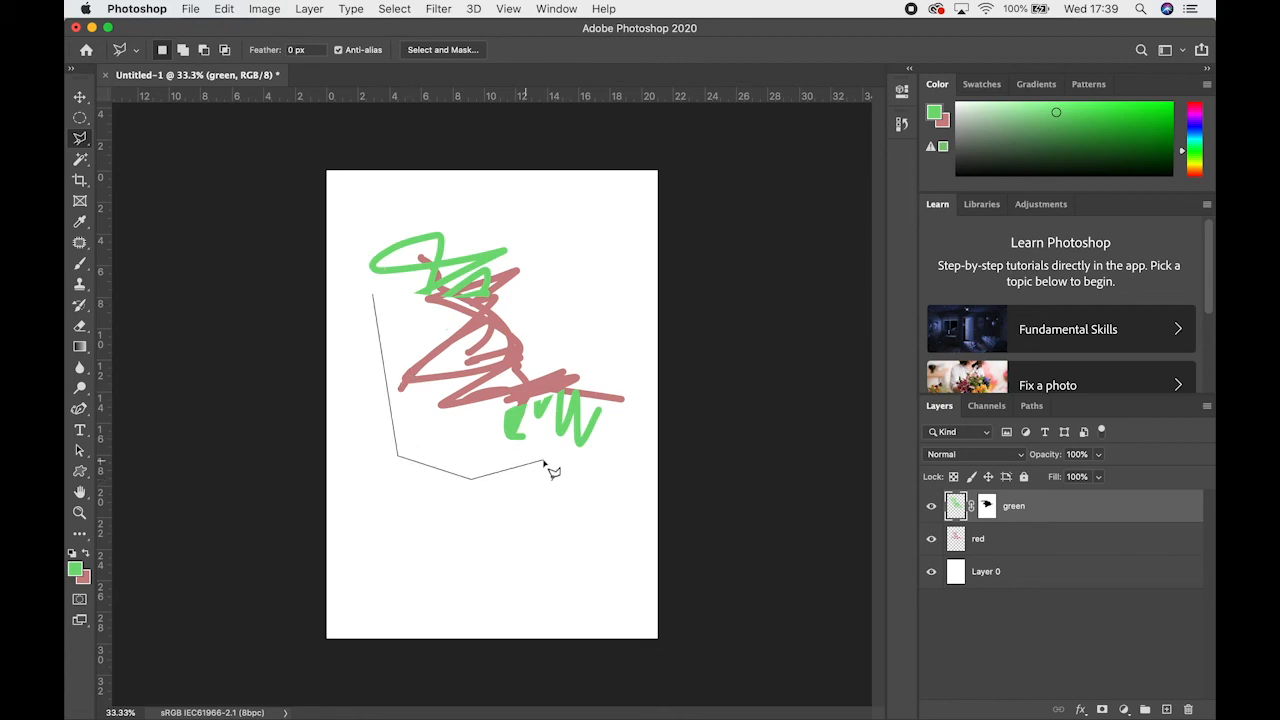
{"action": "left_click", "coordinate": [611, 443]}
{"action": "left_click", "coordinate": [606, 352]}
{"action": "left_click", "coordinate": [585, 287]}
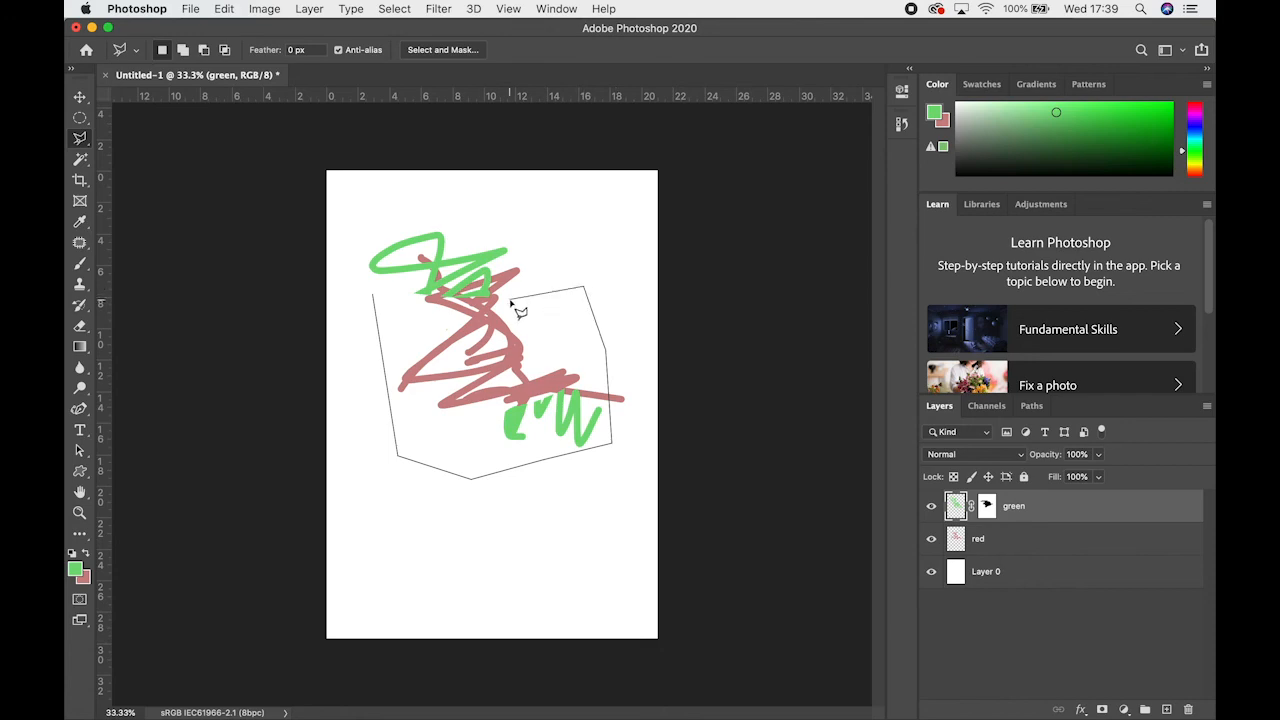
{"action": "left_click", "coordinate": [510, 298]}
{"action": "left_click", "coordinate": [430, 268]}
{"action": "left_click", "coordinate": [375, 292]}
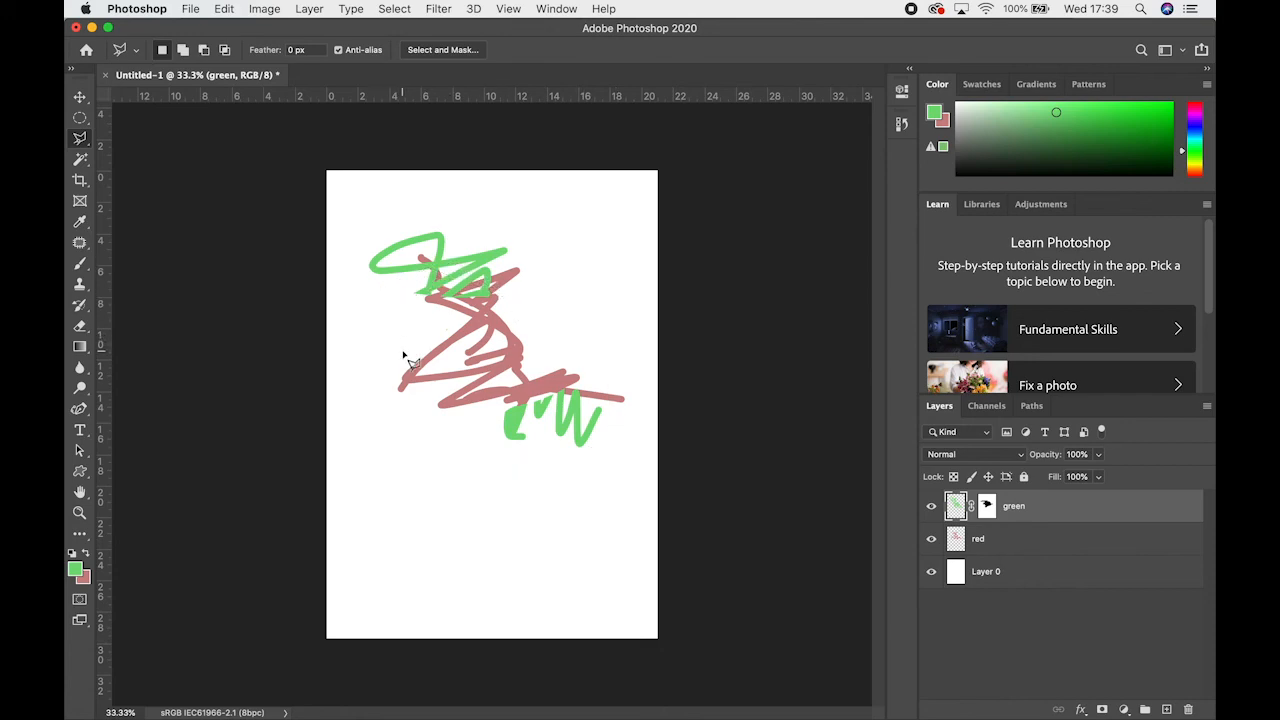
Draw a rectangle over the lower part of the scribbles with the Polygonal Lasso tool, constraining its edges to horizontal and vertical
{"action": "left_click", "coordinate": [361, 485]}
{"action": "key", "text": "shift"}
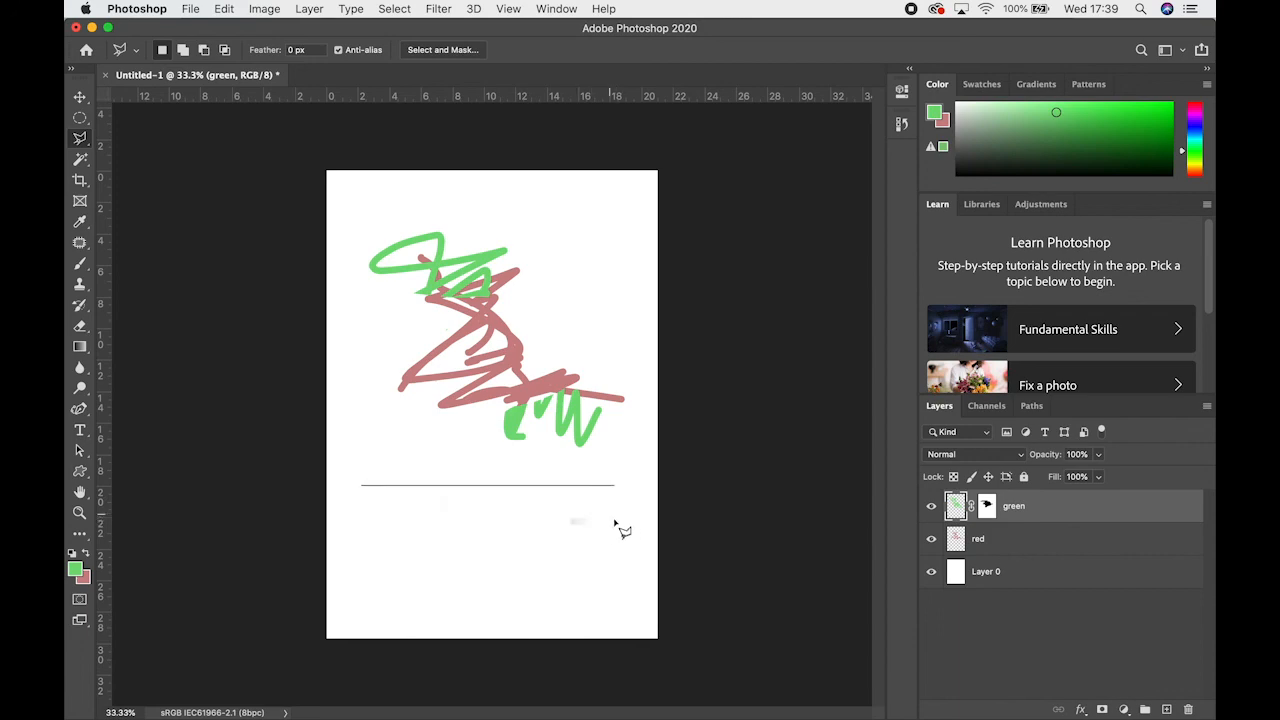
{"action": "left_click", "coordinate": [620, 517]}
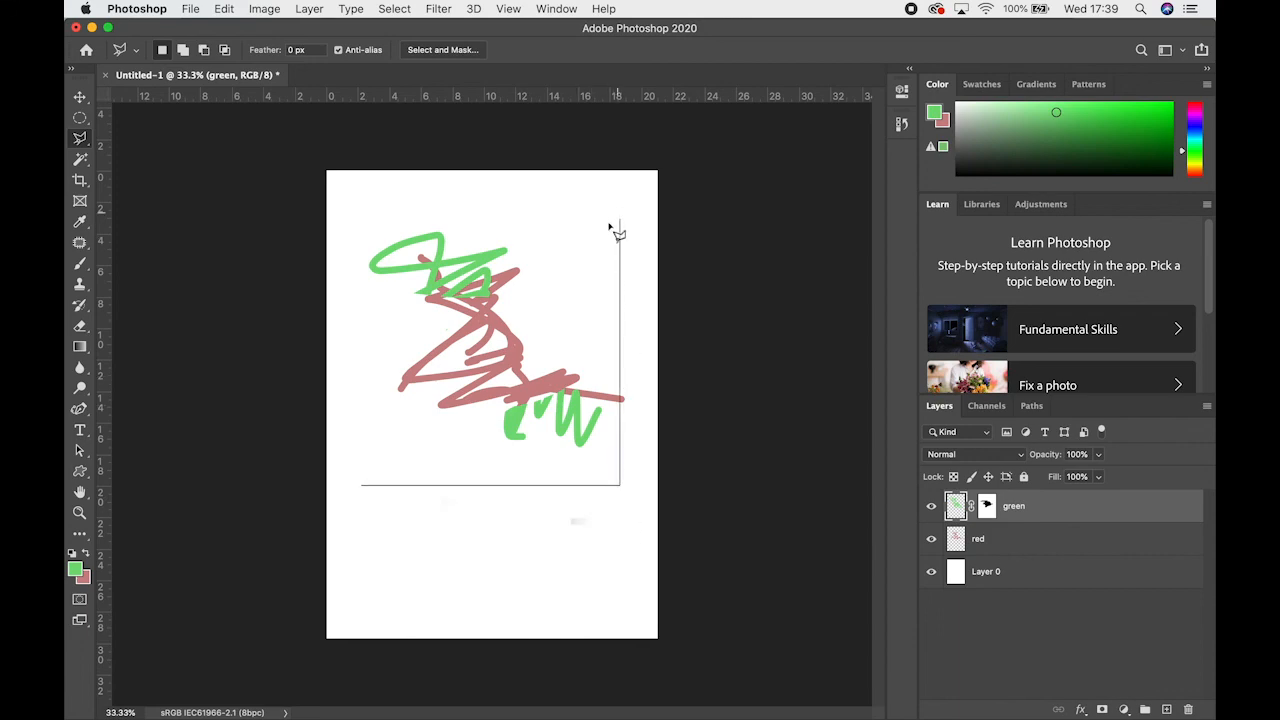
{"action": "left_click", "coordinate": [620, 368]}
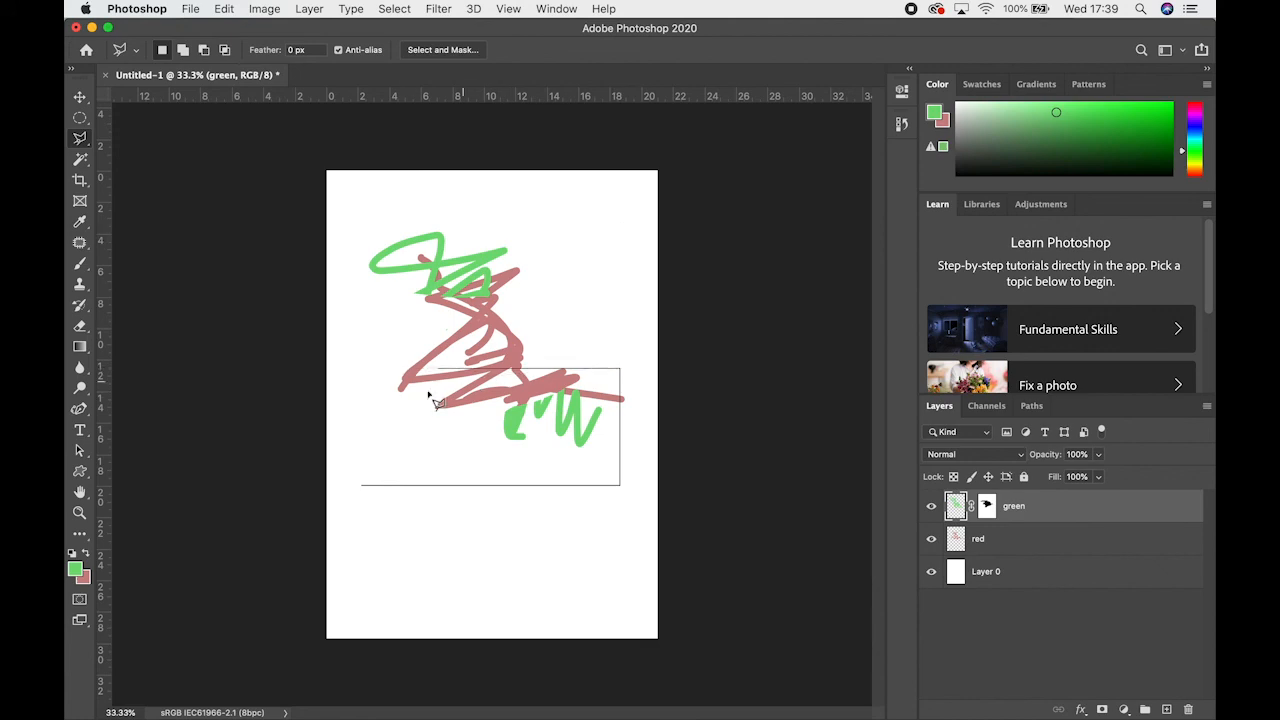
{"action": "left_click", "coordinate": [357, 368]}
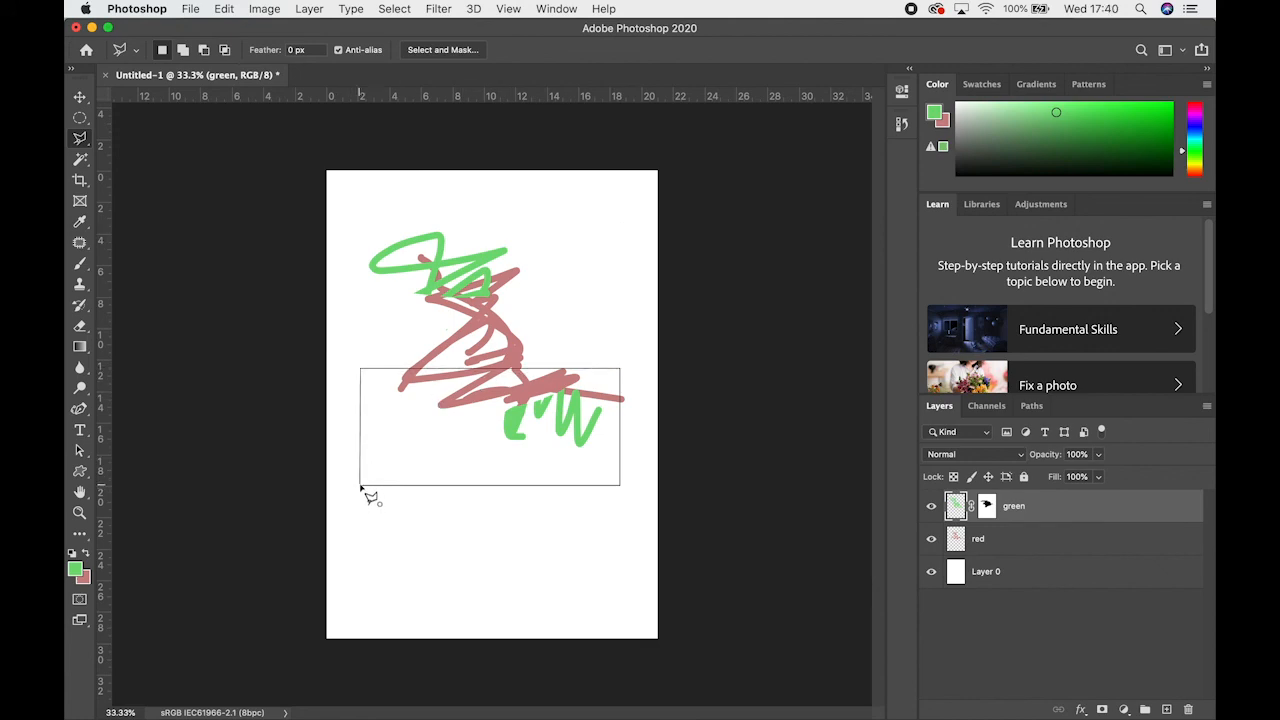
{"action": "left_click", "coordinate": [361, 488]}
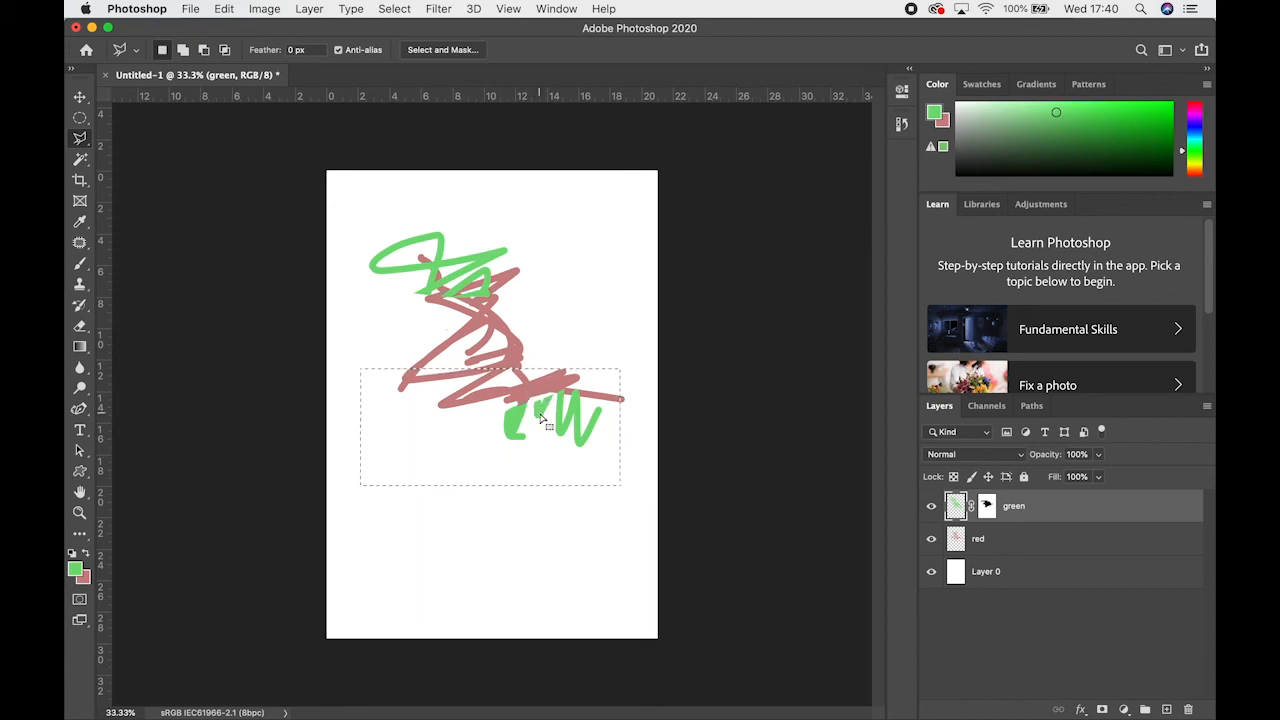
Trace the upper green strokes with the Magnetic Lasso tool, and close the outline into a selection
{"action": "left_click_drag", "start_coordinate": [84, 145], "coordinate": [140, 172]}
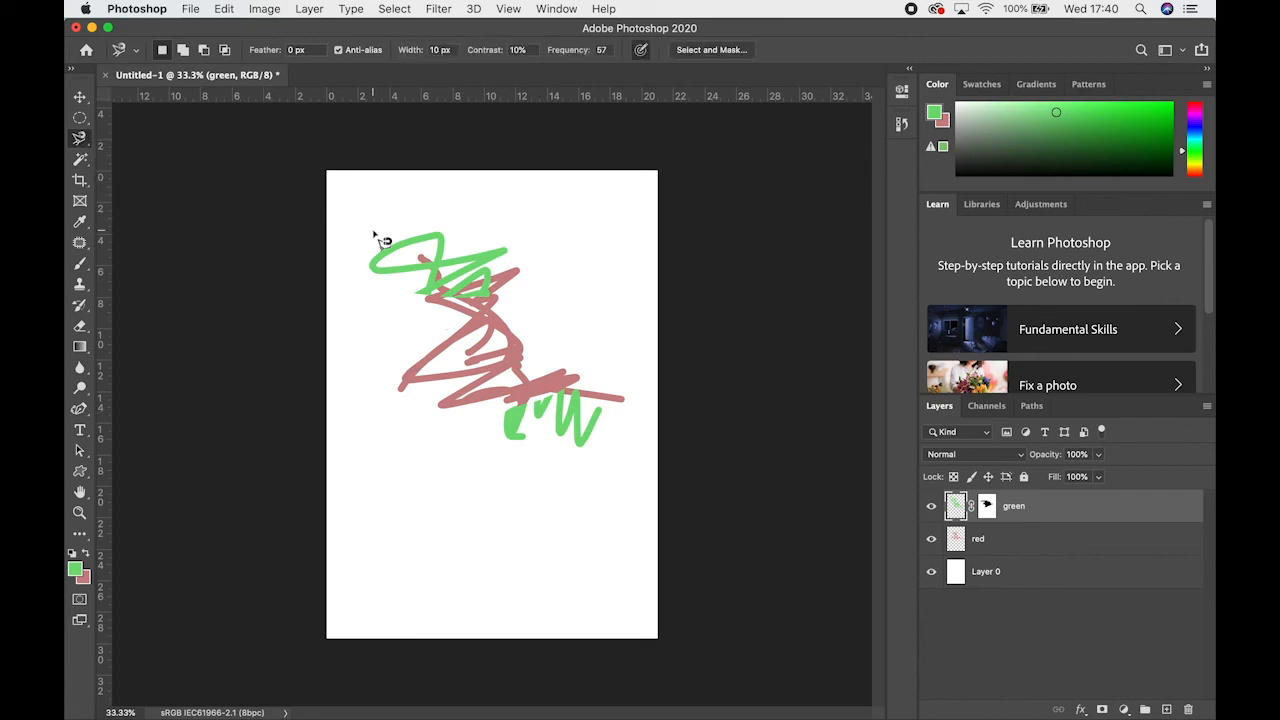
{"action": "left_click", "coordinate": [428, 270]}
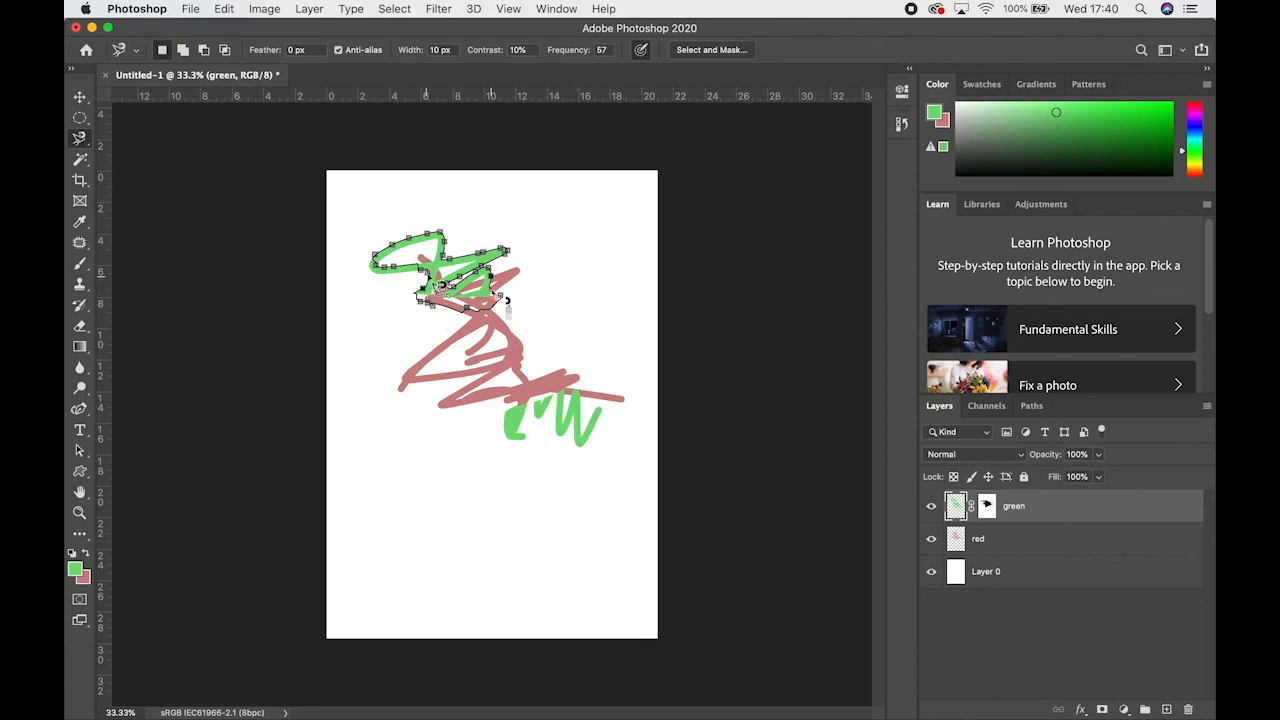
{"action": "key", "text": "Return"}
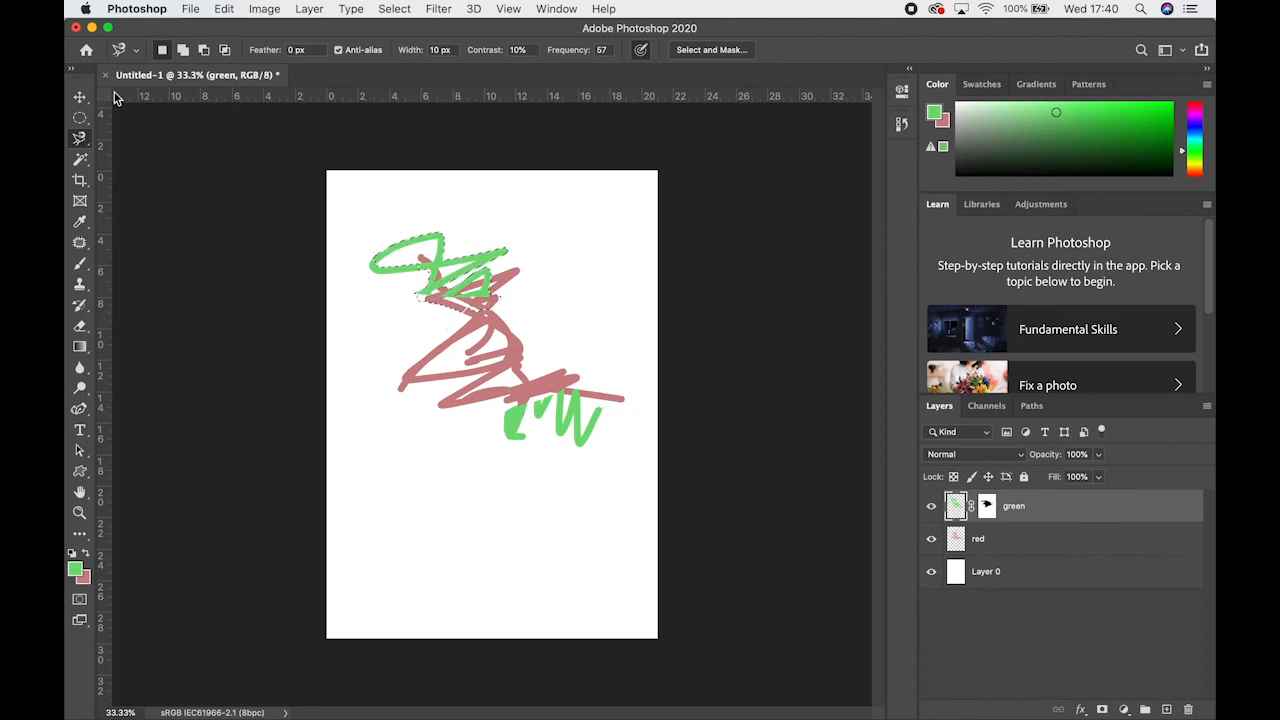